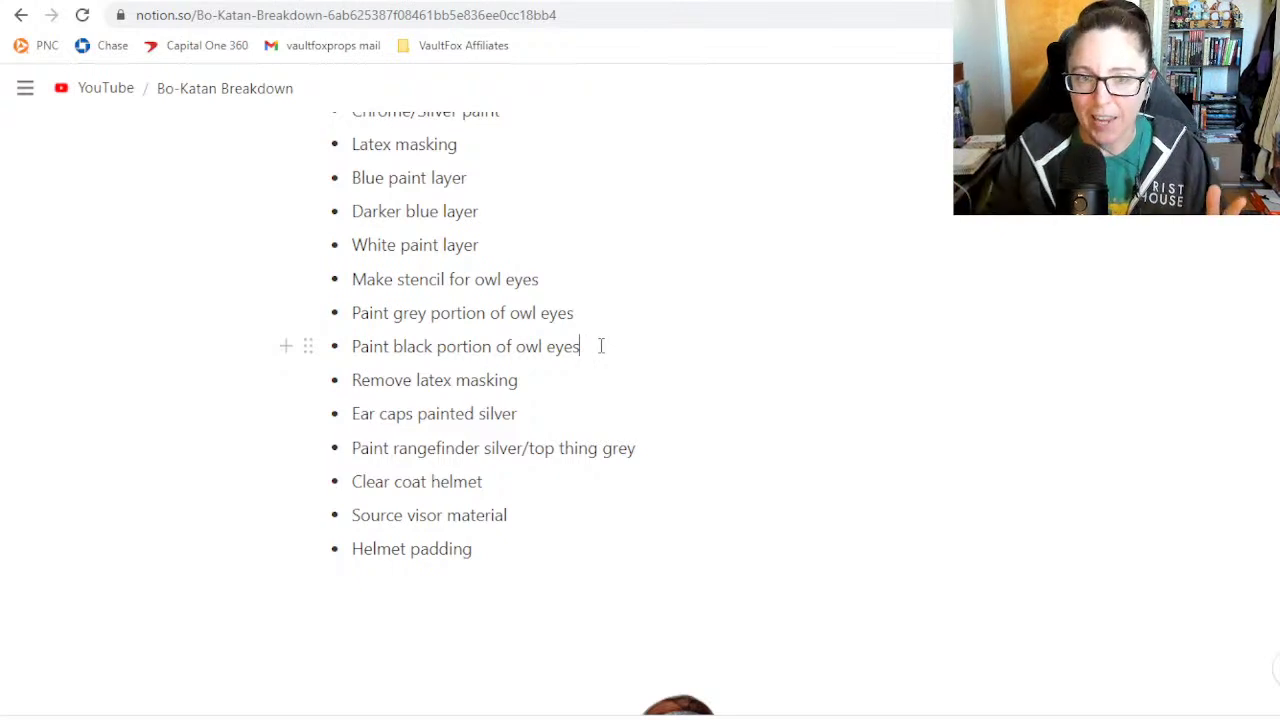
- Review the helmet task list on the Bo-Katan Breakdown page, from looking up tutorials through helmet padding
scroll(601, 346, "up", 5)
left_click_drag(589, 385, 416, 387)
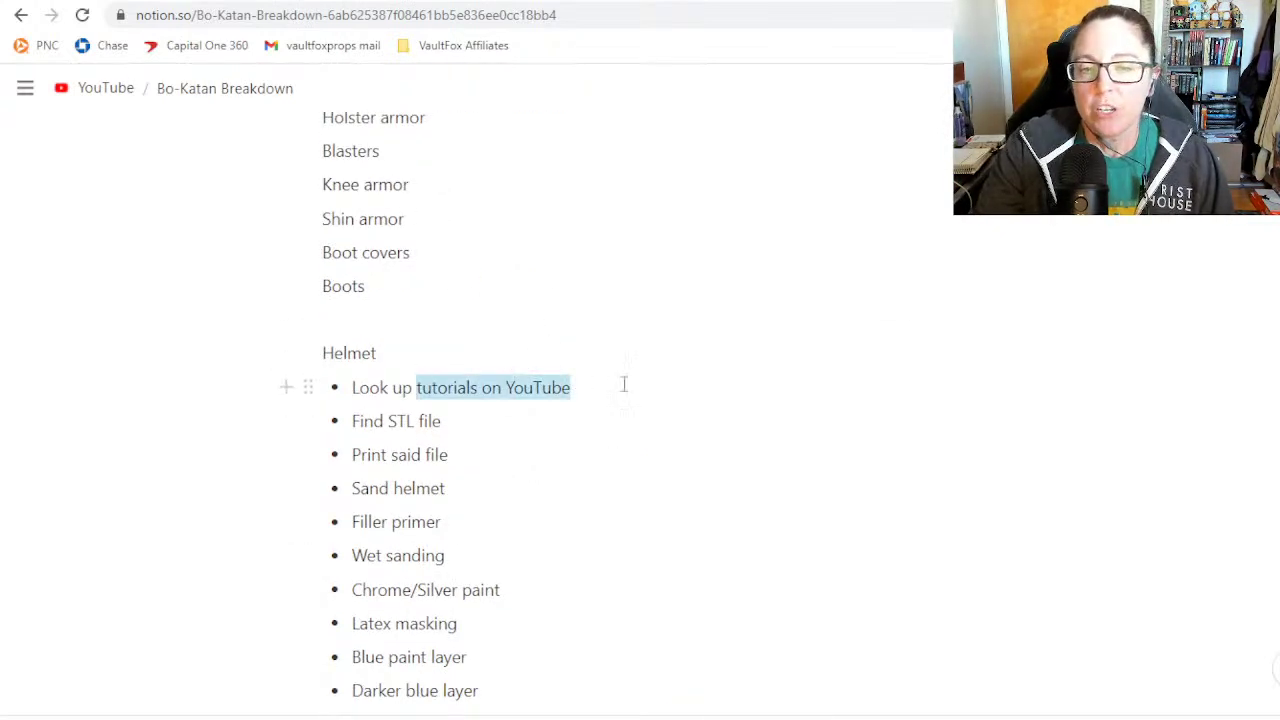
scroll(655, 396, "up", 1)
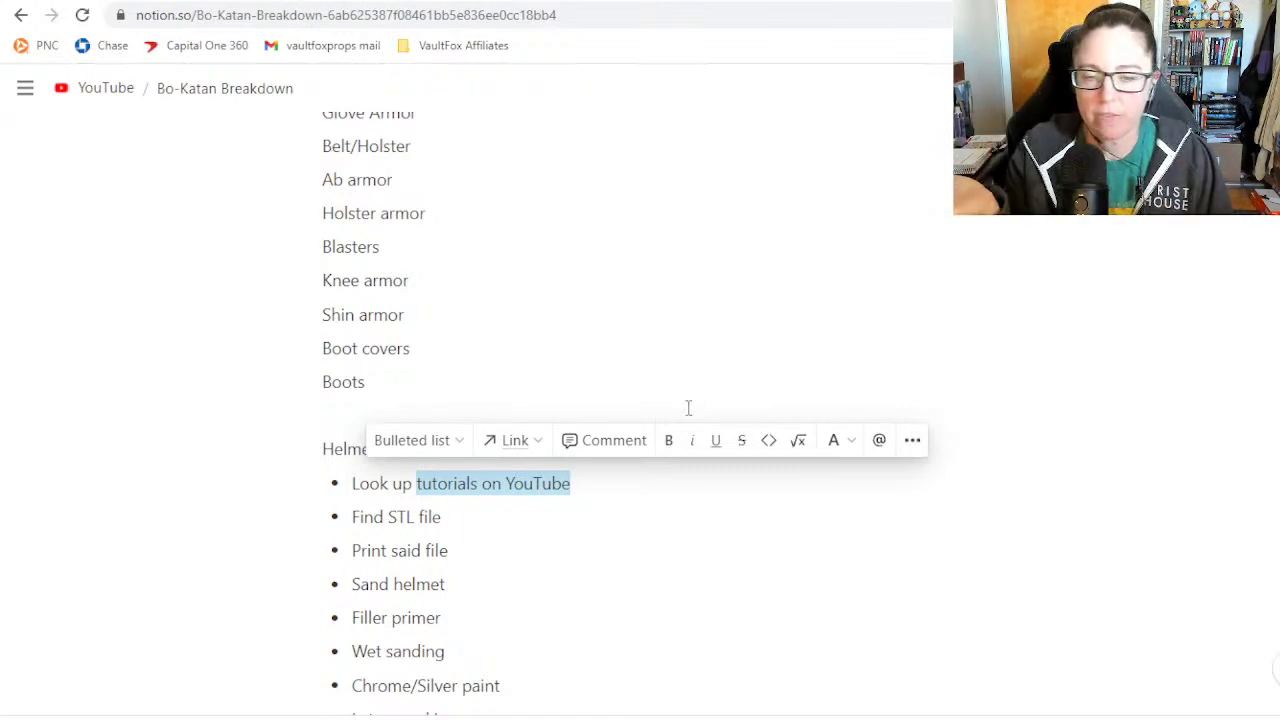
scroll(711, 403, "up", 2)
scroll(703, 394, "down", 3)
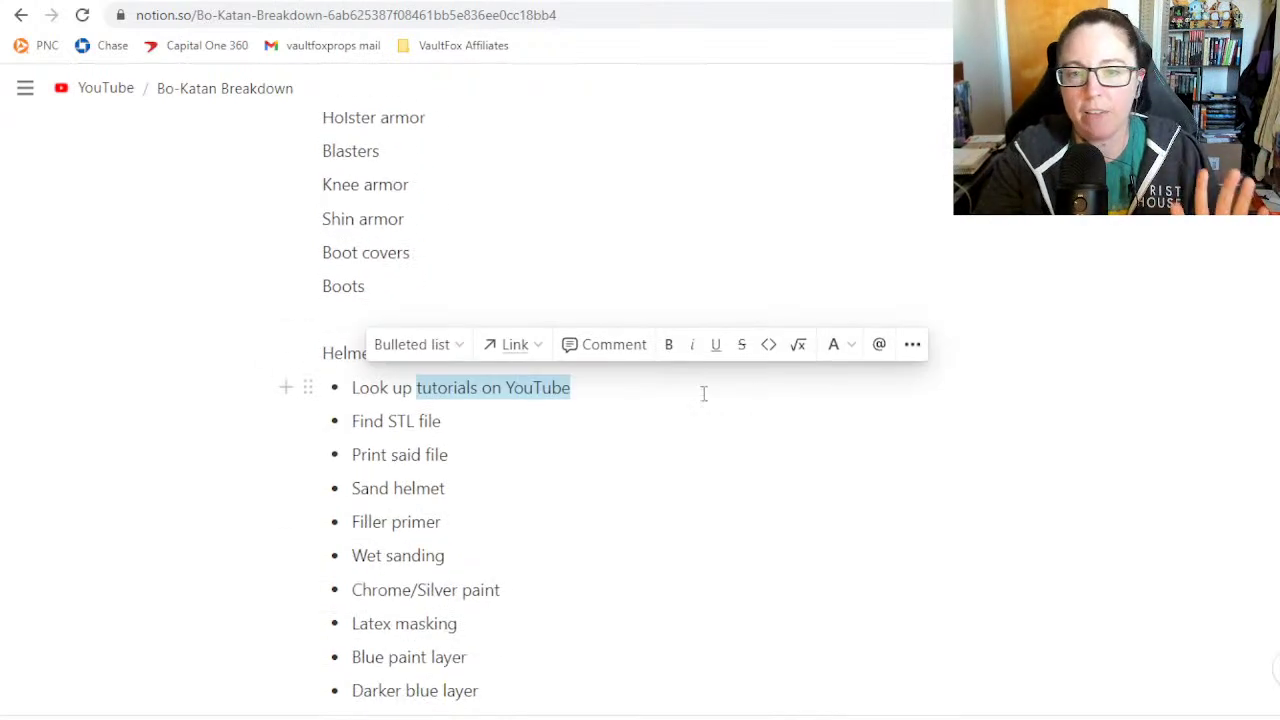
left_click(768, 394)
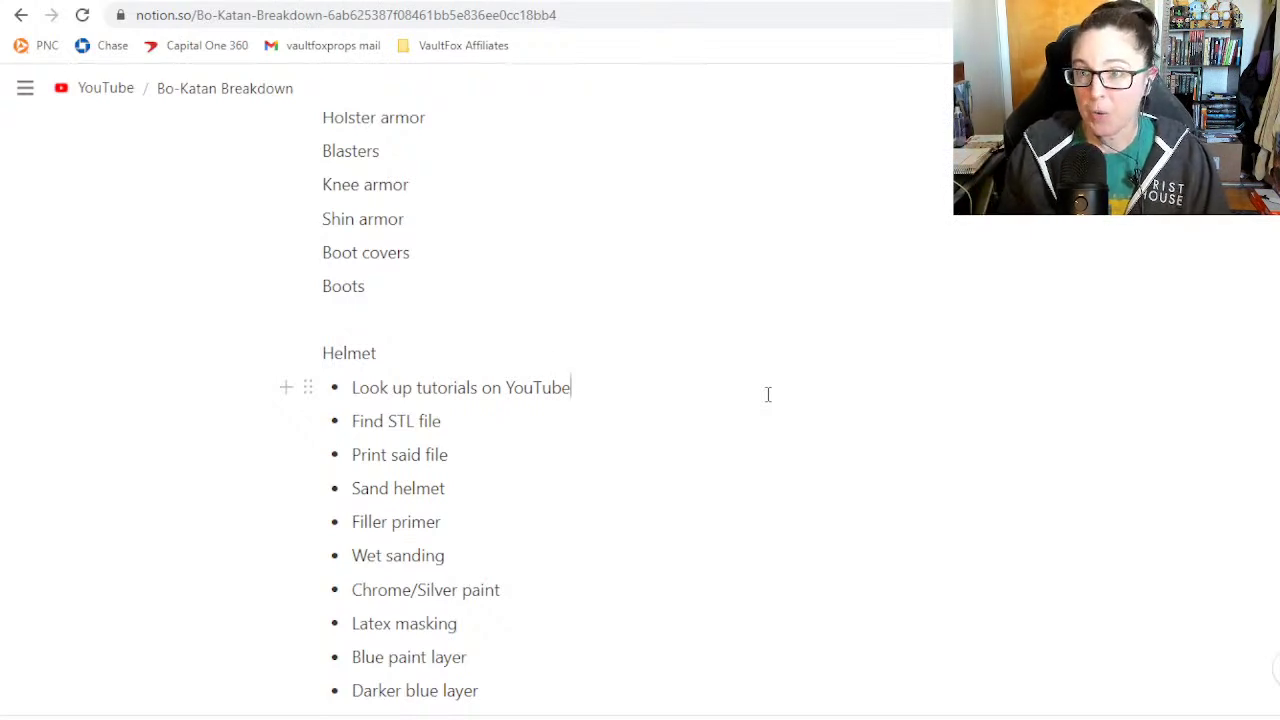
scroll(752, 387, "down", 2)
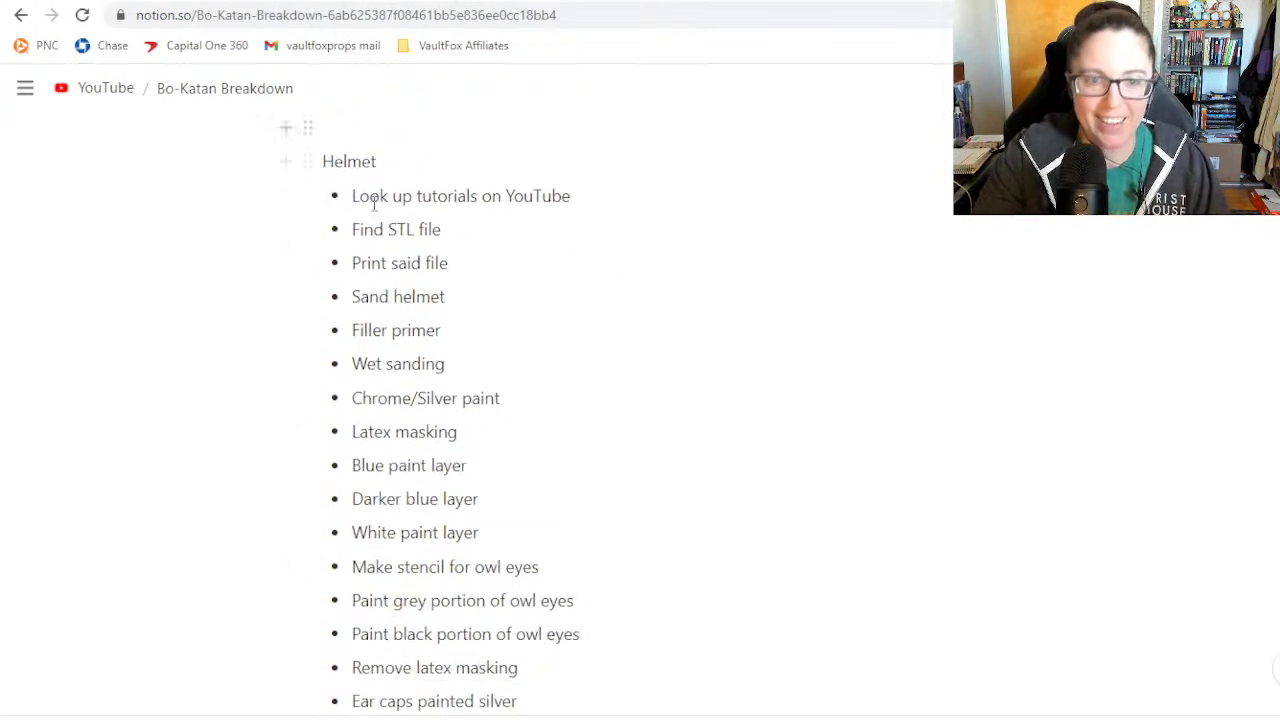
scroll(547, 240, "down", 1)
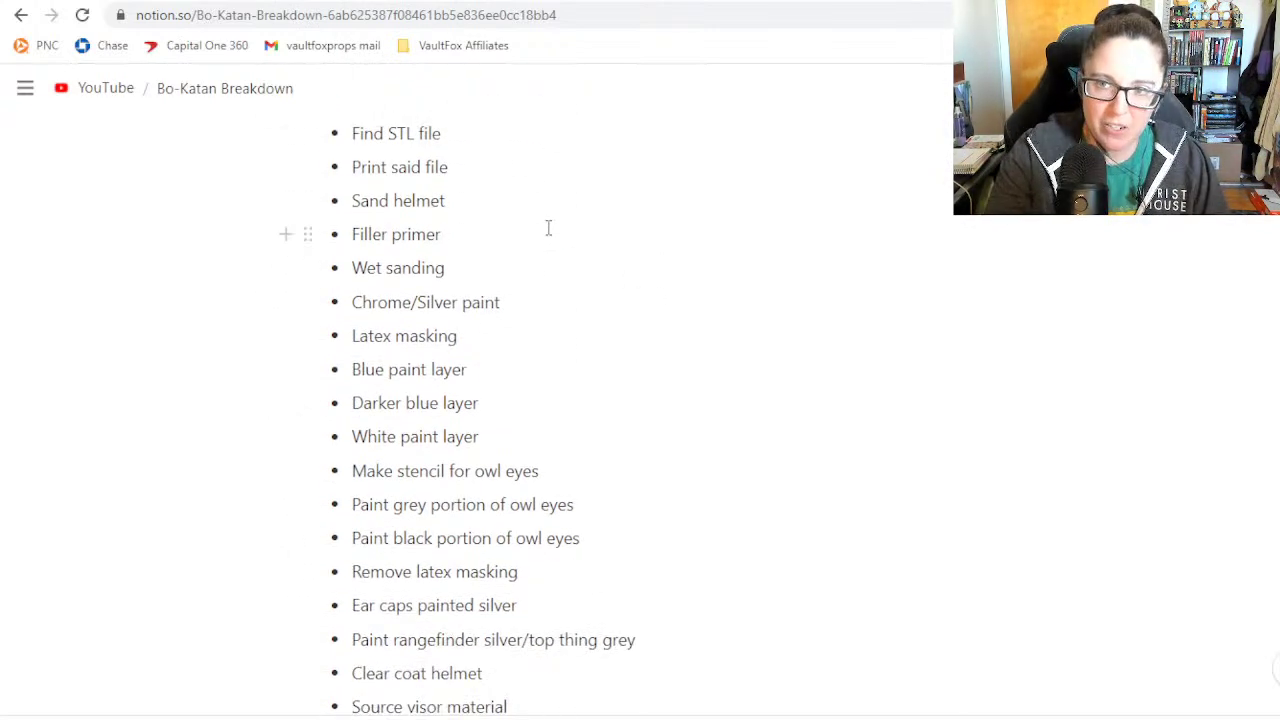
scroll(538, 220, "down", 2)
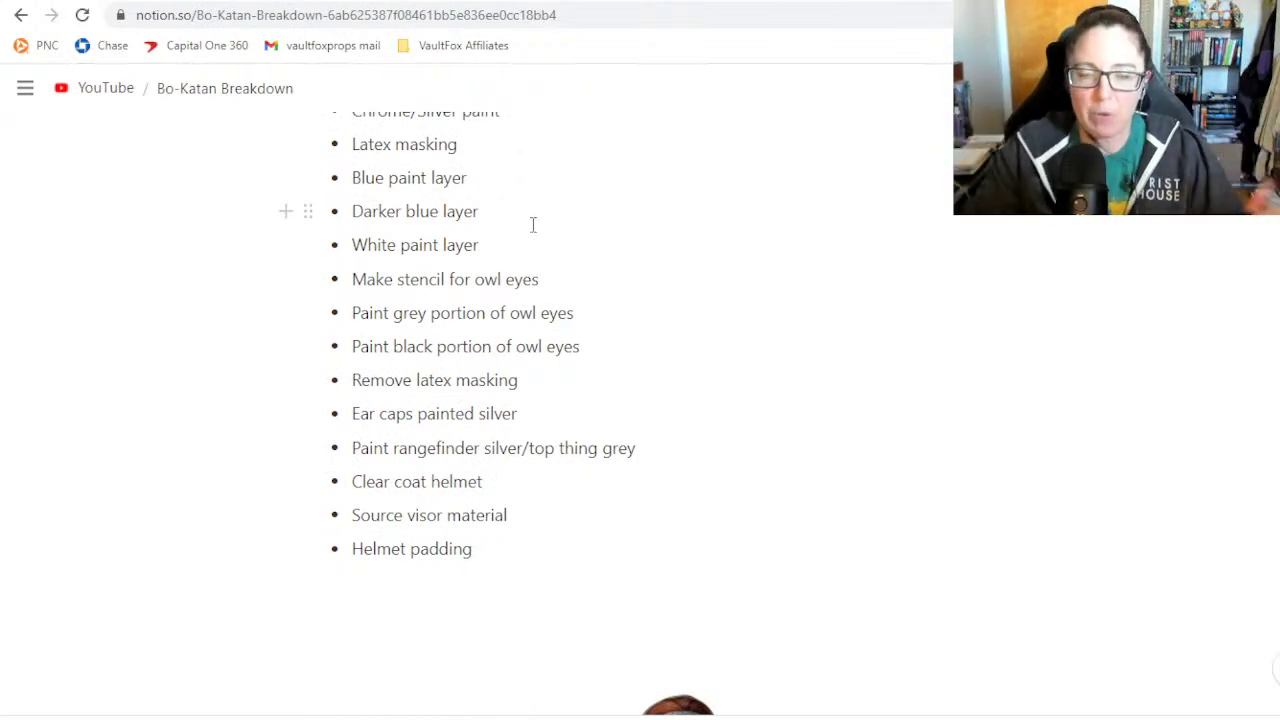
scroll(528, 223, "up", 3)
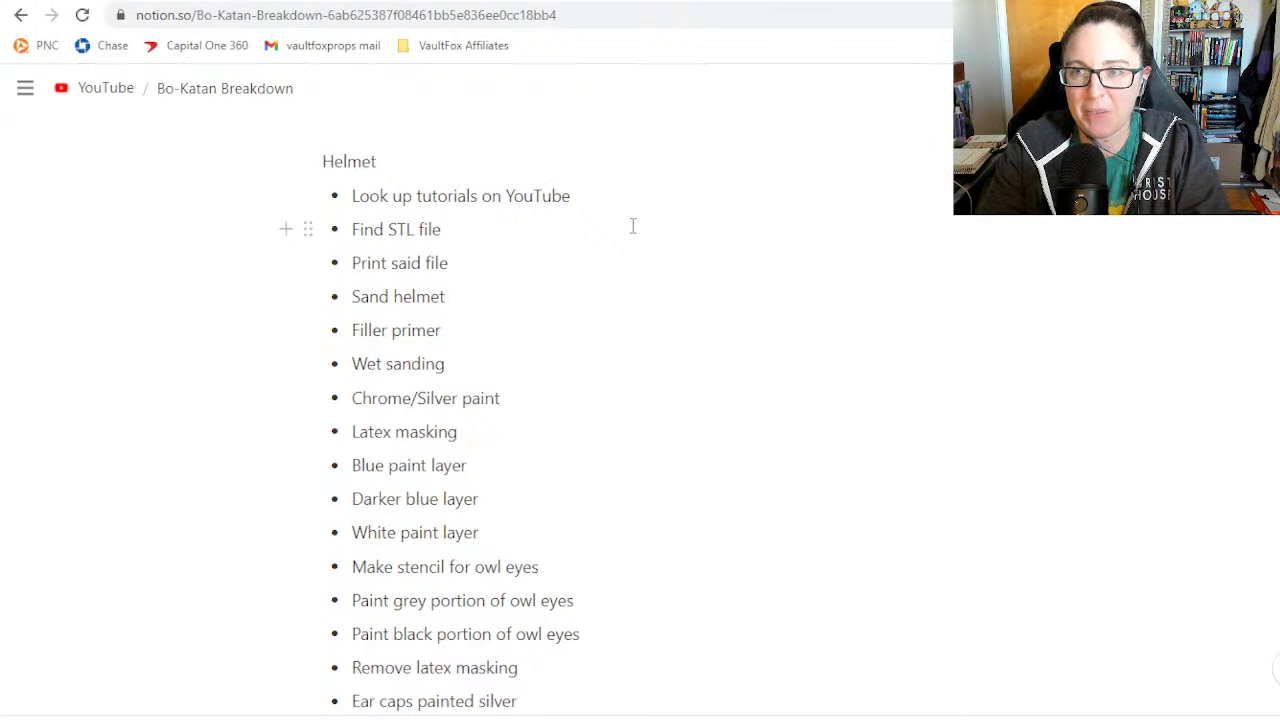
left_click(625, 220)
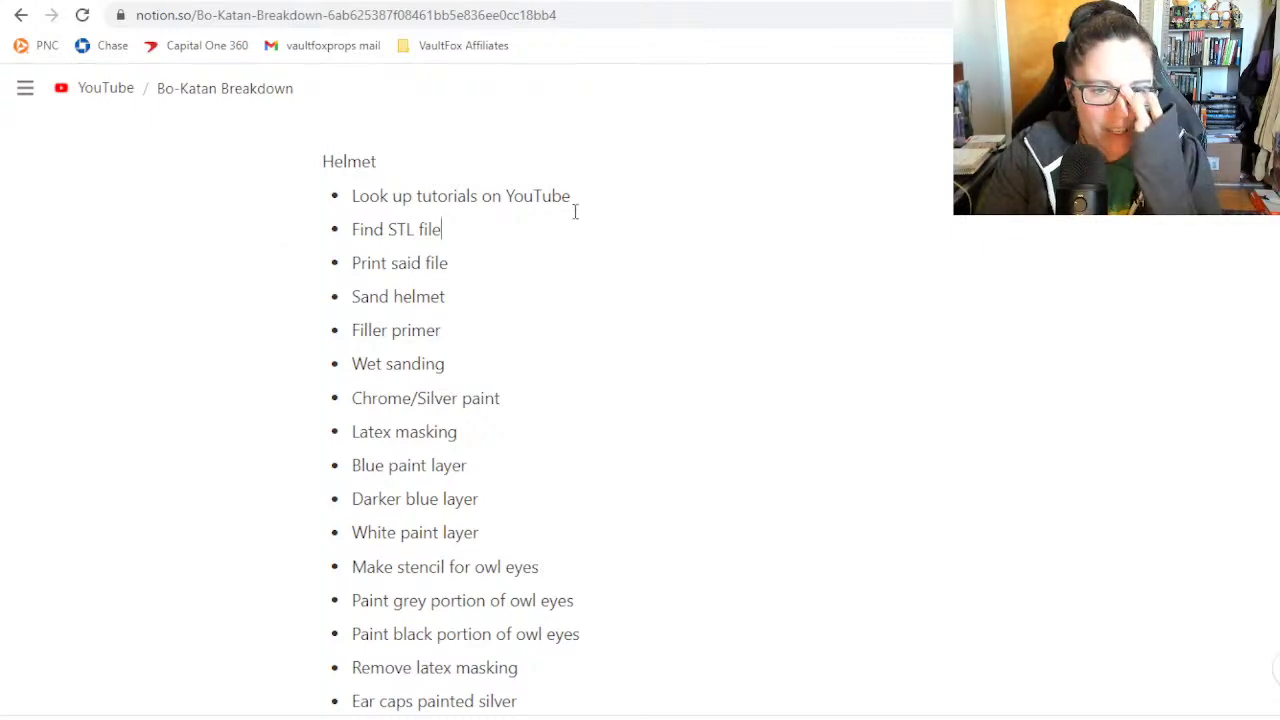
- Add a "weather helmet" bullet to the Helmet list directly after "Paint rangefinder silver/top thing grey"
scroll(575, 210, "down", 3)
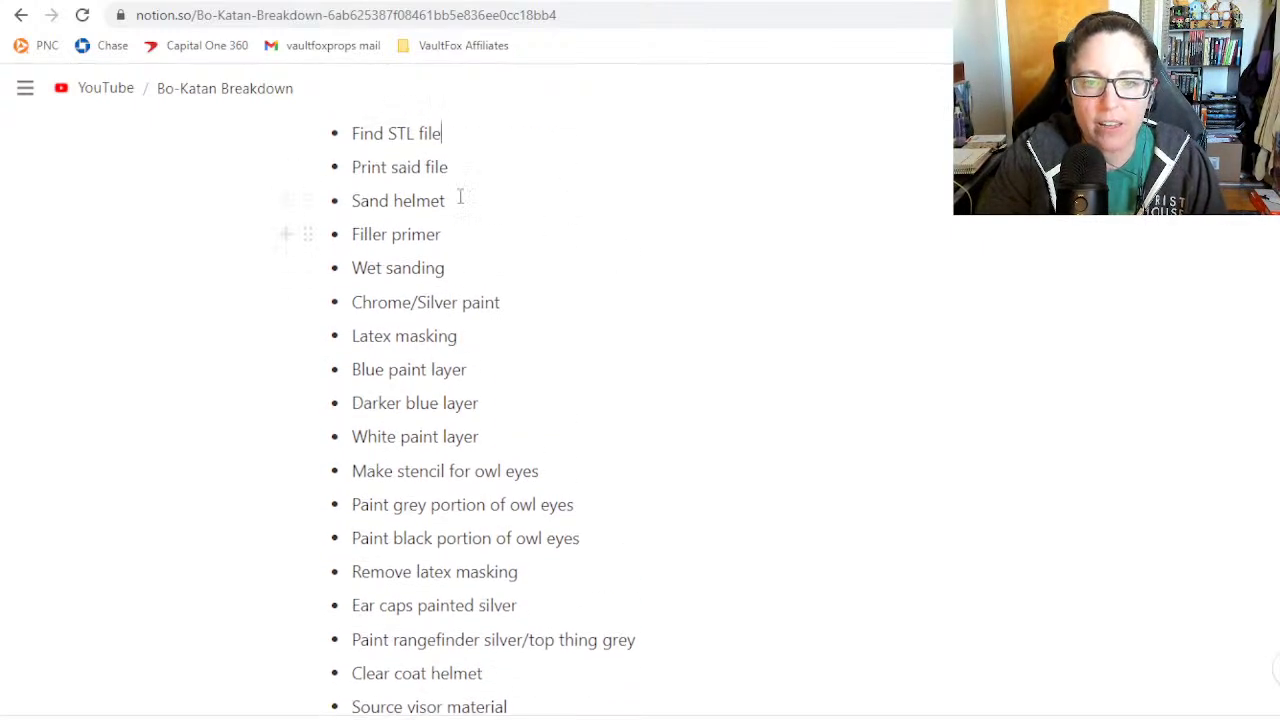
scroll(487, 468, "down", 2)
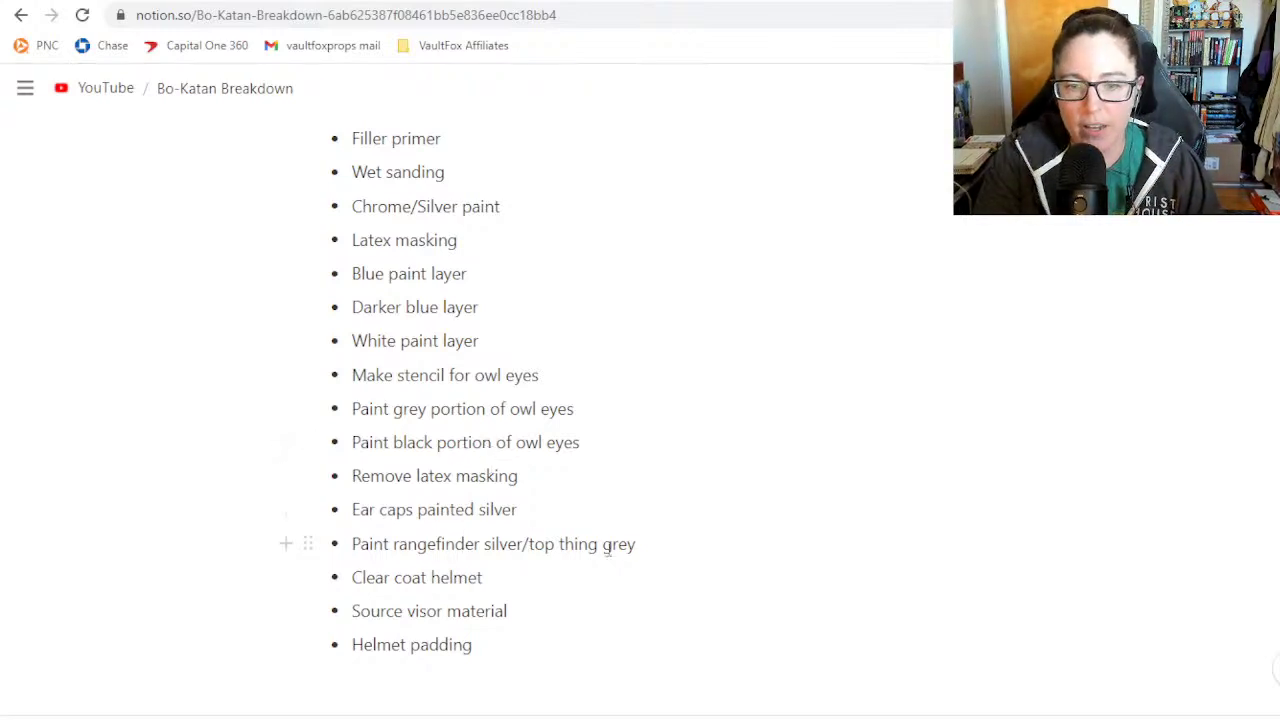
left_click(652, 545)
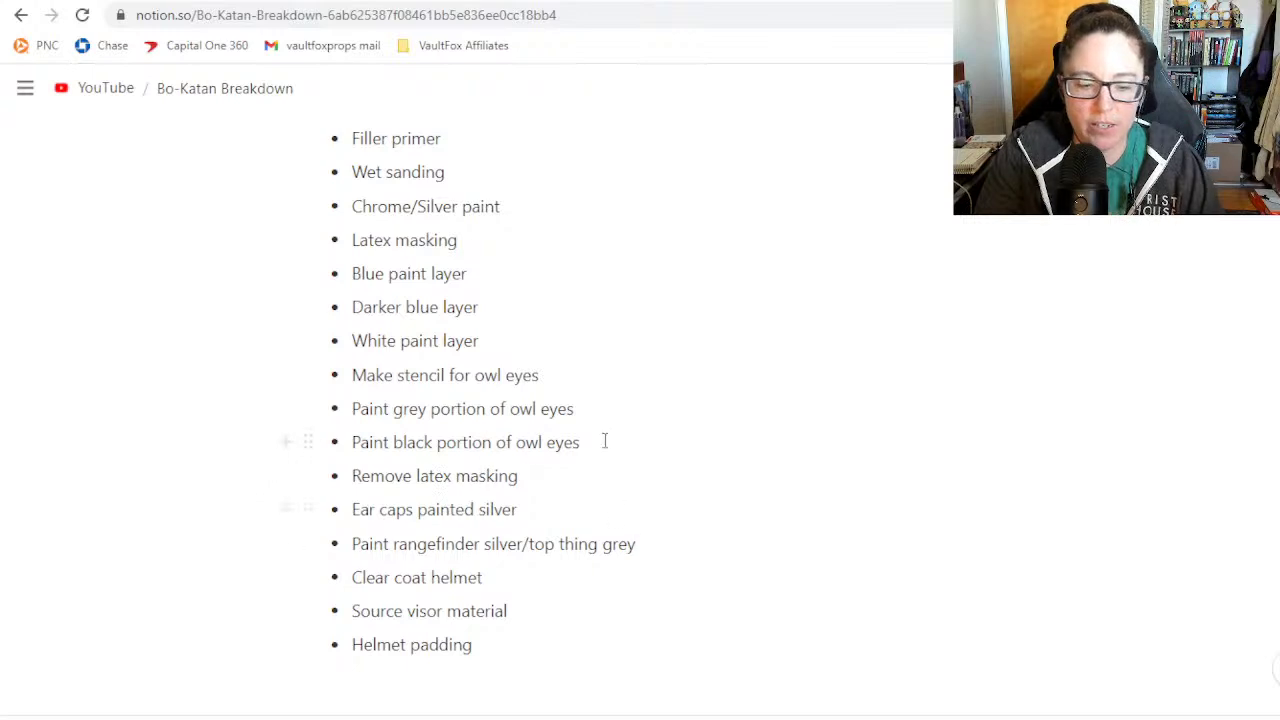
key("Return")
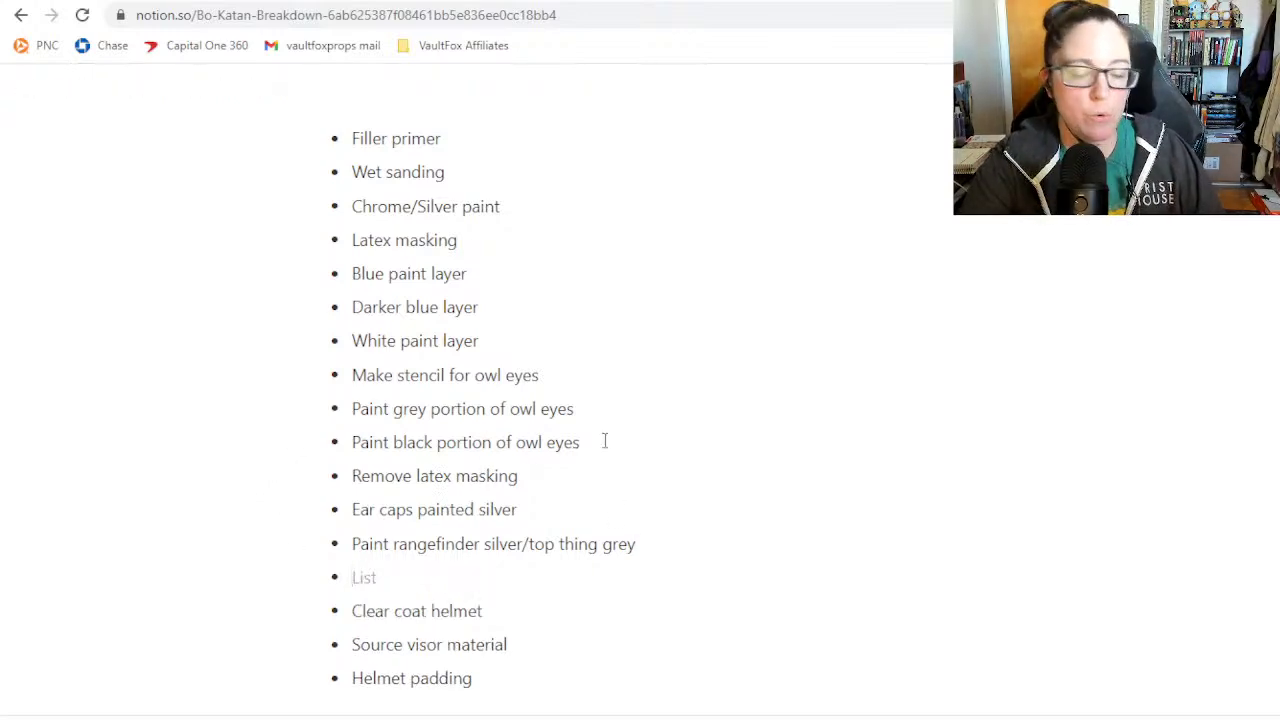
type("weather ")
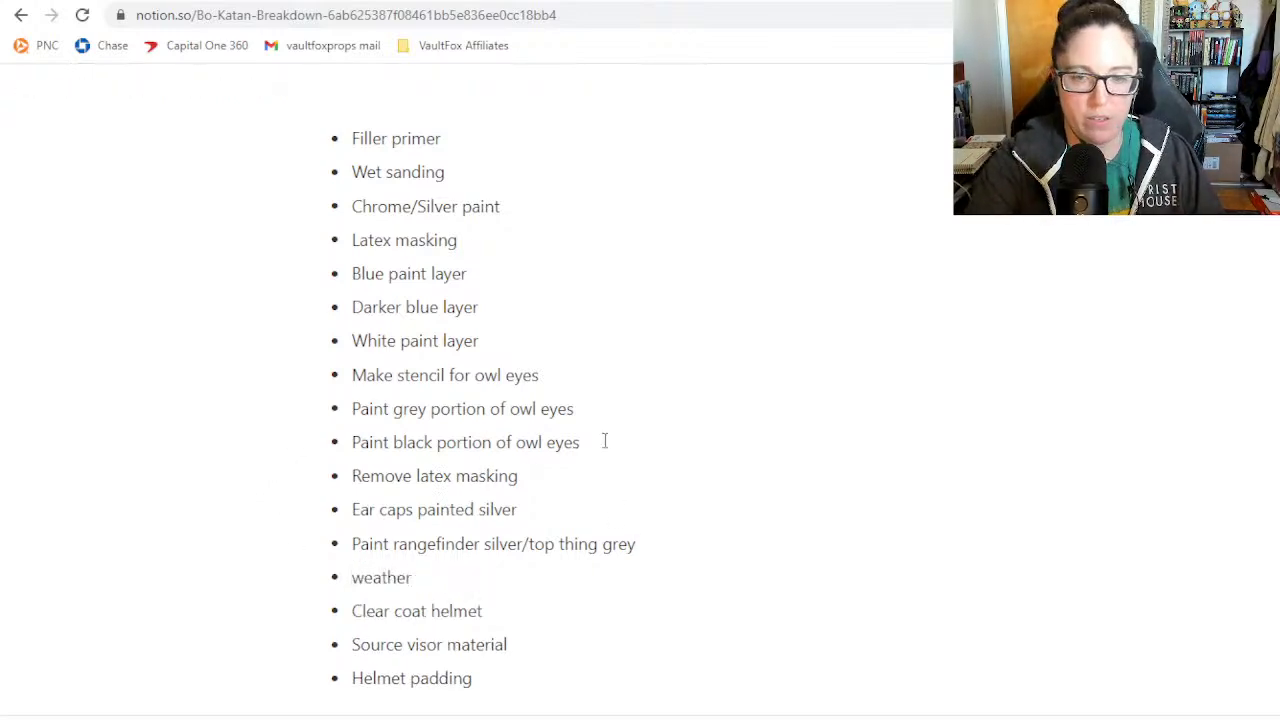
type("helmet")
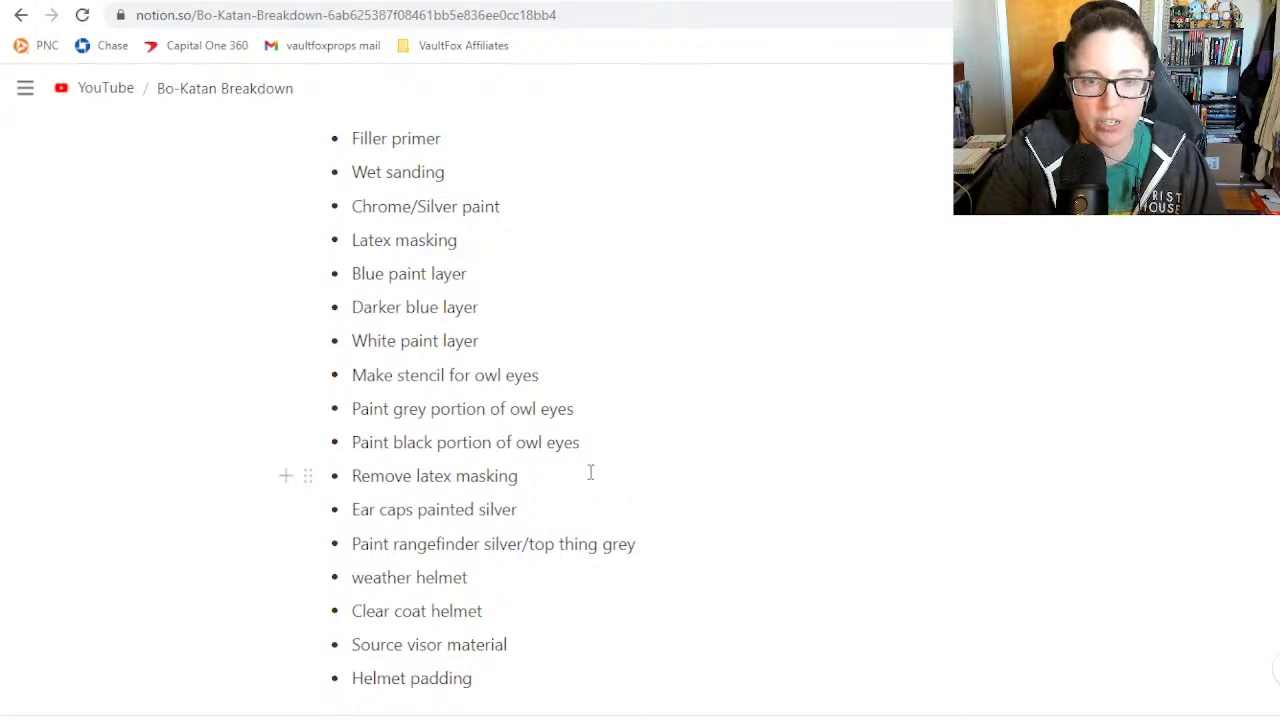
- Read through the whole Helmet list again to check the order and completeness of its tasks
scroll(590, 420, "up", 2)
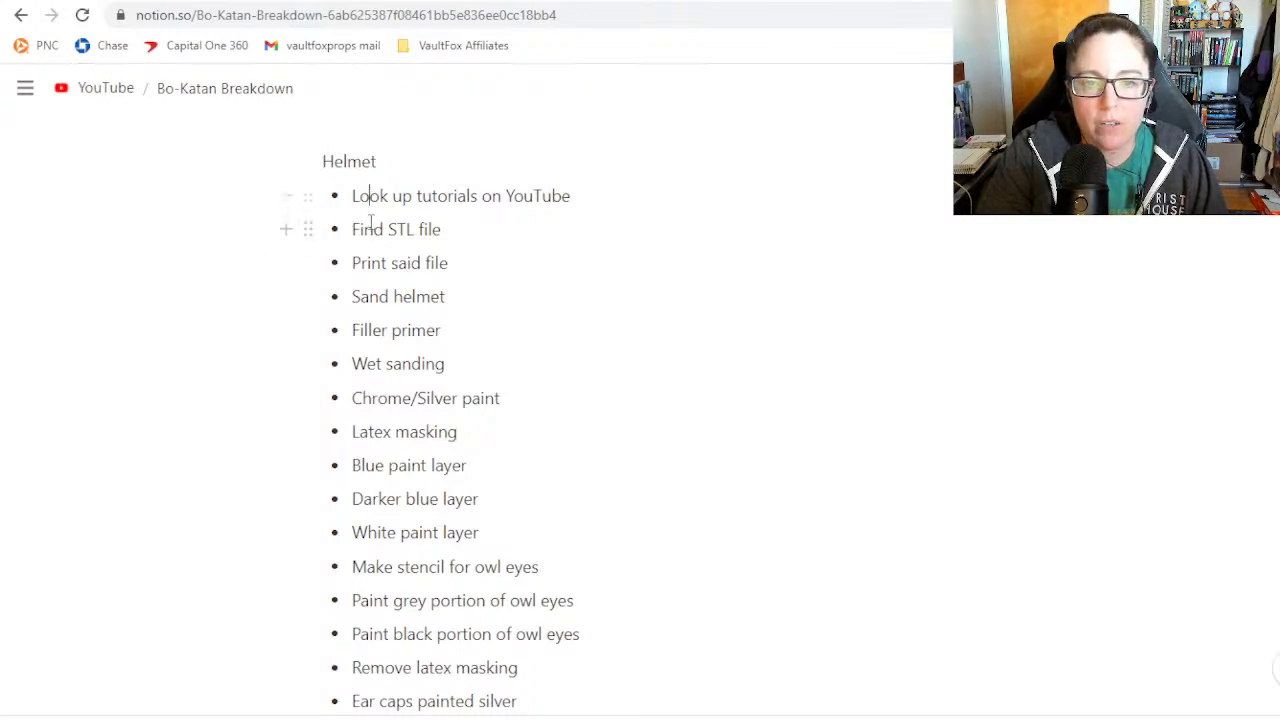
left_click(407, 465)
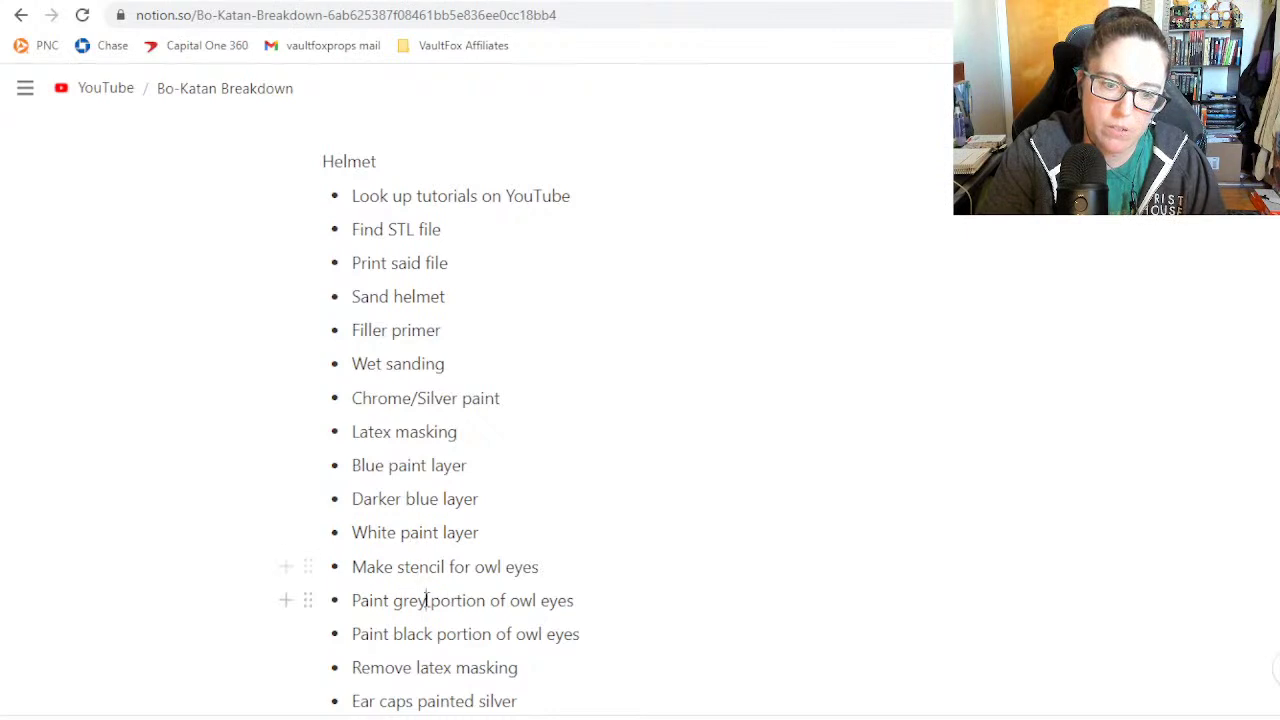
scroll(464, 642, "down", 2)
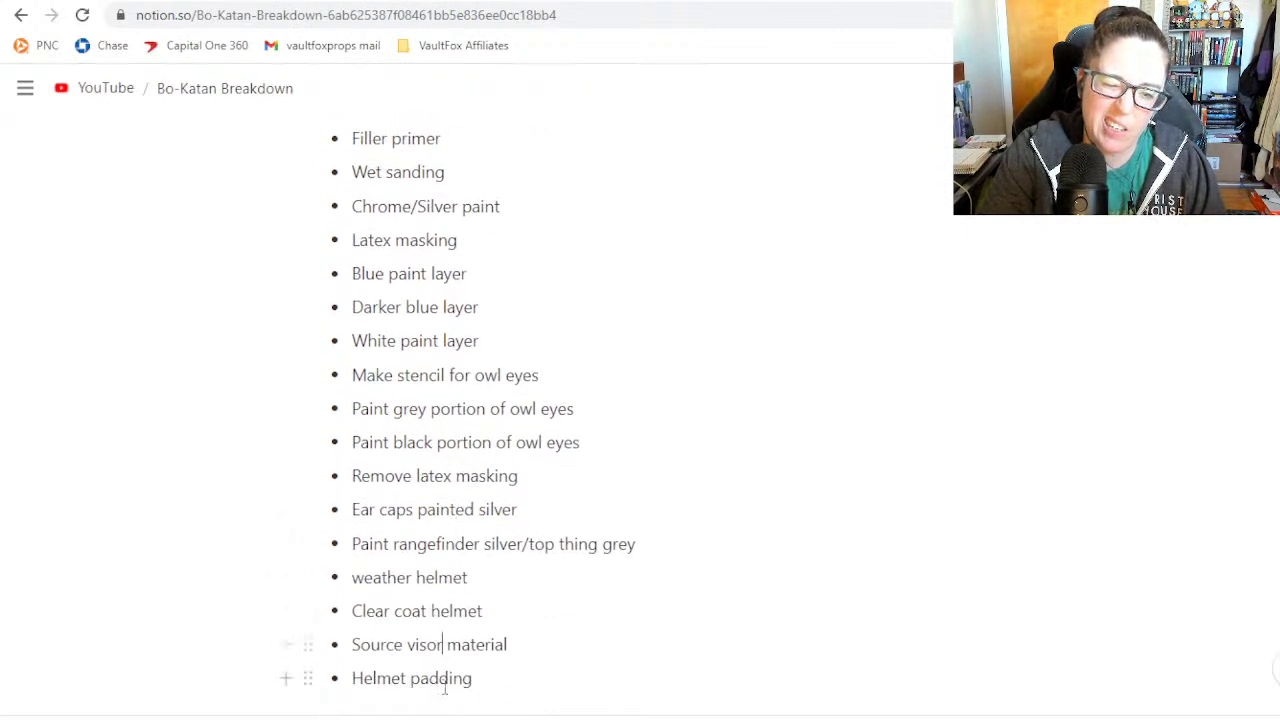
scroll(443, 686, "down", 1)
left_click(563, 532)
scroll(563, 532, "up", 4)
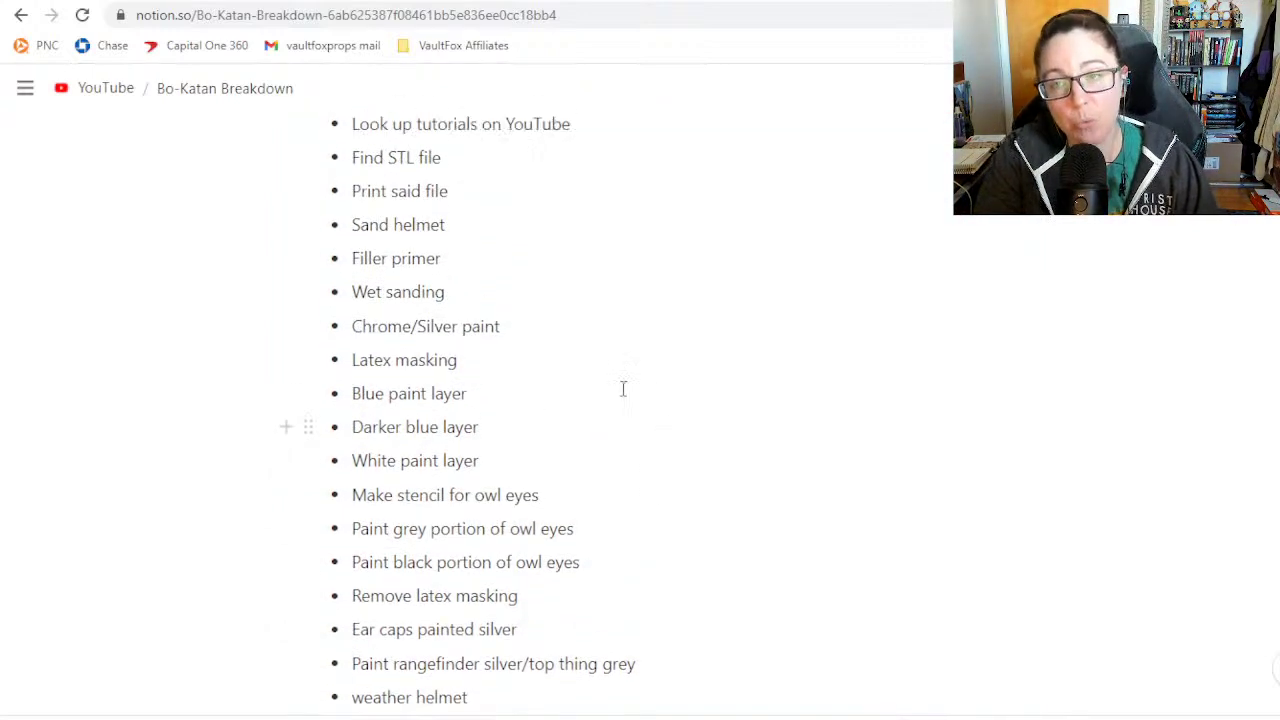
scroll(557, 374, "down", 2)
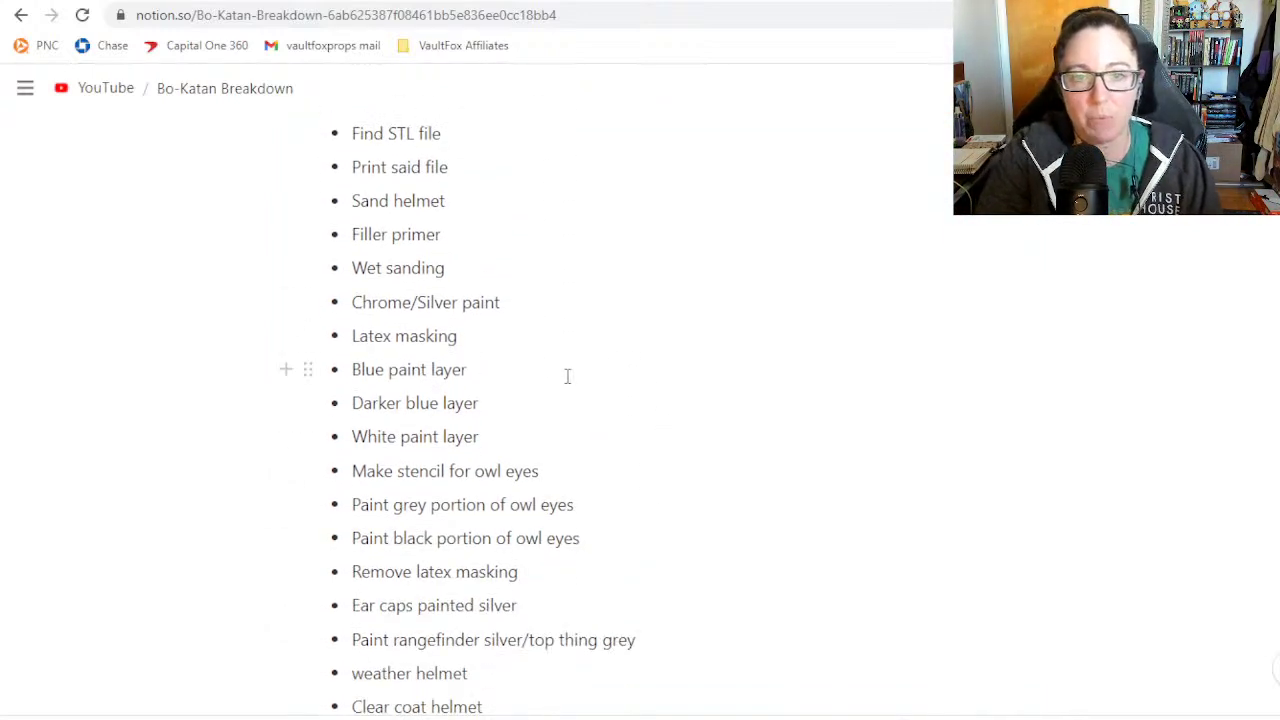
scroll(511, 233, "down", 1)
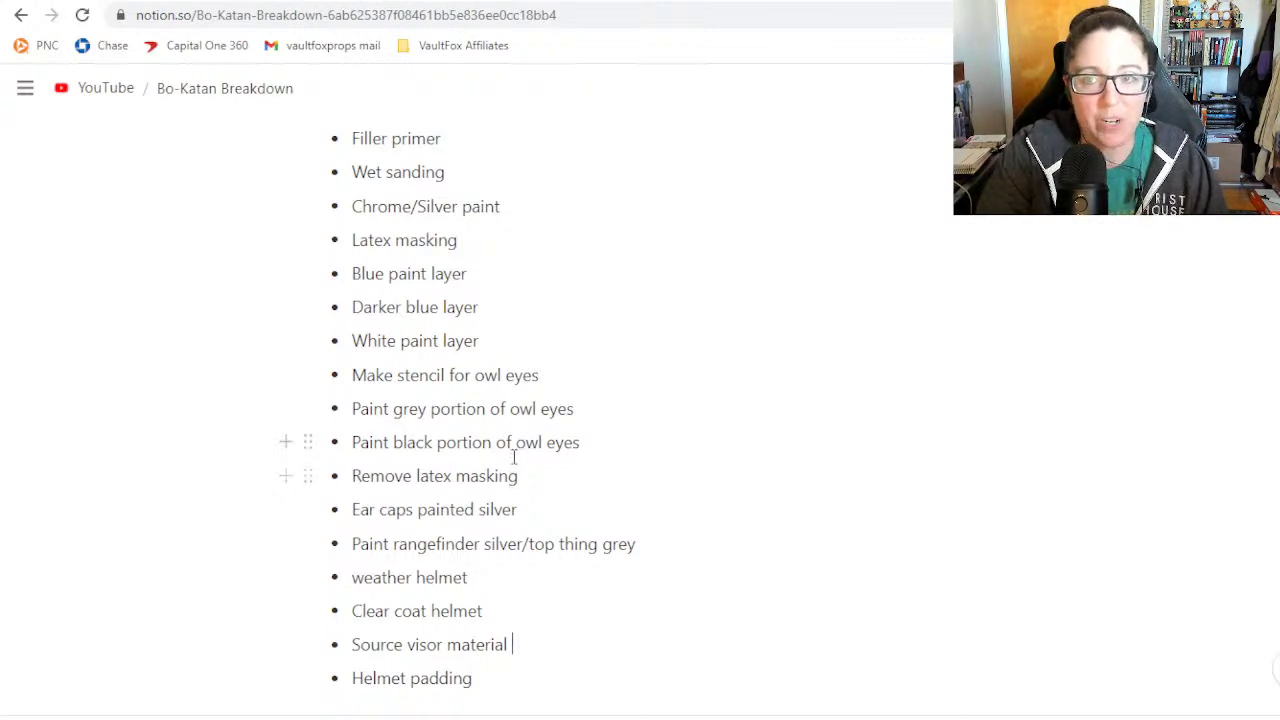
scroll(534, 360, "up", 2)
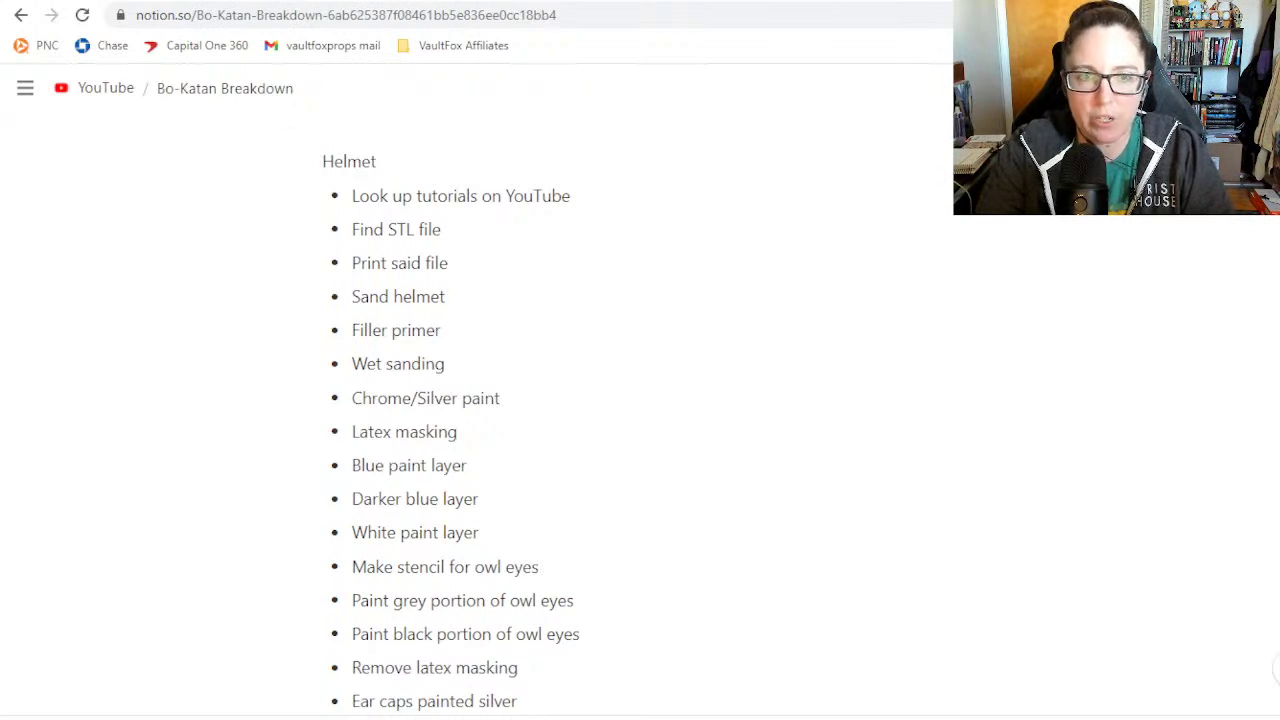
- Switch to Trello and create a board titled "Bo-Katan" with a solid blue background in the VAULTFOX WORKSPACE
key("ctrl+Tab")
scroll(734, 317, "down", 2)
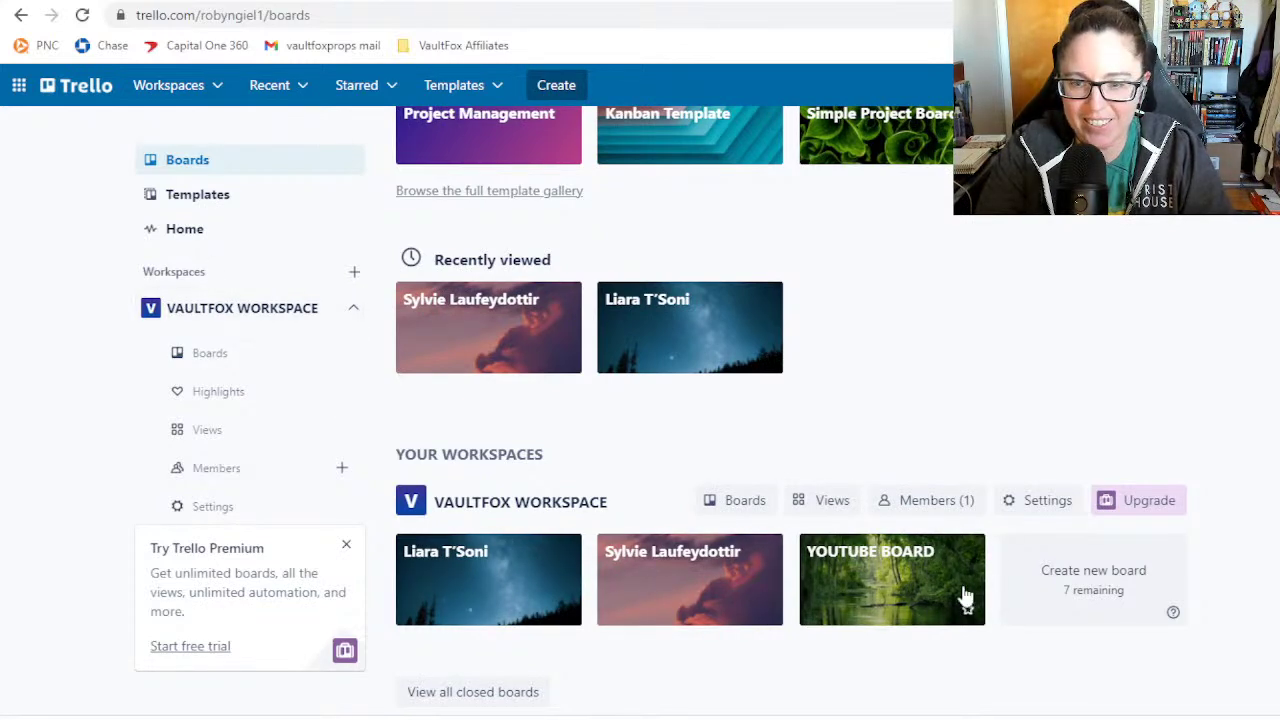
left_click(1098, 595)
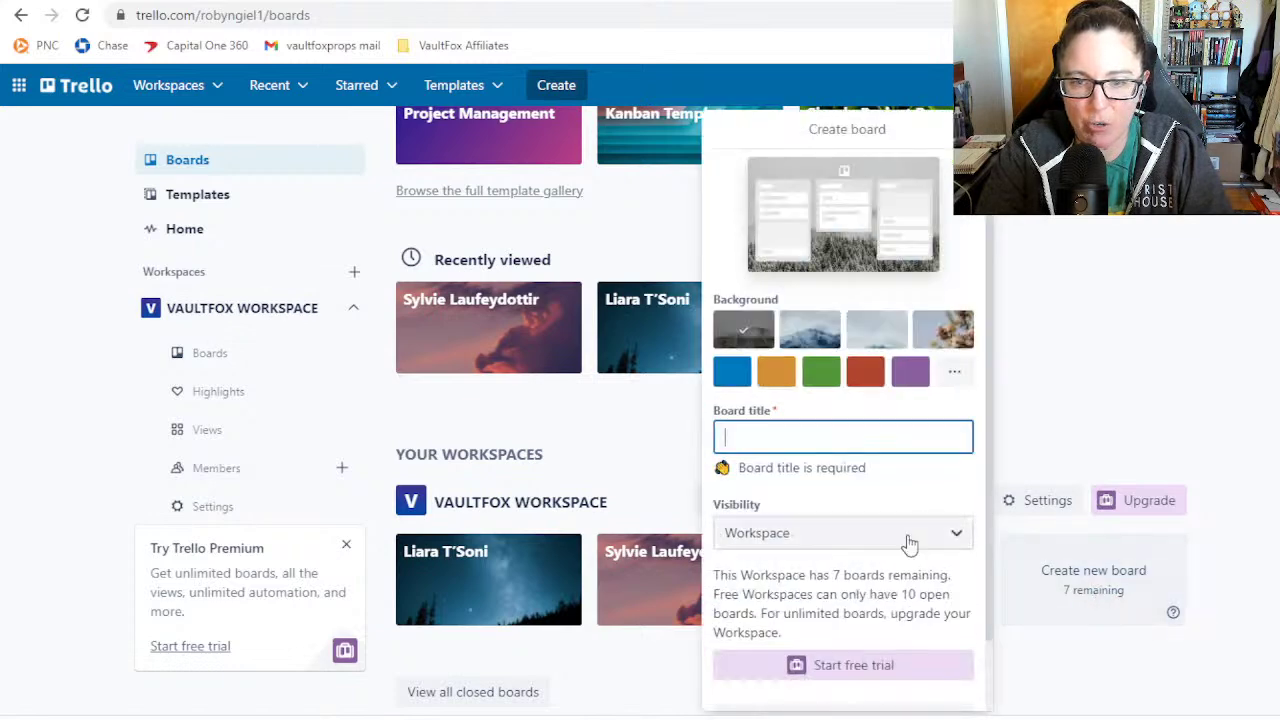
left_click(732, 371)
left_click(808, 437)
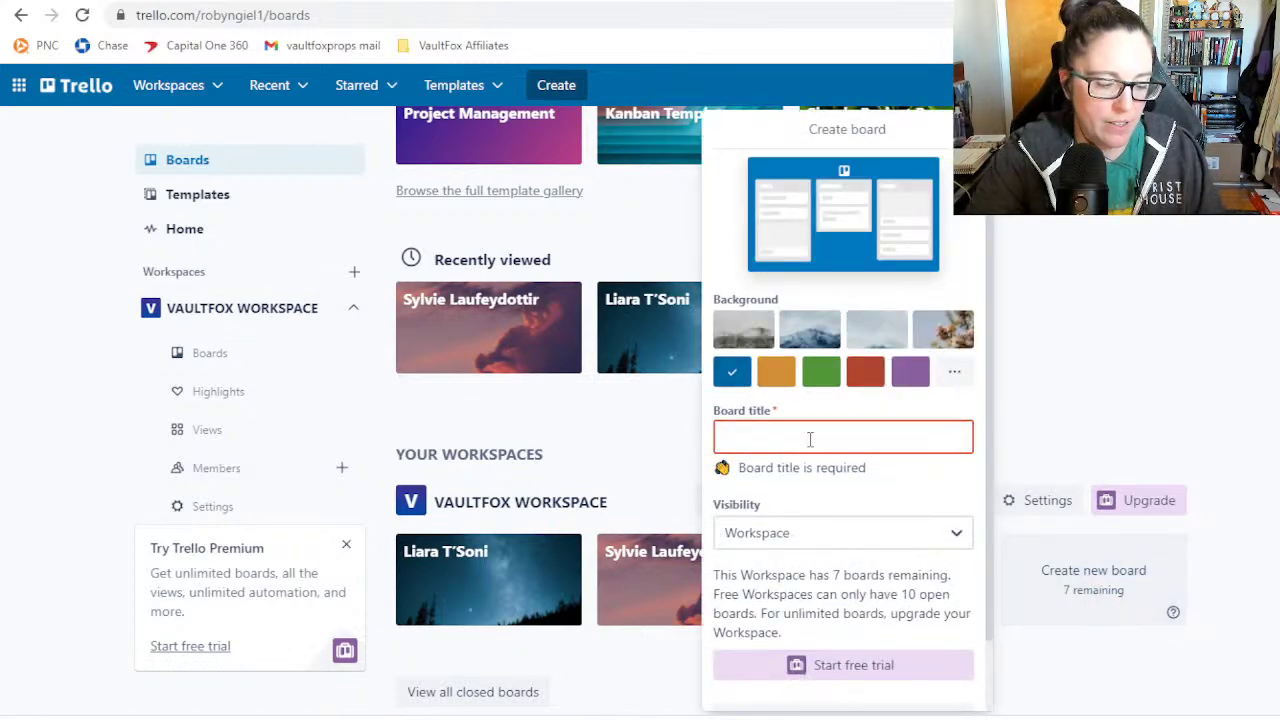
type("Bo-Katan")
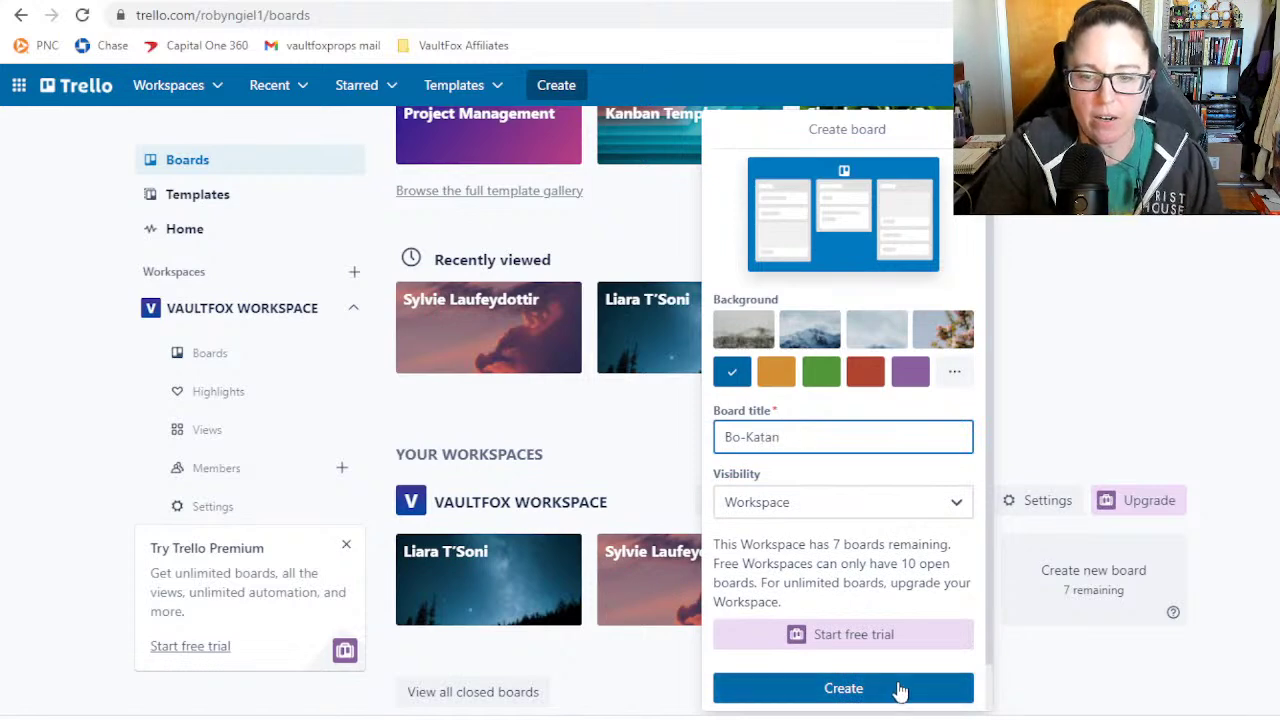
left_click(898, 690)
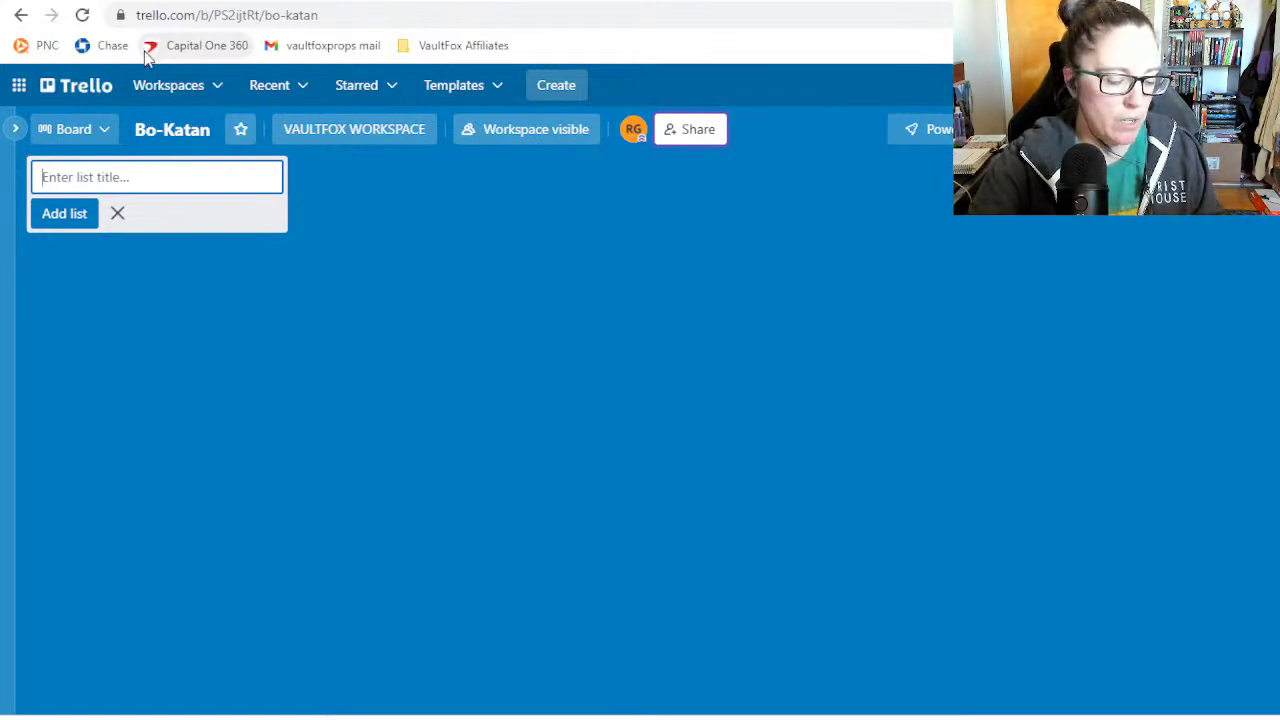
- Add three lists named "To-Do", "In Progress" and "Done" to the Bo-Katan board
type("To-Do")
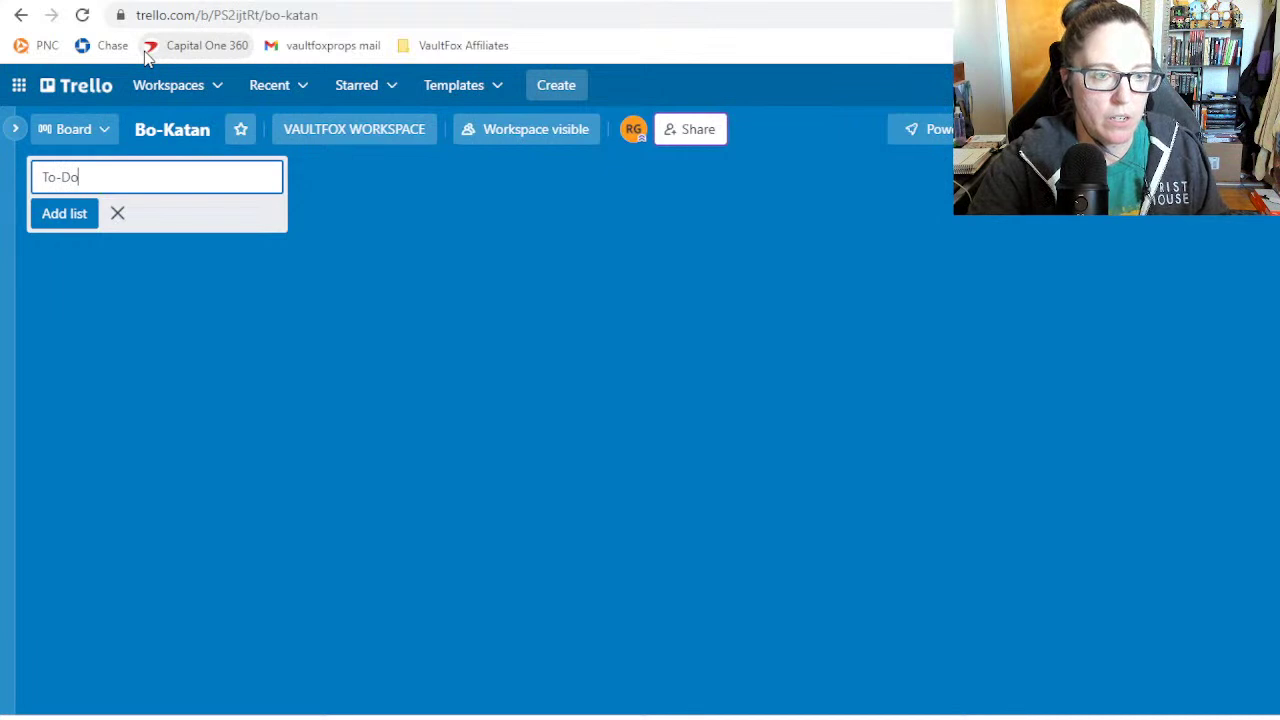
left_click(72, 227)
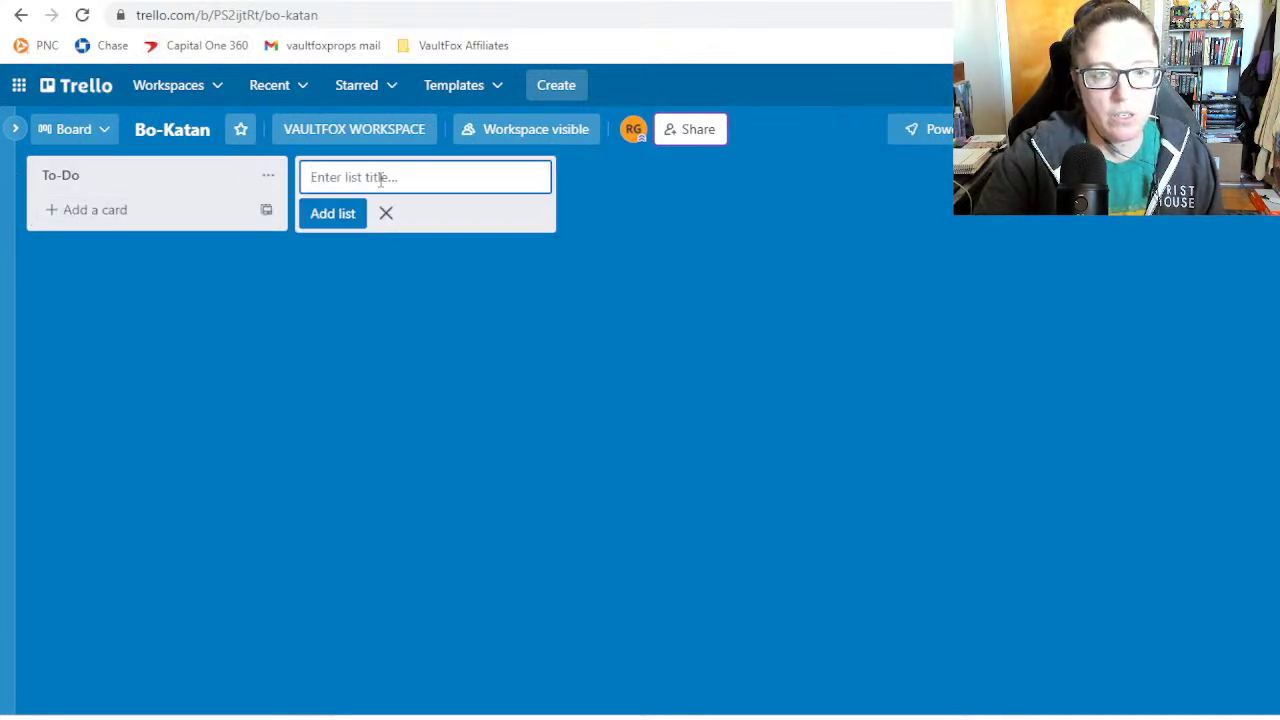
type("In Progress")
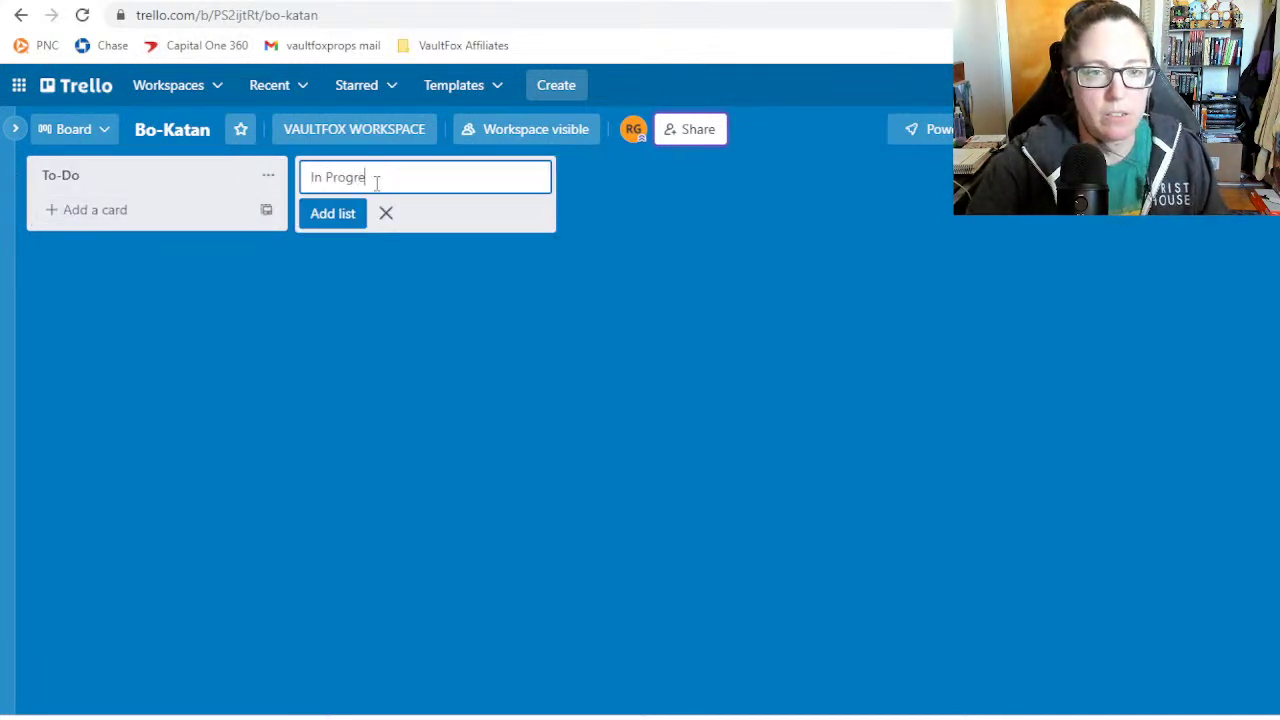
left_click(341, 214)
type("Done")
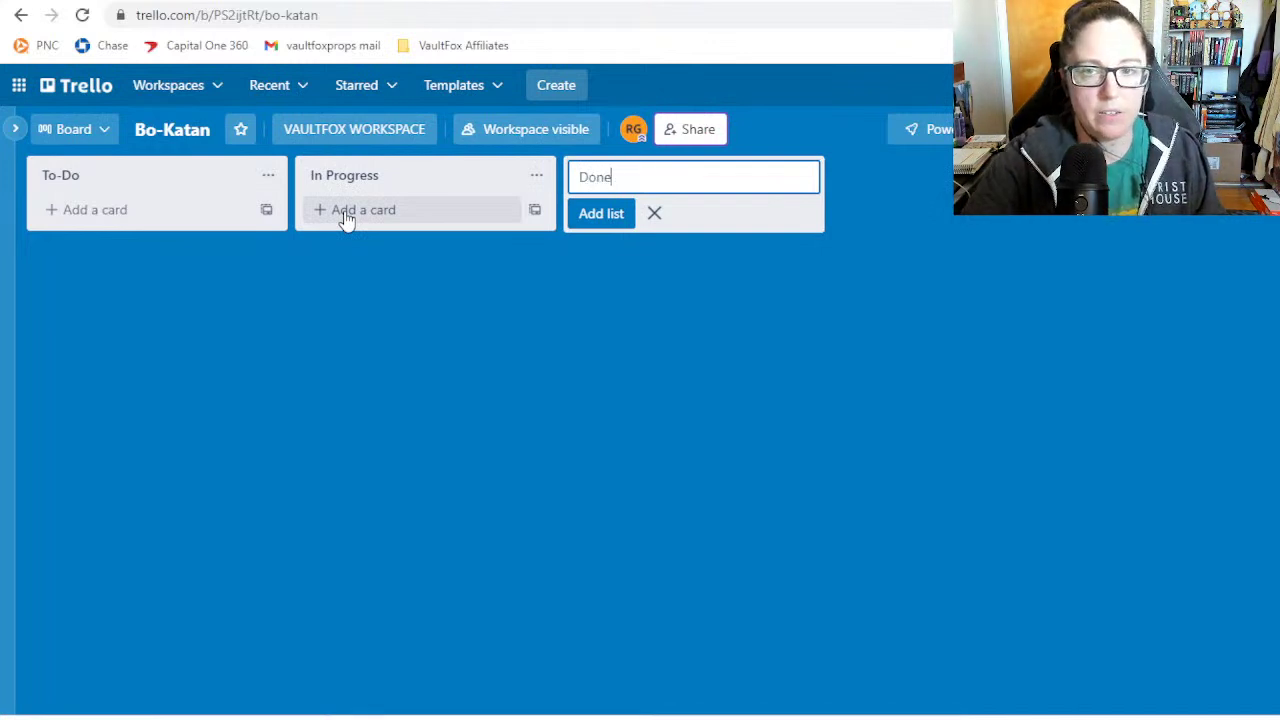
left_click(600, 214)
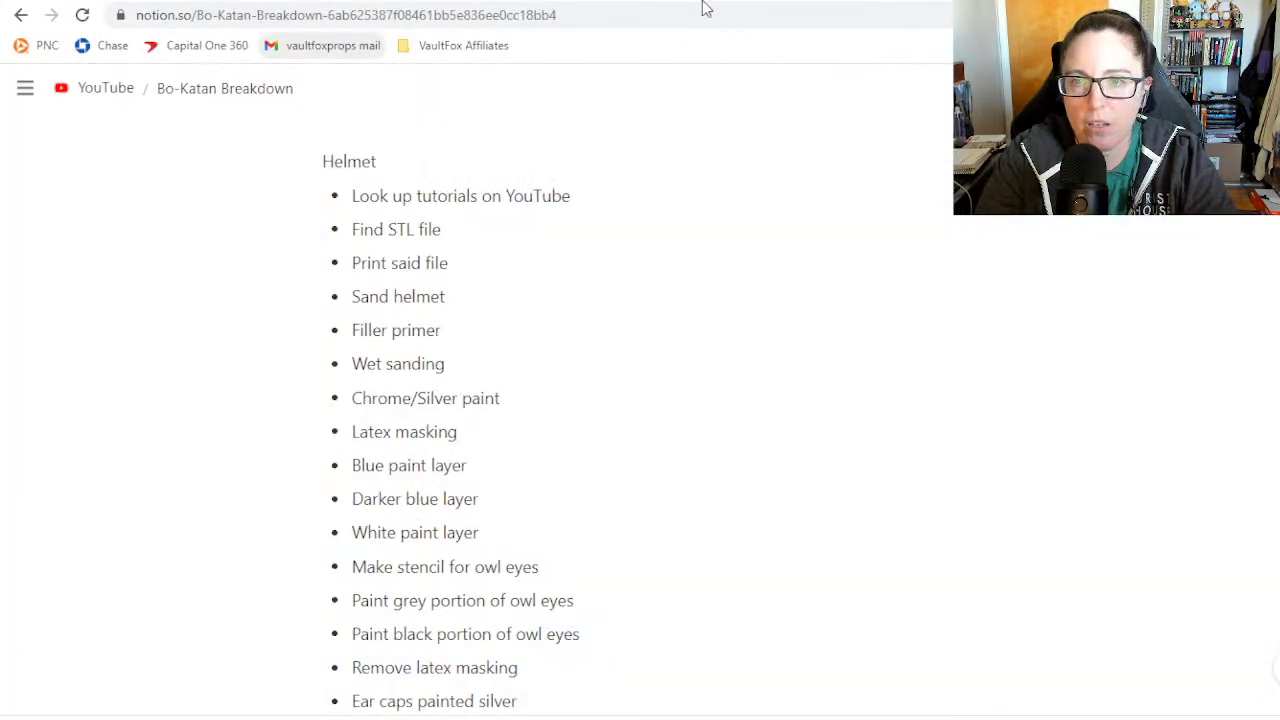
key("ctrl+Tab")
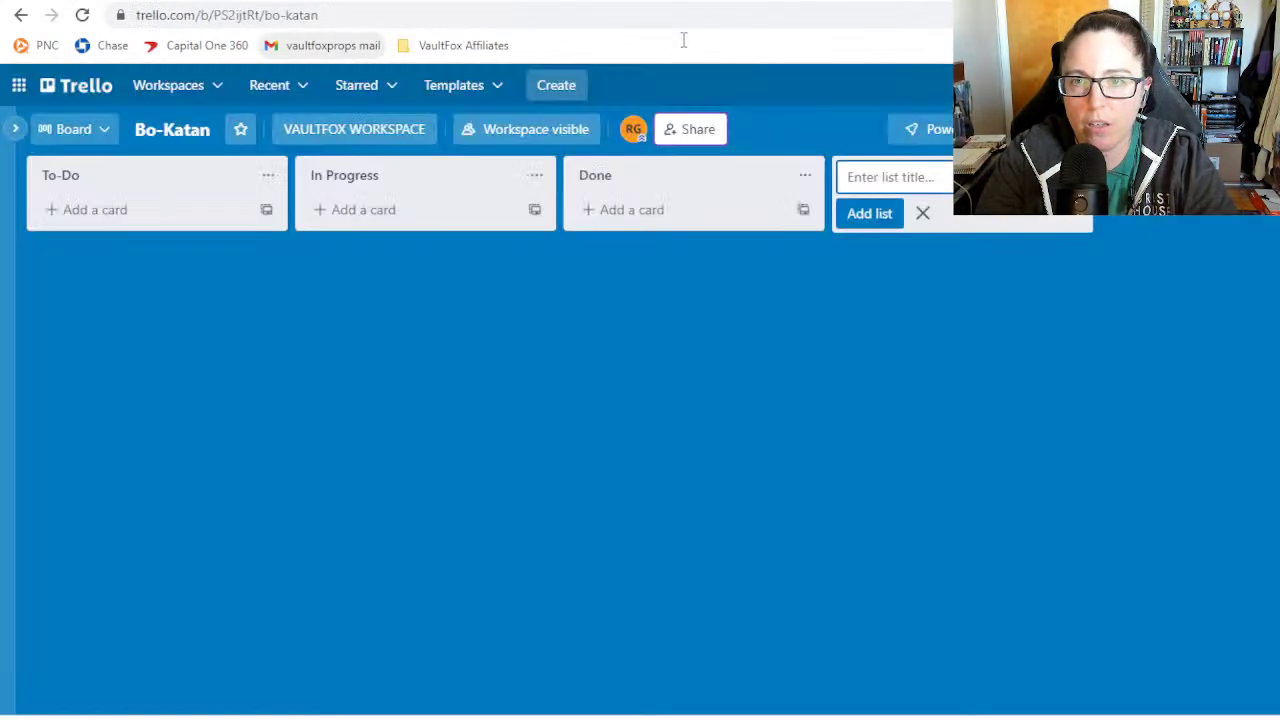
key("ctrl+Tab")
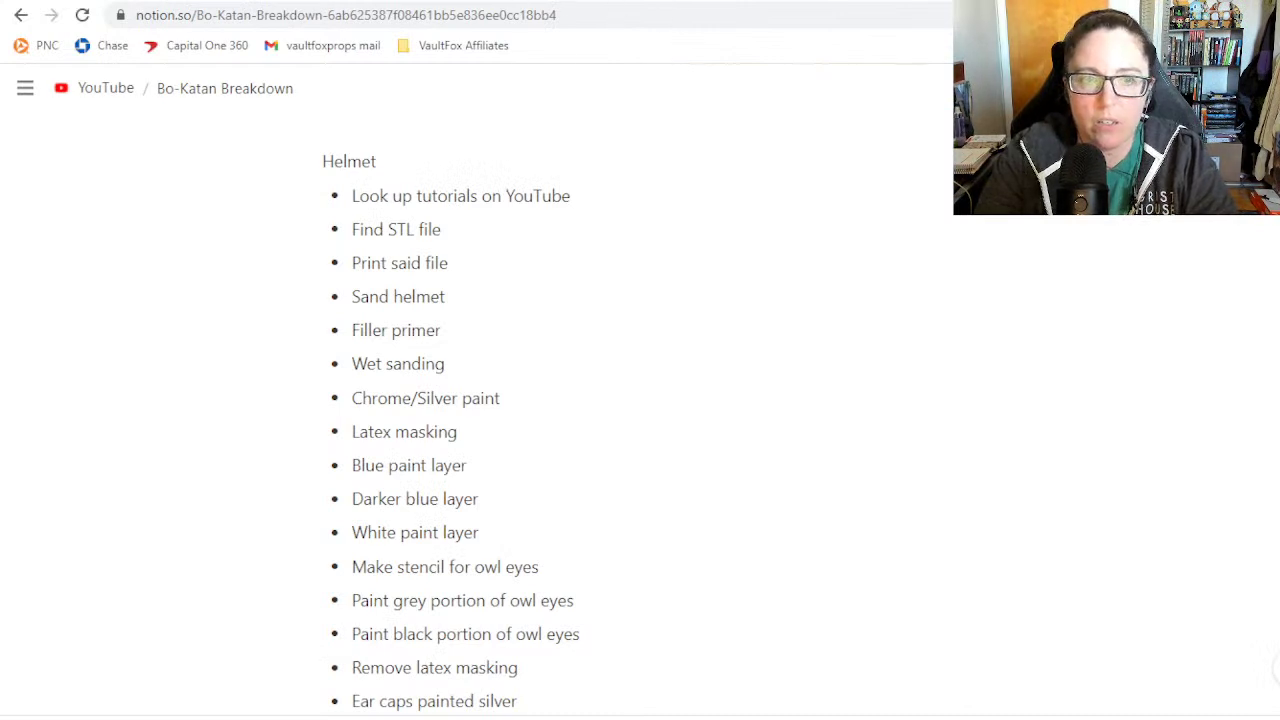
key("ctrl+Tab")
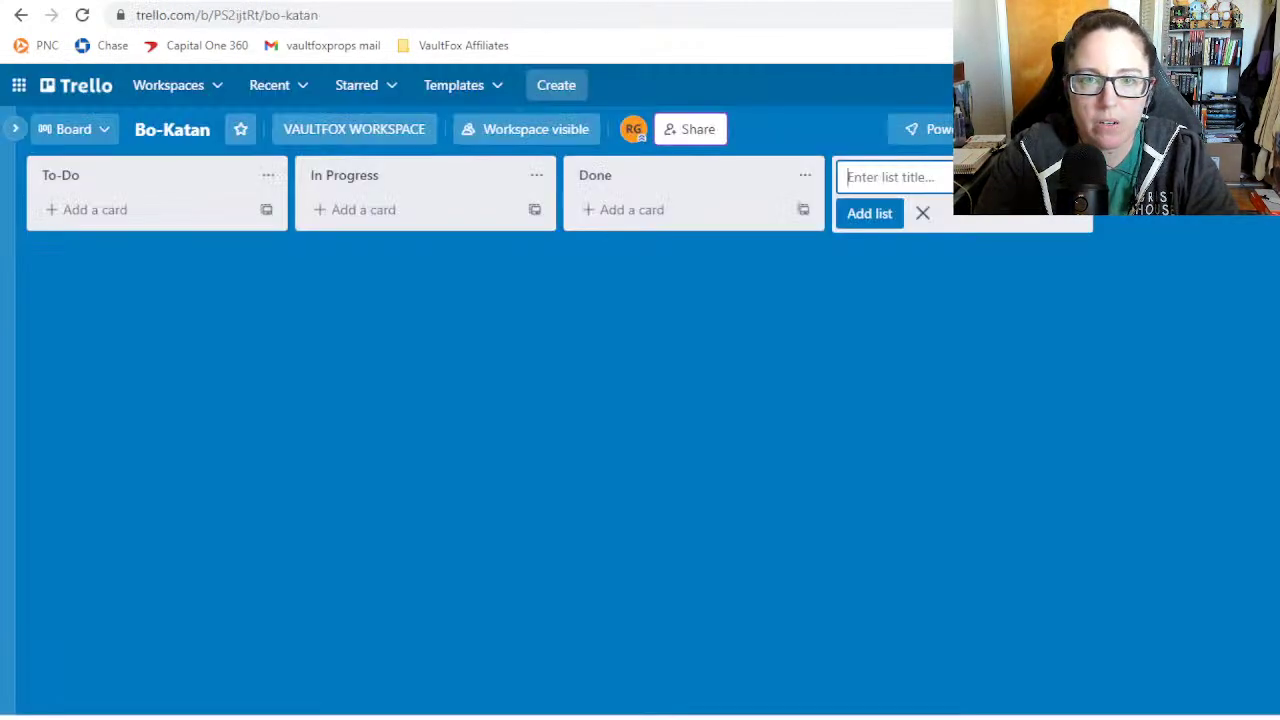
- Review the Helmet task list on the Notion Bo-Katan Breakdown page alongside the Trello board's lists
key("ctrl+shift+Tab")
key("ctrl+Tab")
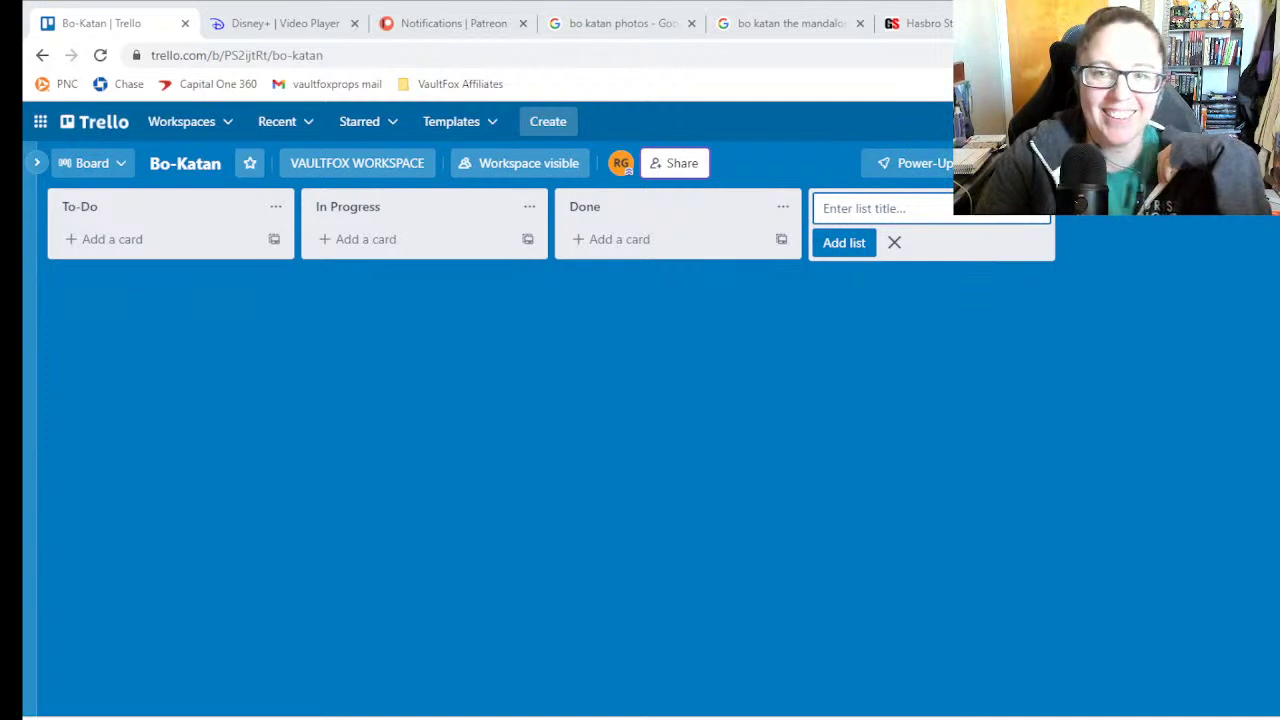
left_click(245, 423)
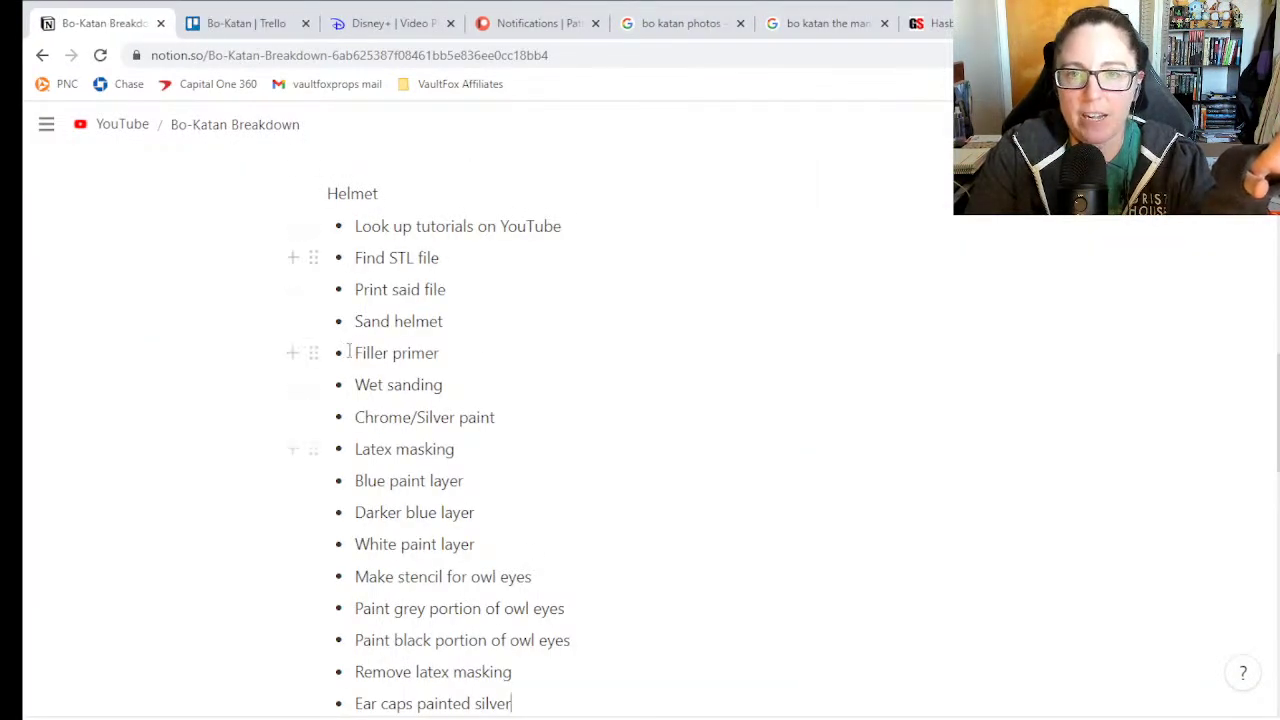
scroll(459, 255, "down", 1)
scroll(459, 255, "down", 1)
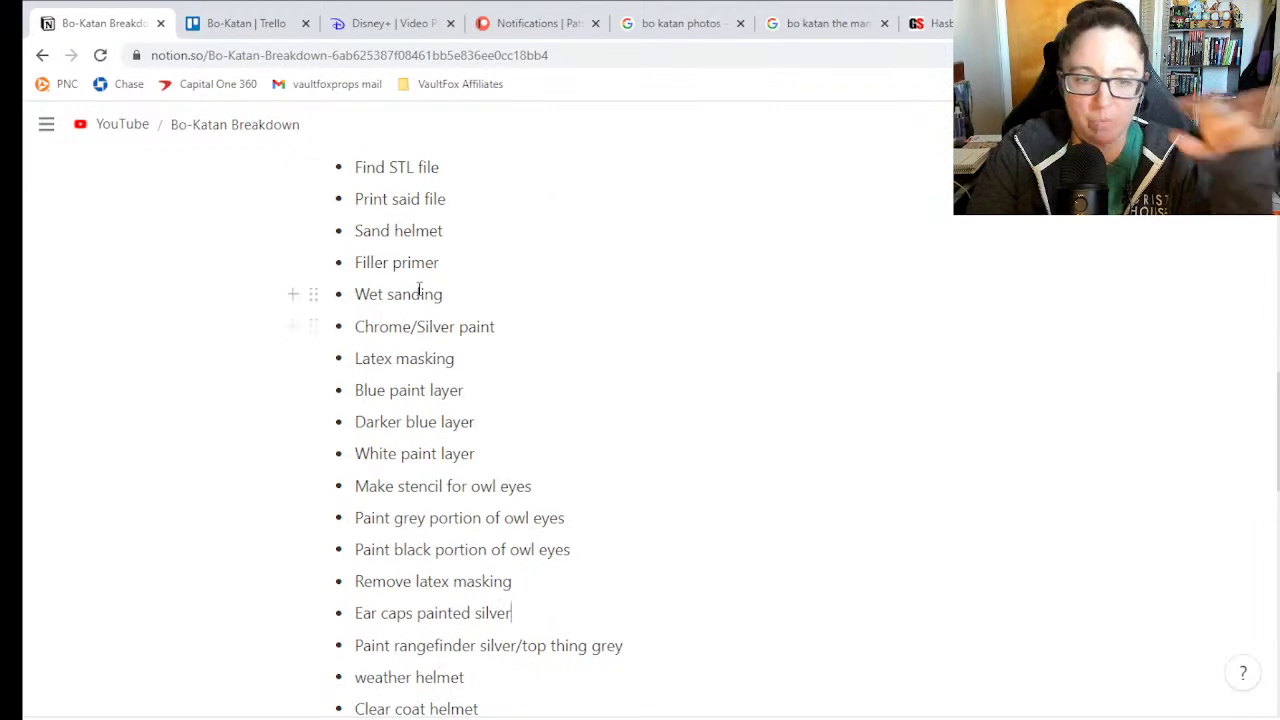
scroll(463, 229, "up", 2)
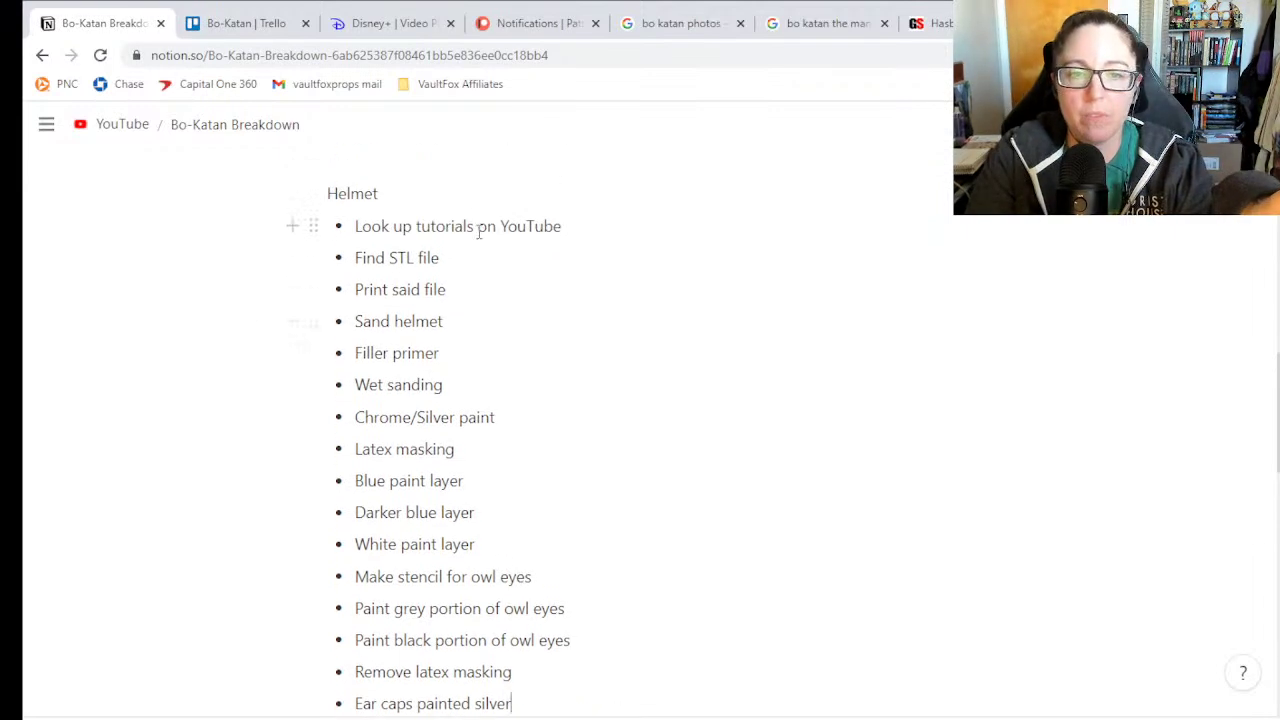
left_click(250, 27)
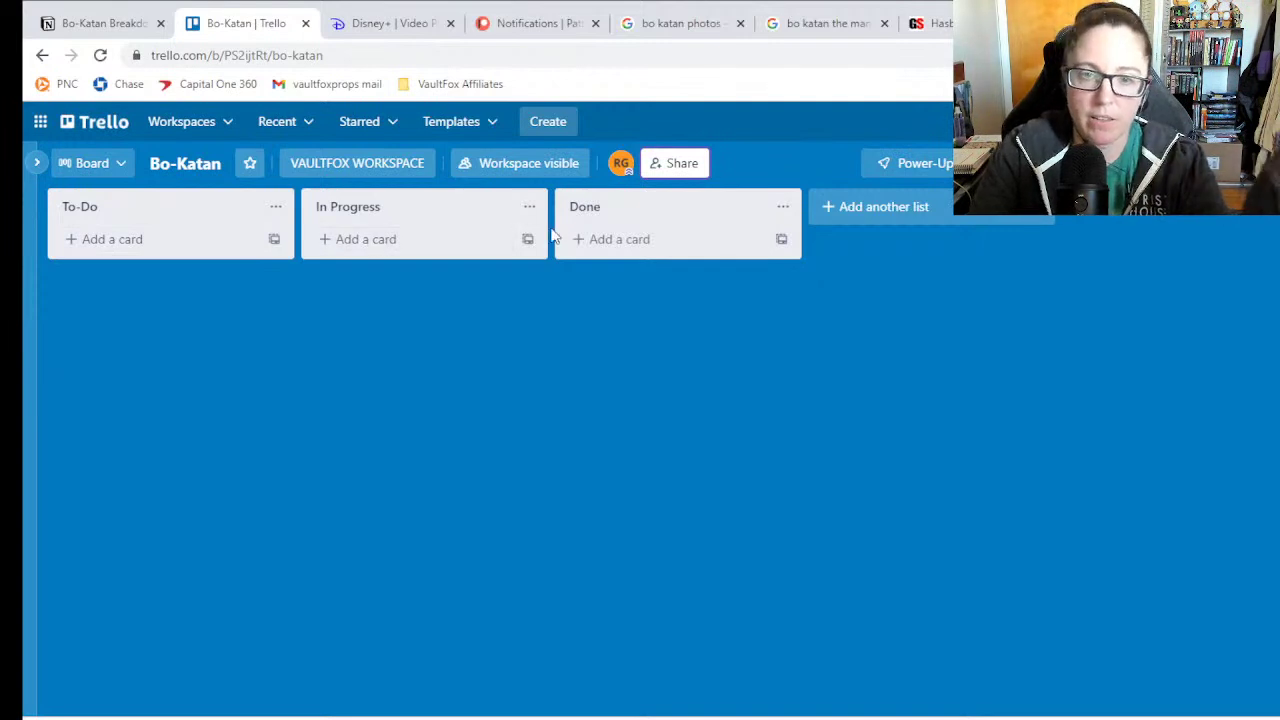
left_click(105, 23)
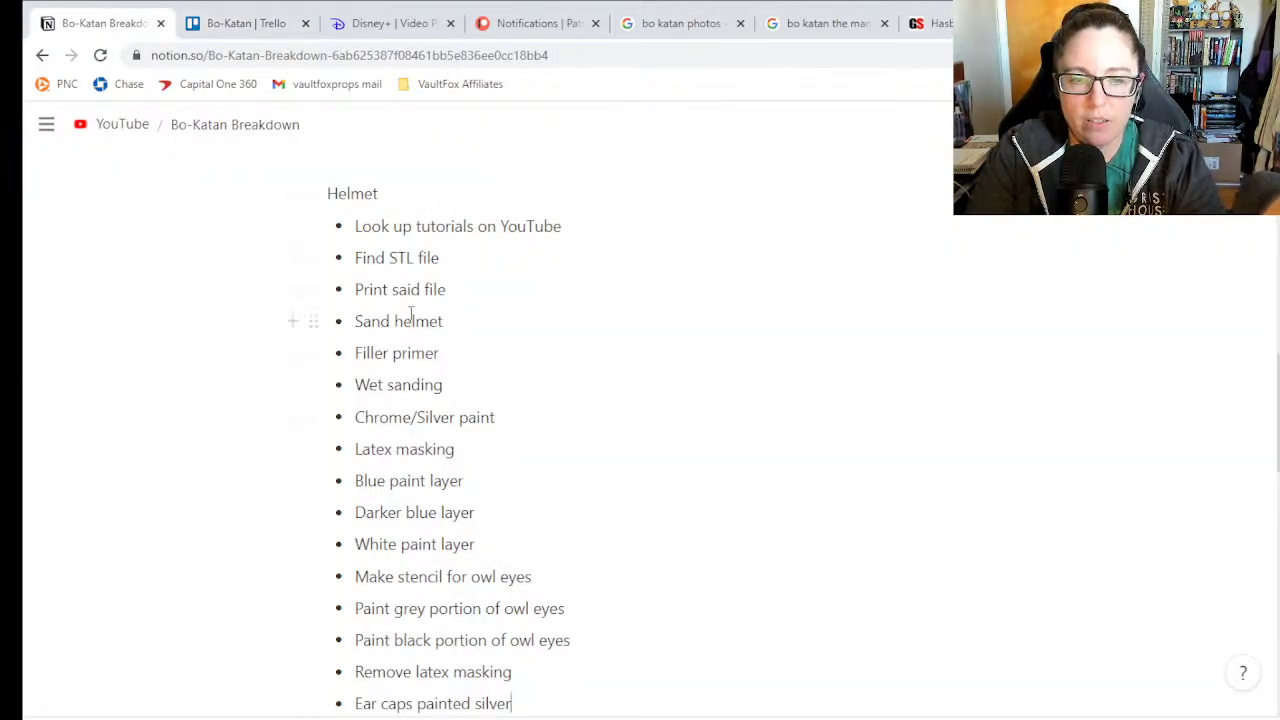
scroll(410, 314, "down", 2)
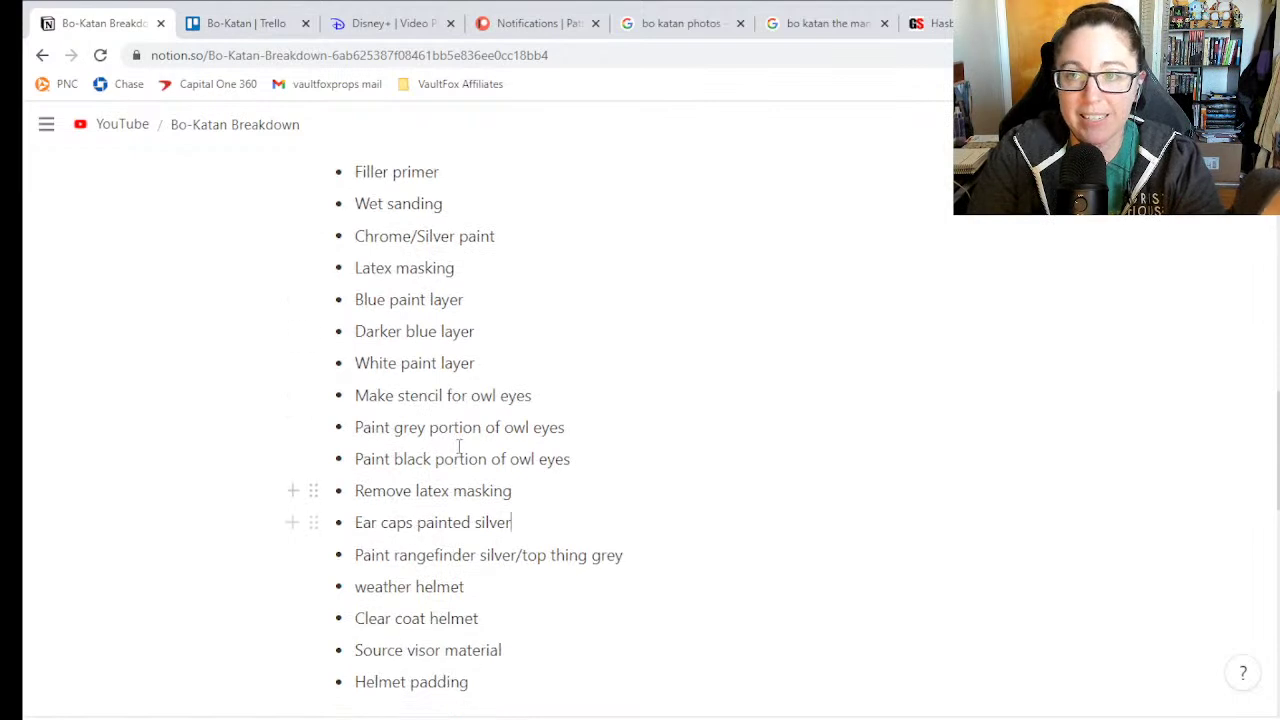
scroll(453, 433, "up", 3)
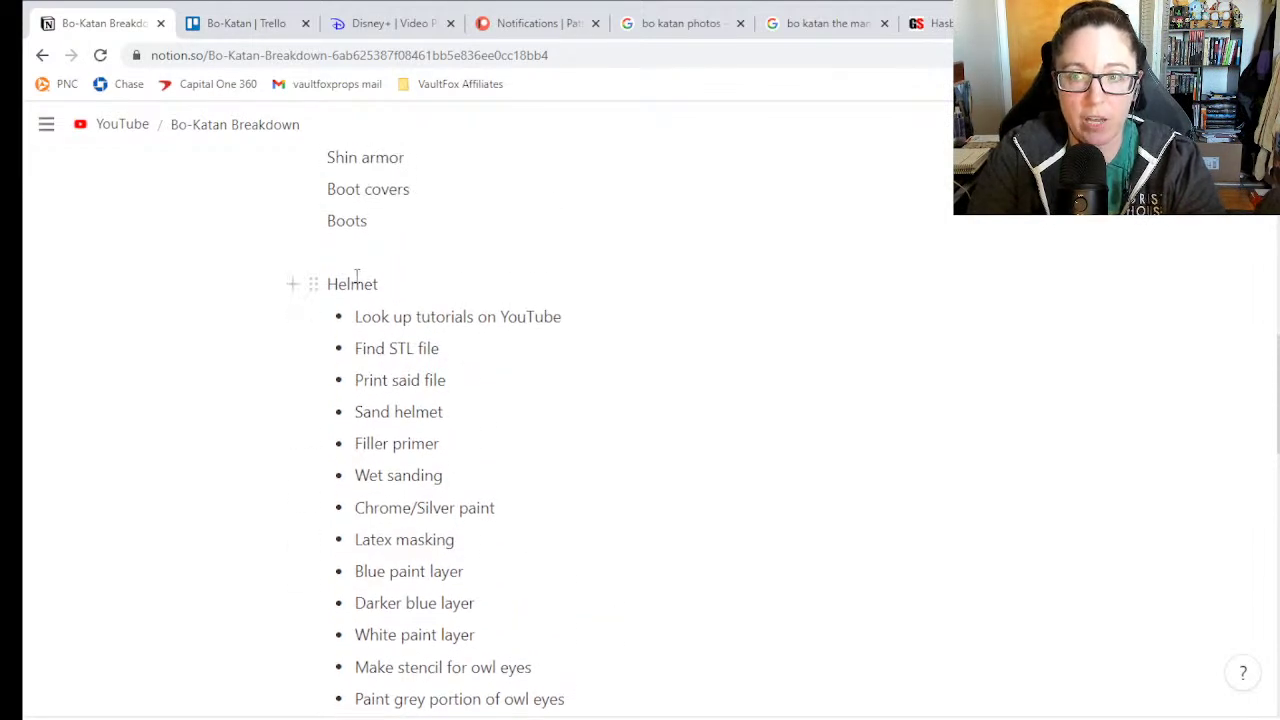
- Switch to the Bo-Katan board in Trello and add a card titled "Helmet" to the To-Do list
left_click(251, 25)
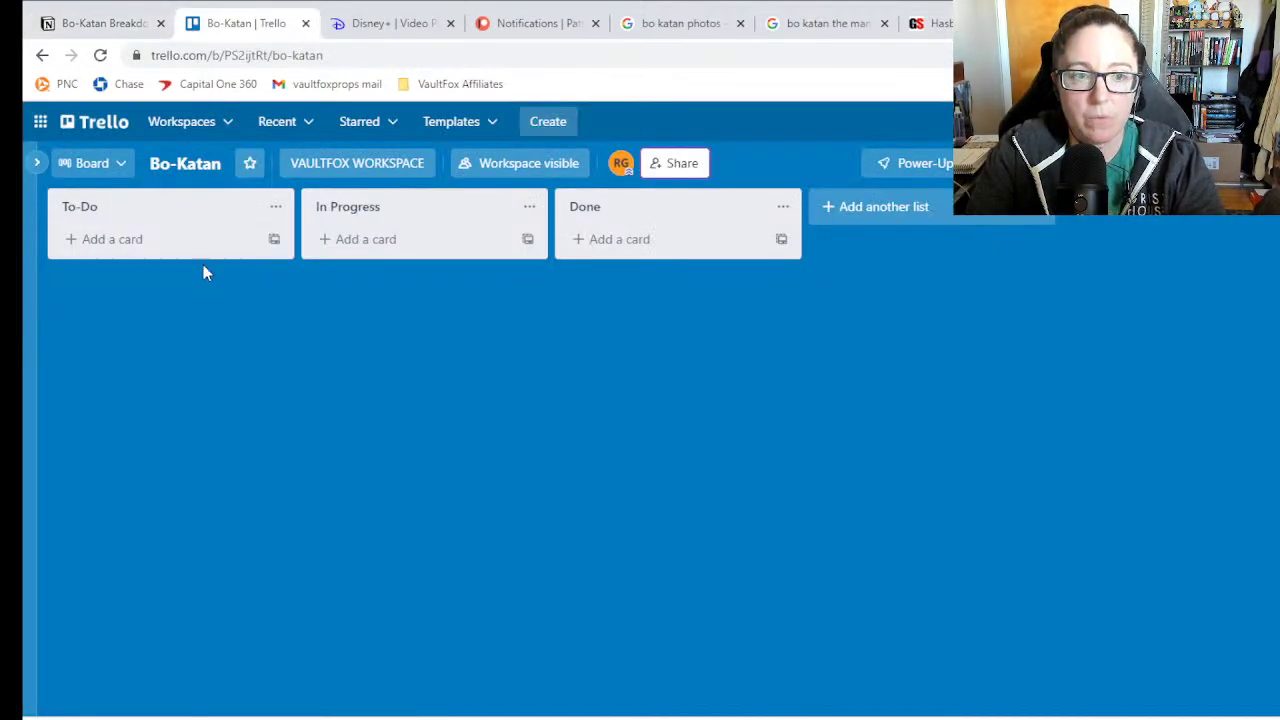
left_click(74, 240)
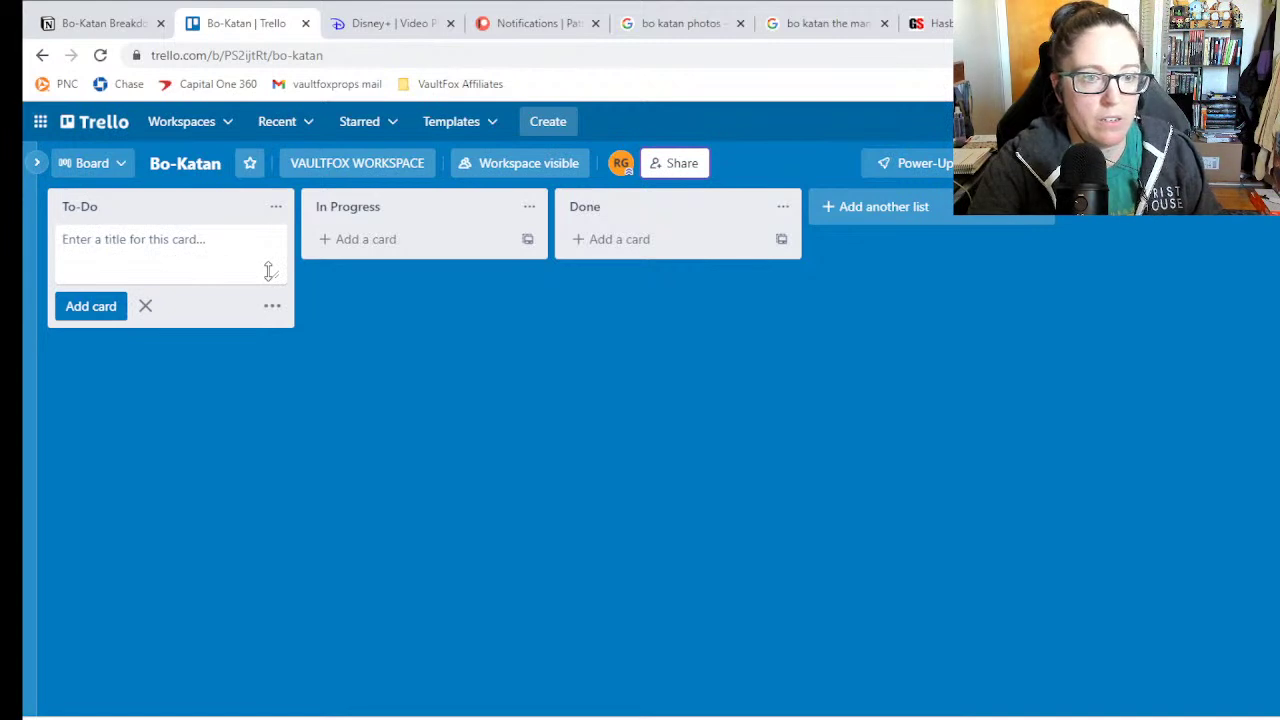
type("Helmet")
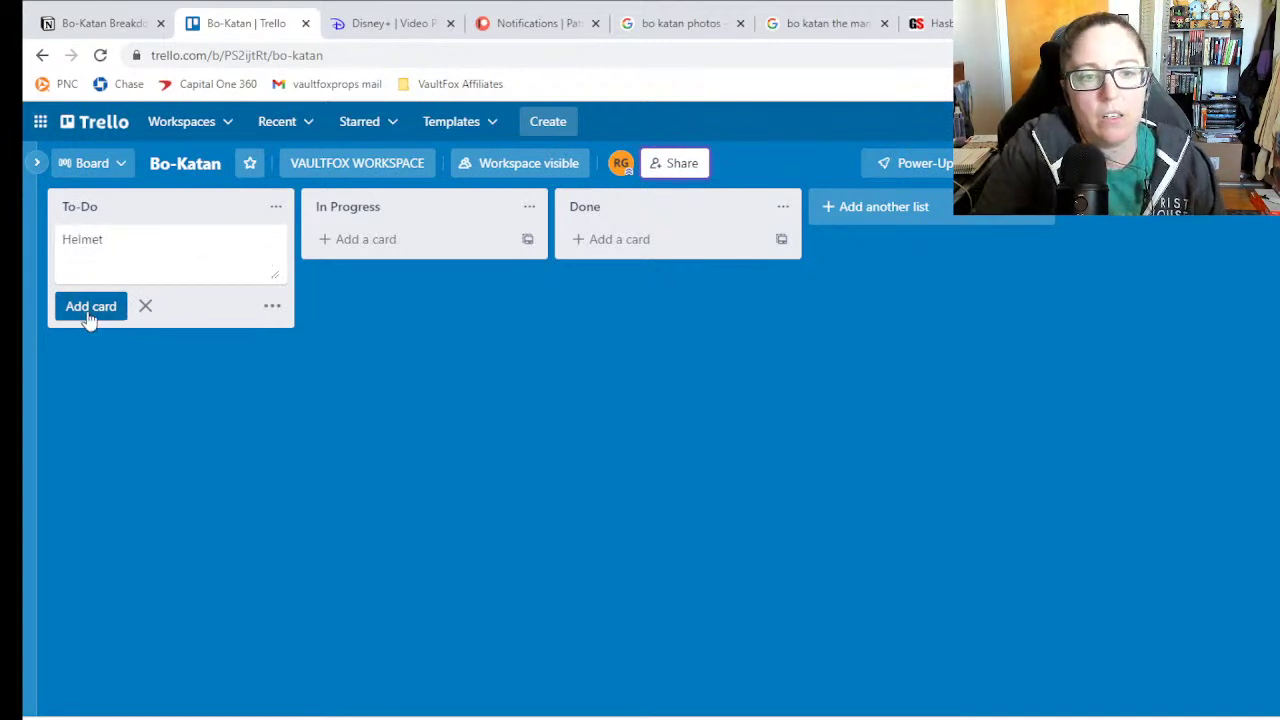
left_click(89, 309)
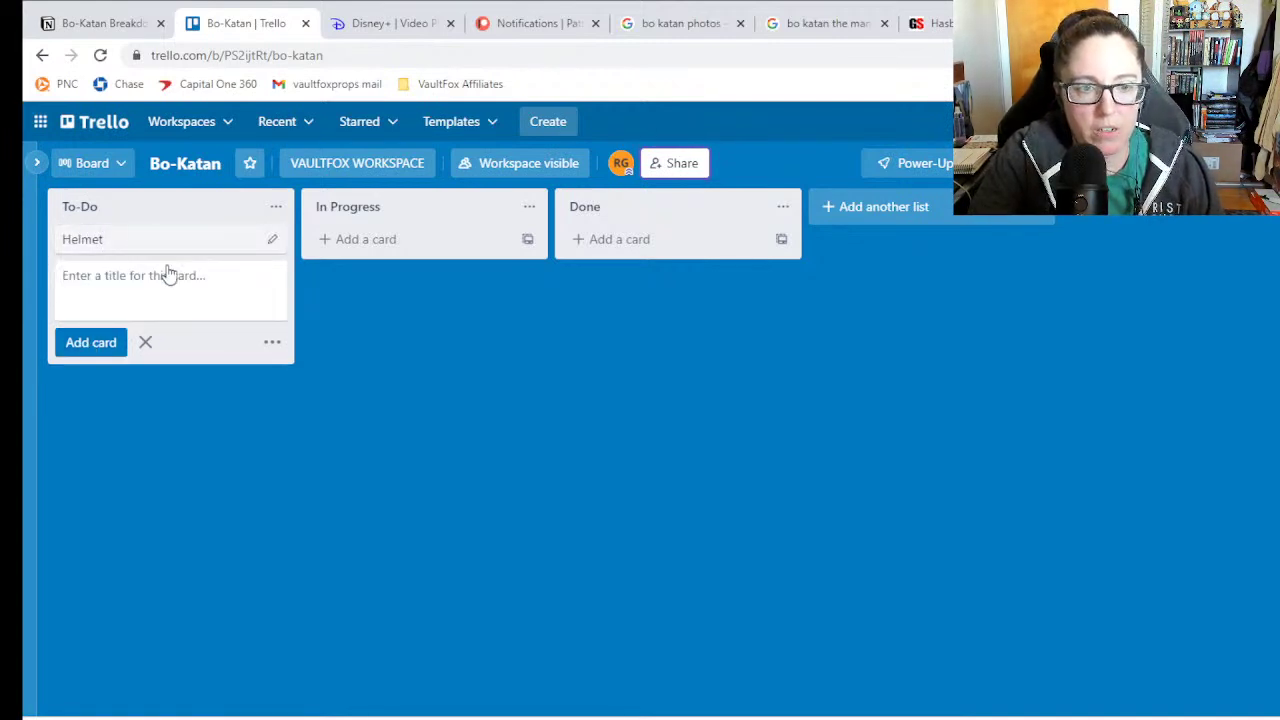
- Look at the Helmet card's quick-edit options, label colours and detail view, leaving the card unchanged
left_click(275, 240)
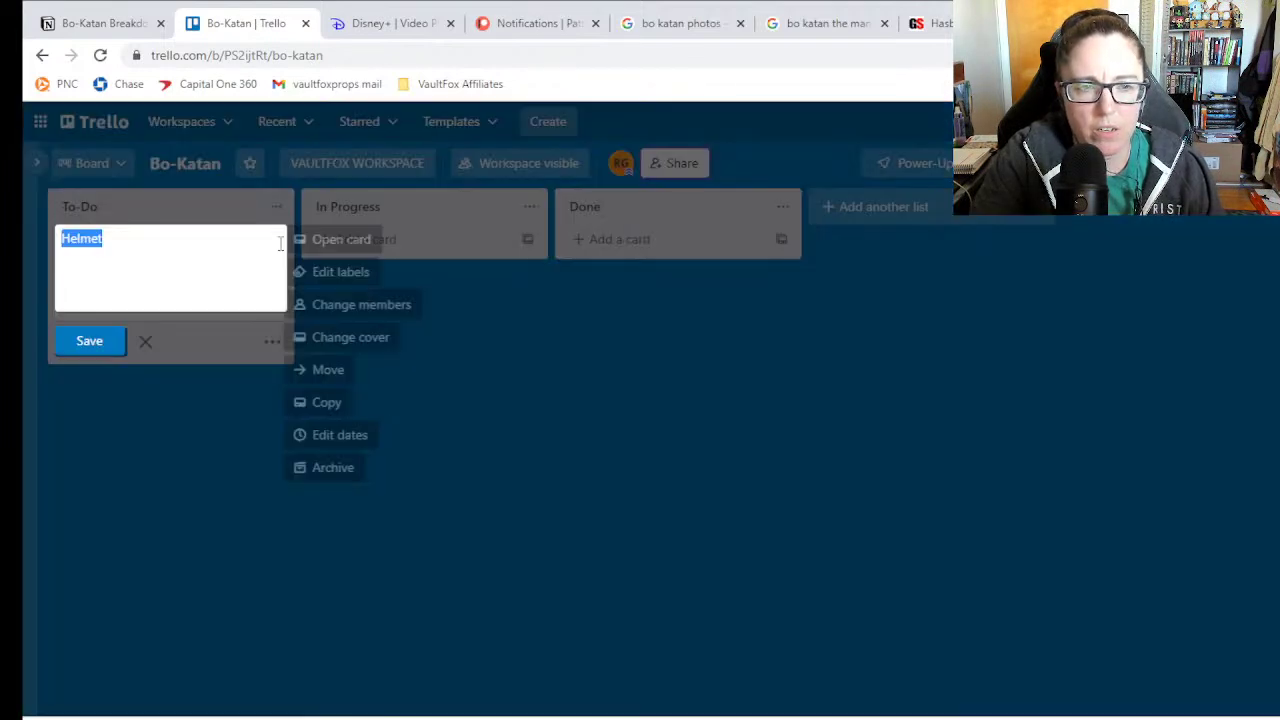
left_click(352, 272)
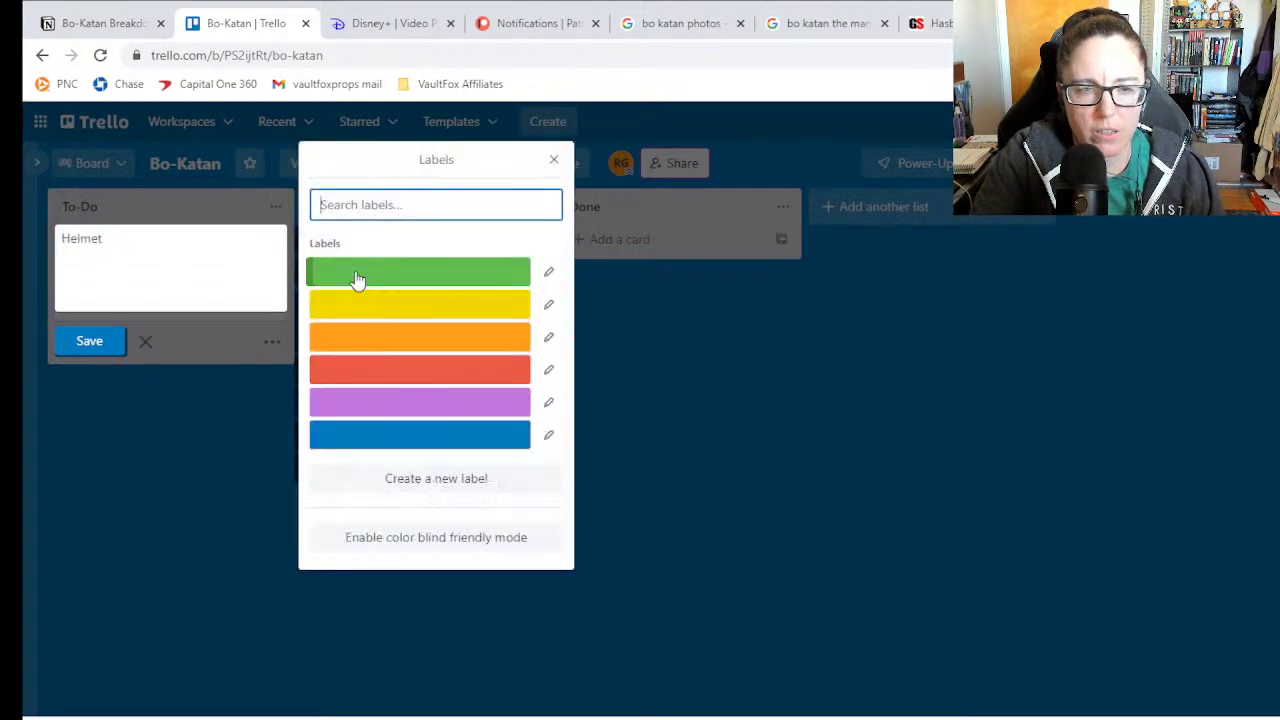
left_click(553, 160)
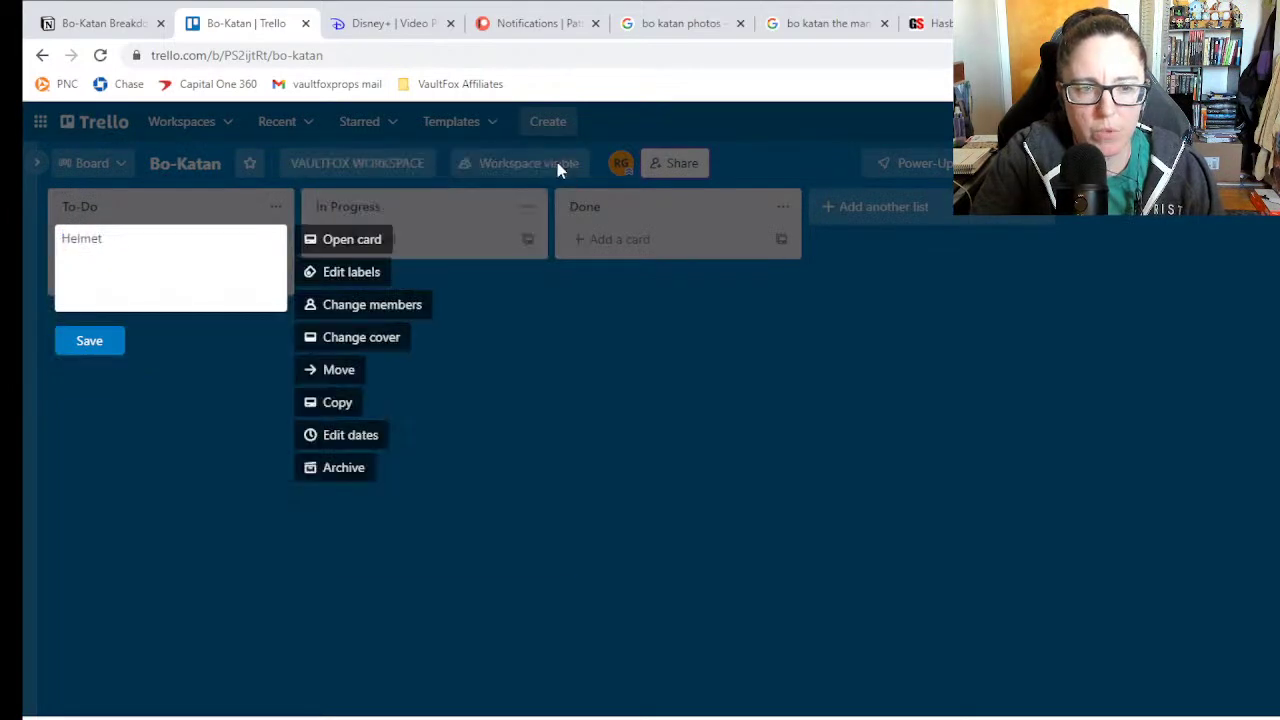
left_click(378, 240)
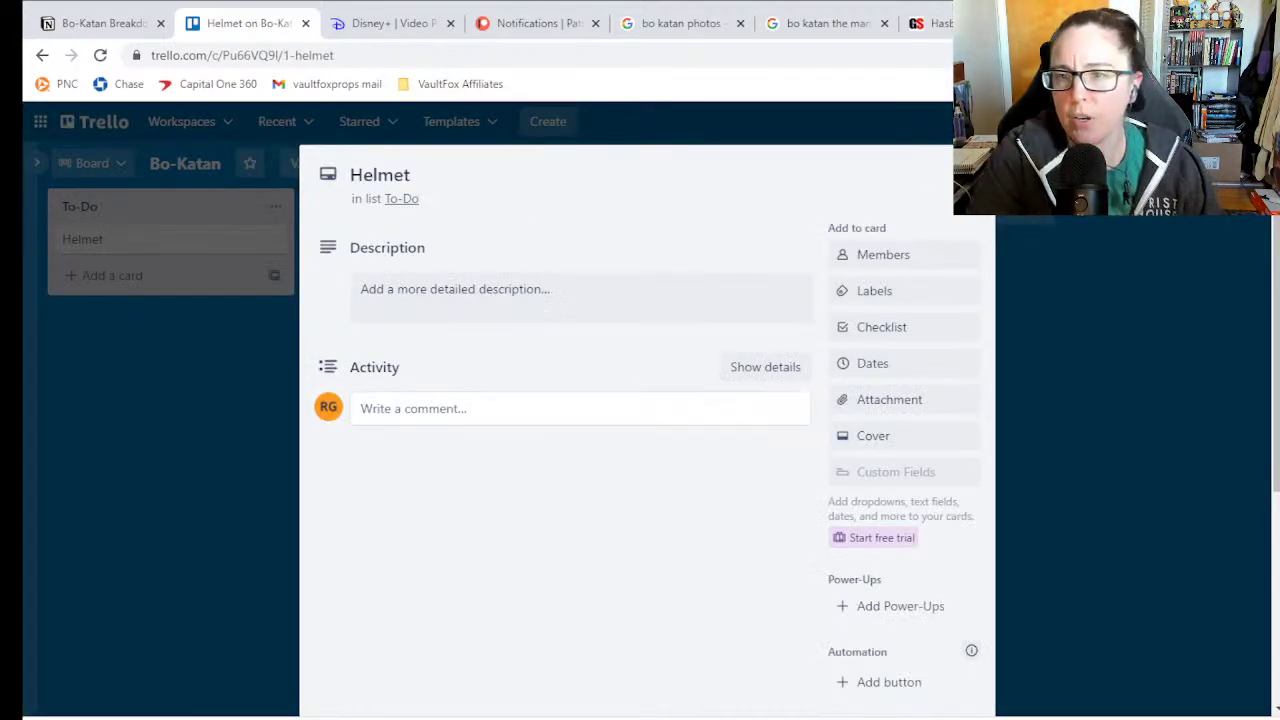
key("Escape")
left_click(128, 243)
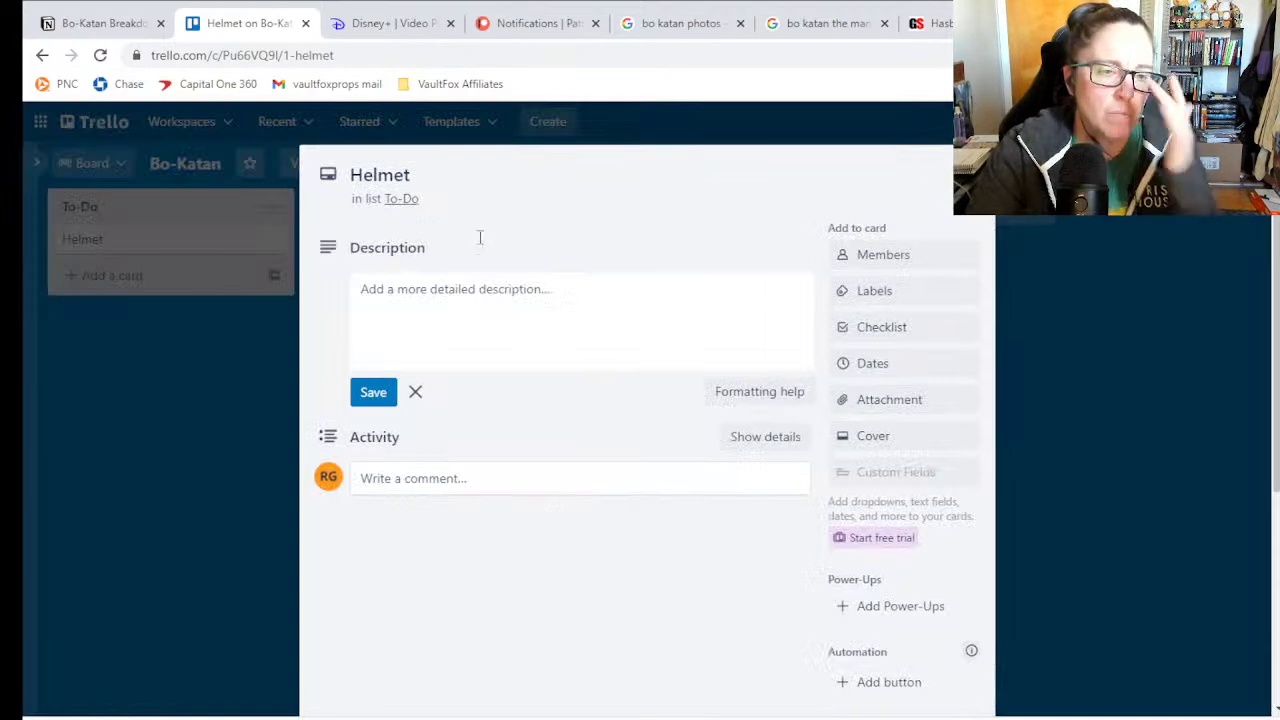
key("Escape")
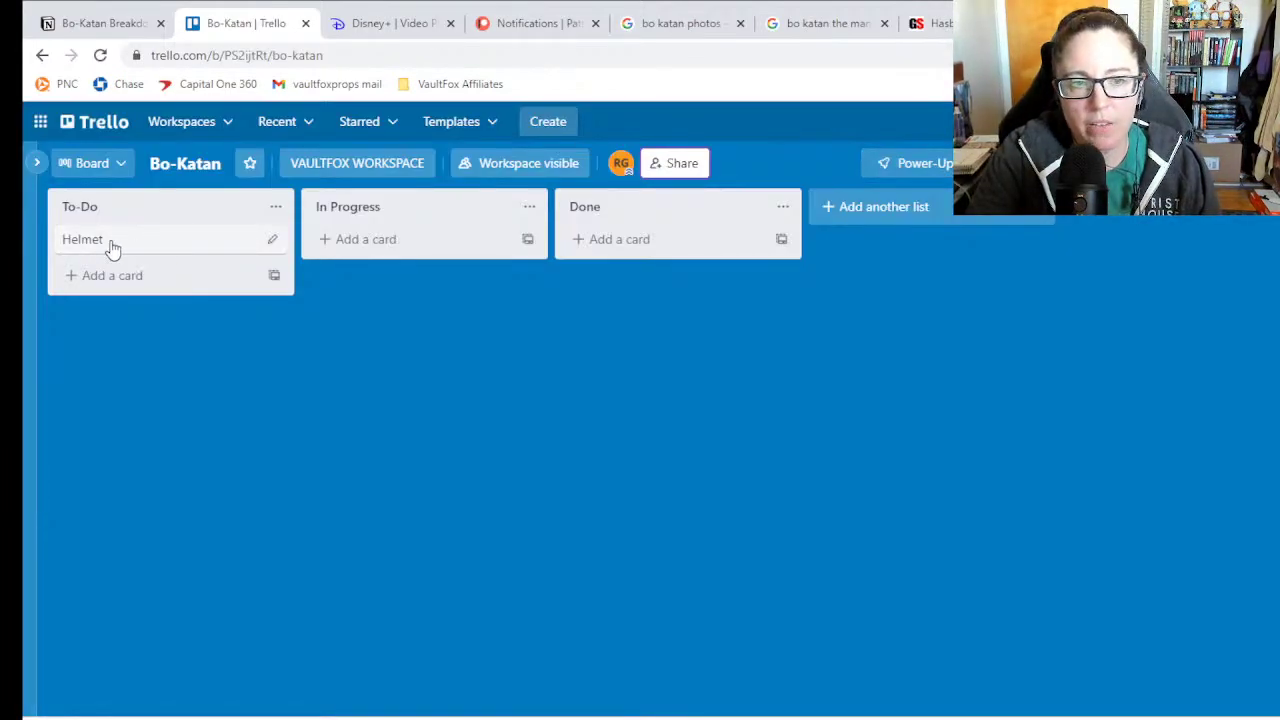
- Open the Helmet card and examine its description field, the elements that can be added and the available actions
left_click(272, 241)
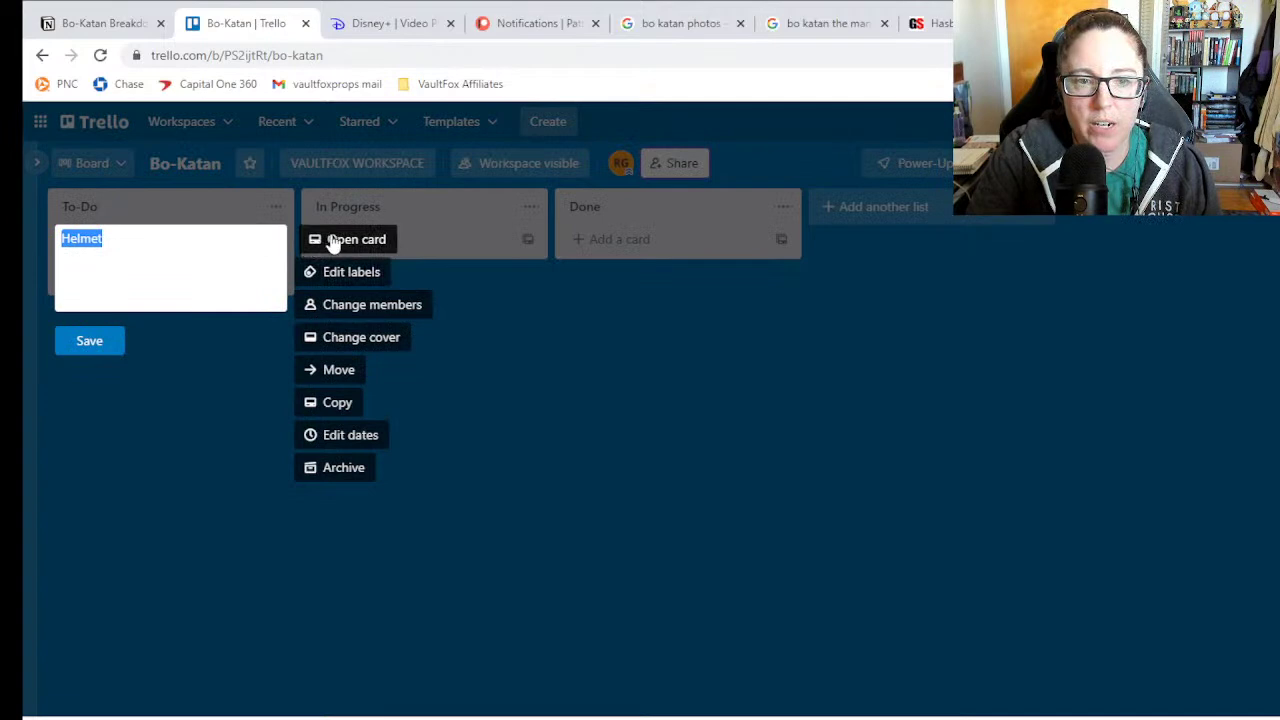
left_click(333, 241)
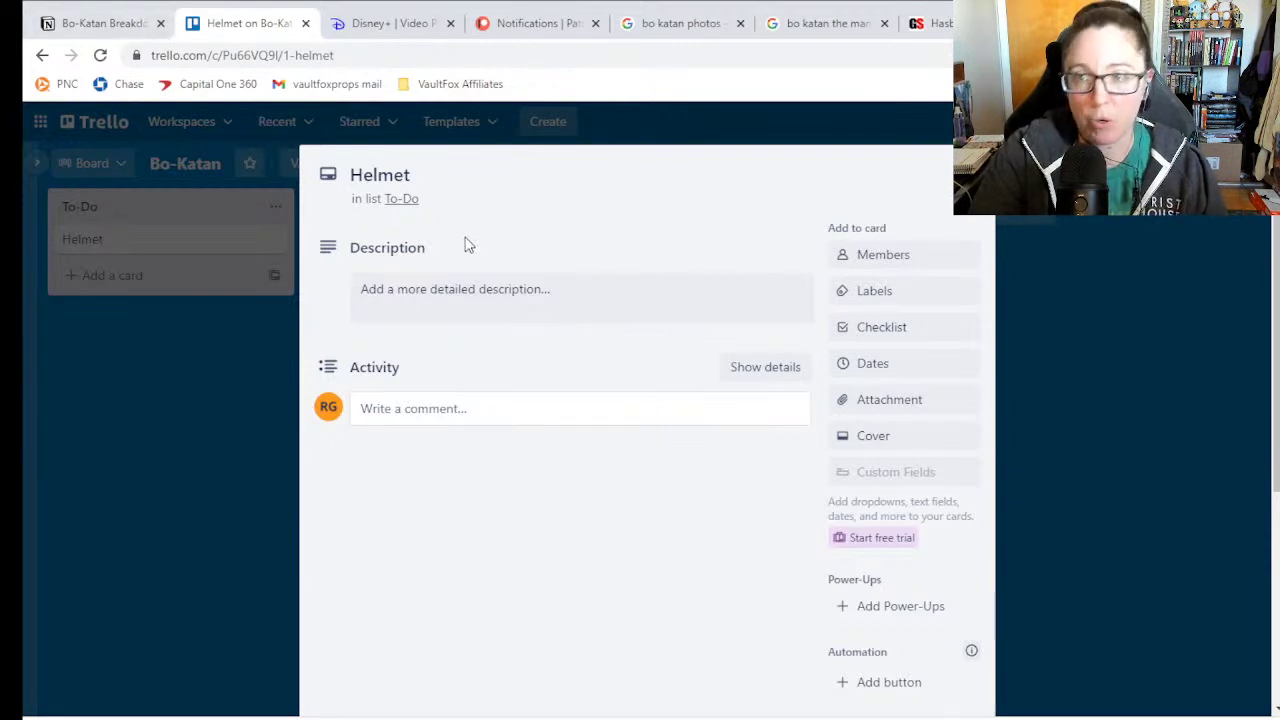
left_click(483, 288)
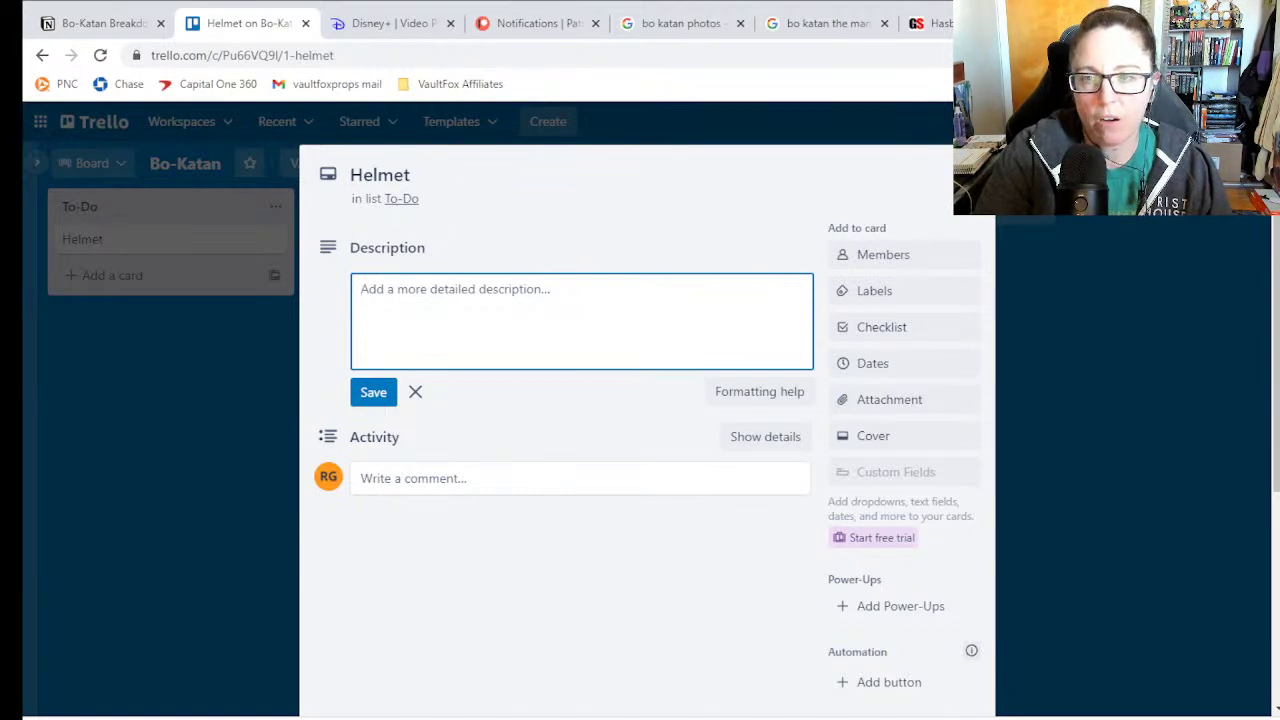
key("Escape")
key("Escape")
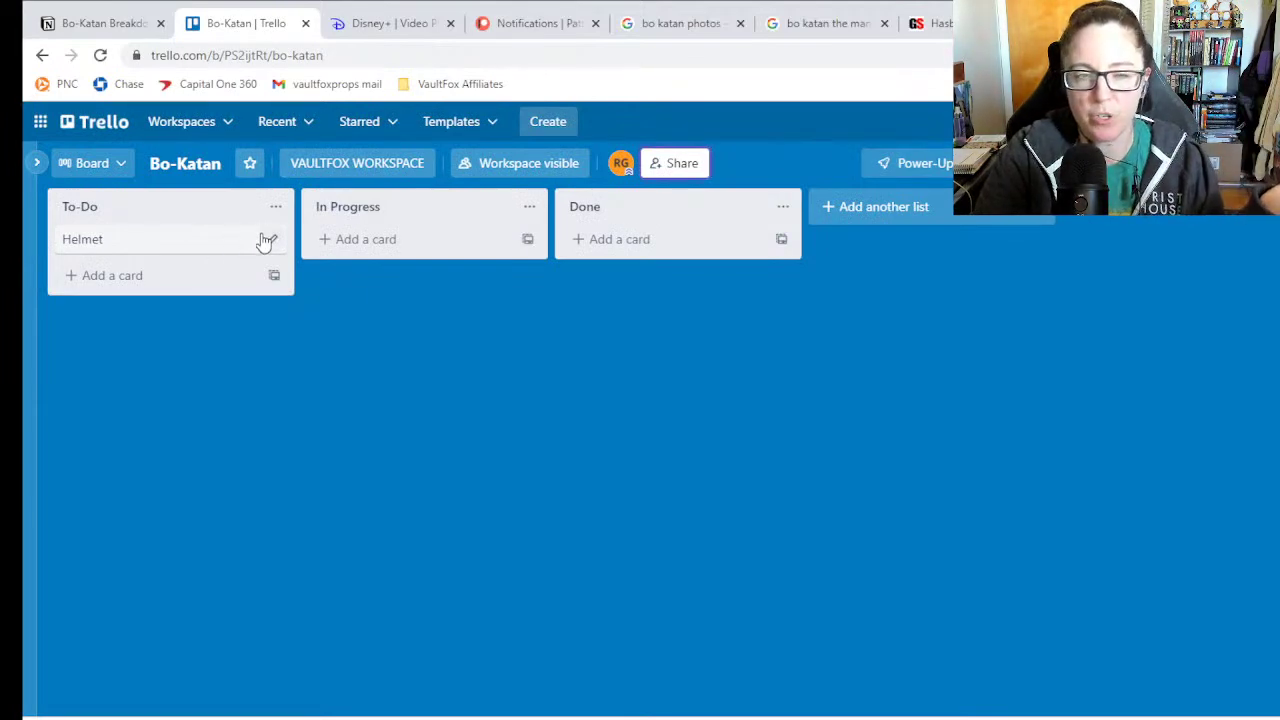
left_click(158, 242)
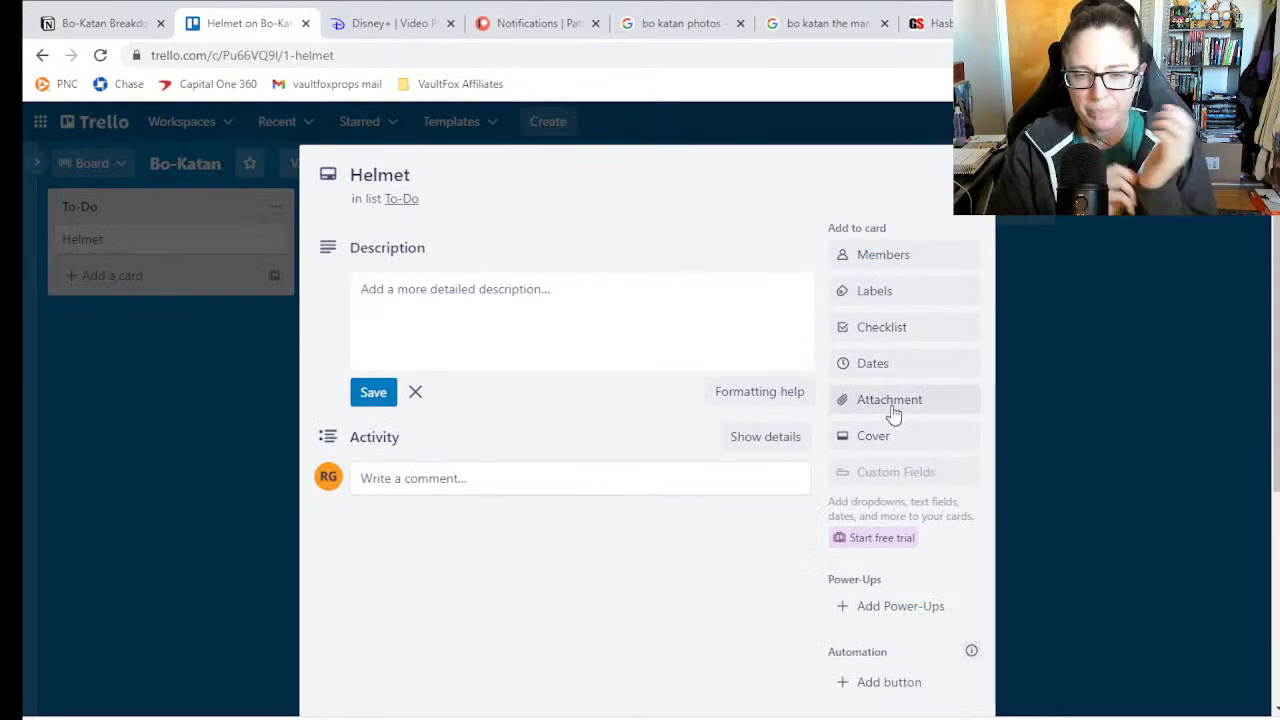
scroll(892, 415, "down", 3)
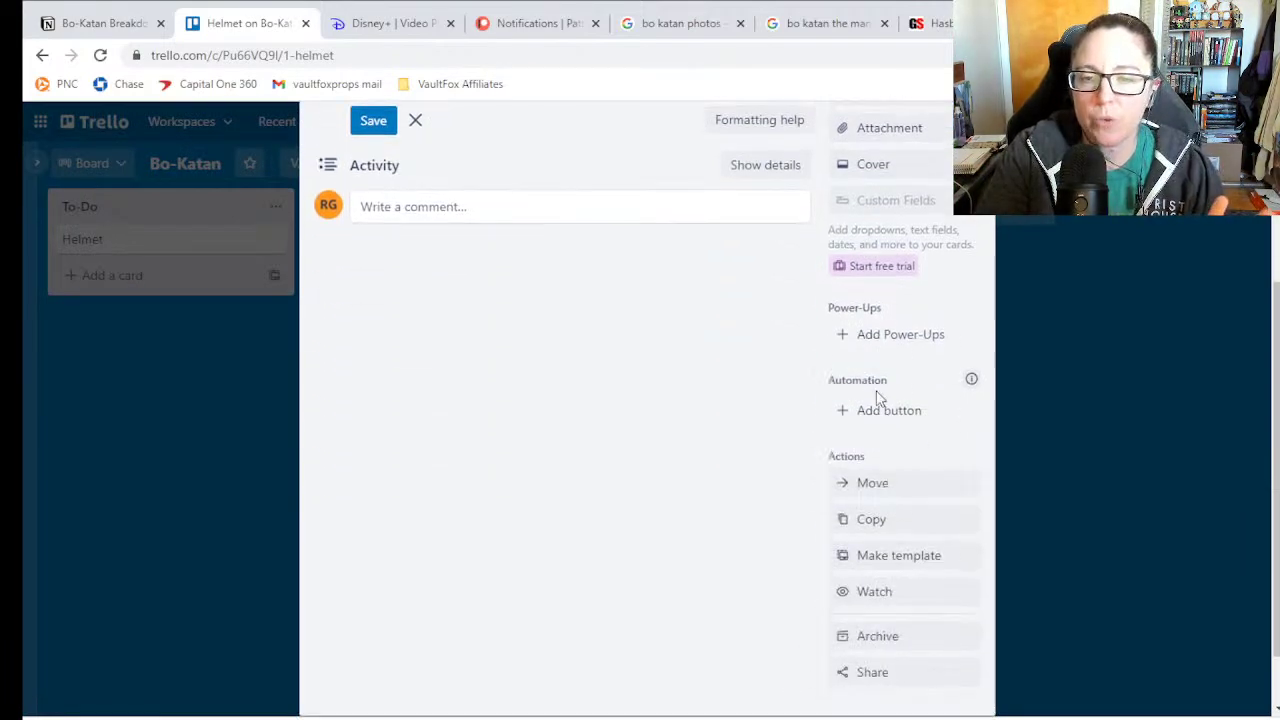
scroll(802, 427, "up", 3)
scroll(812, 432, "down", 2)
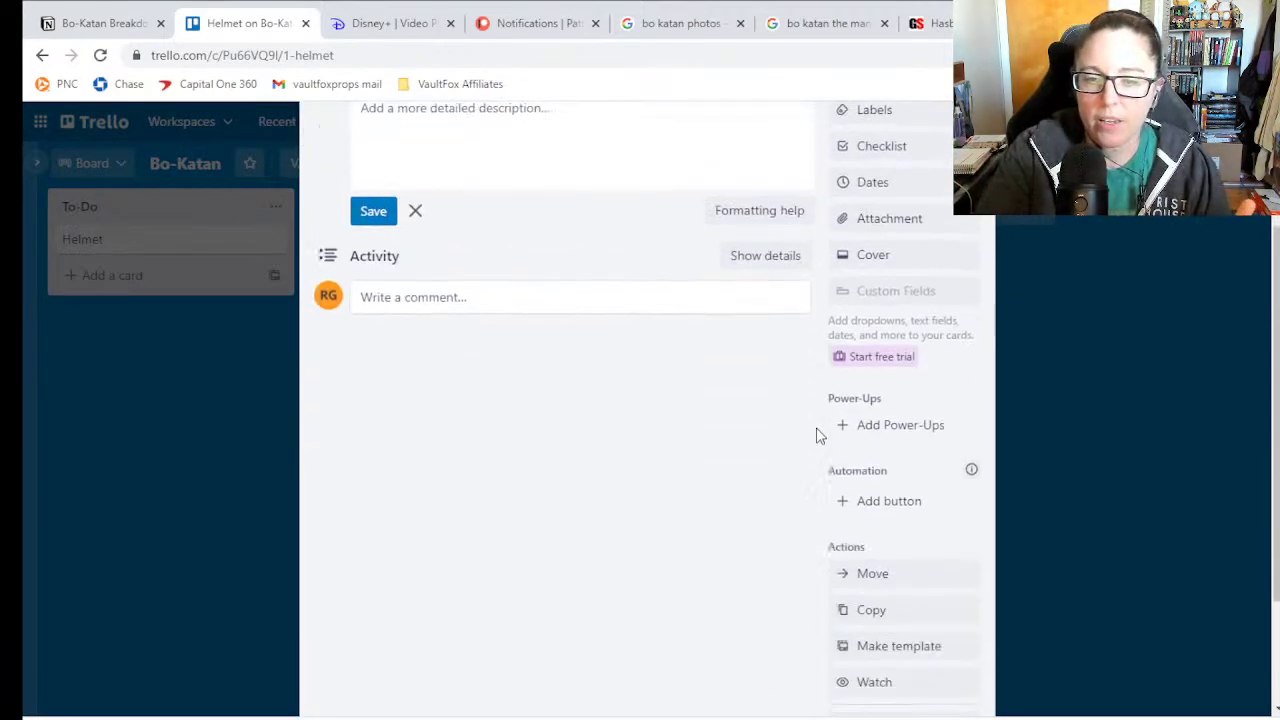
scroll(900, 399, "up", 3)
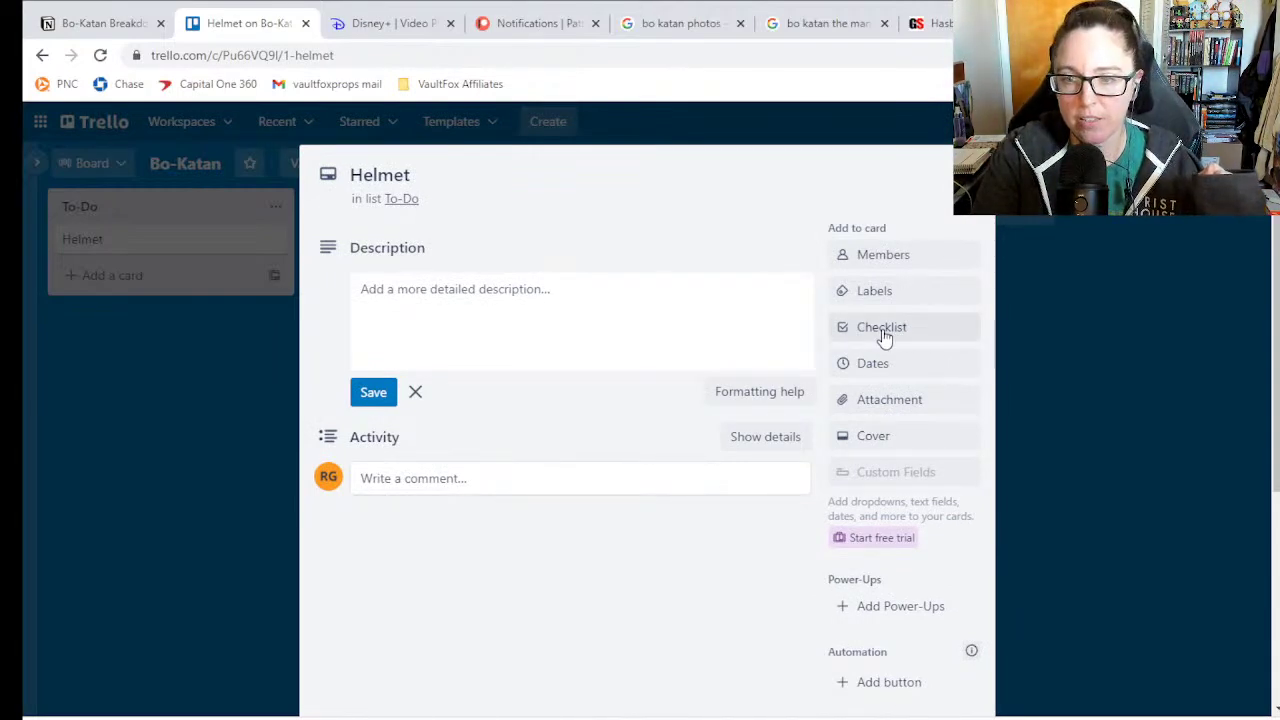
- Add a checklist titled "Paint" to the Helmet card with the test item "jsiss"
left_click(884, 337)
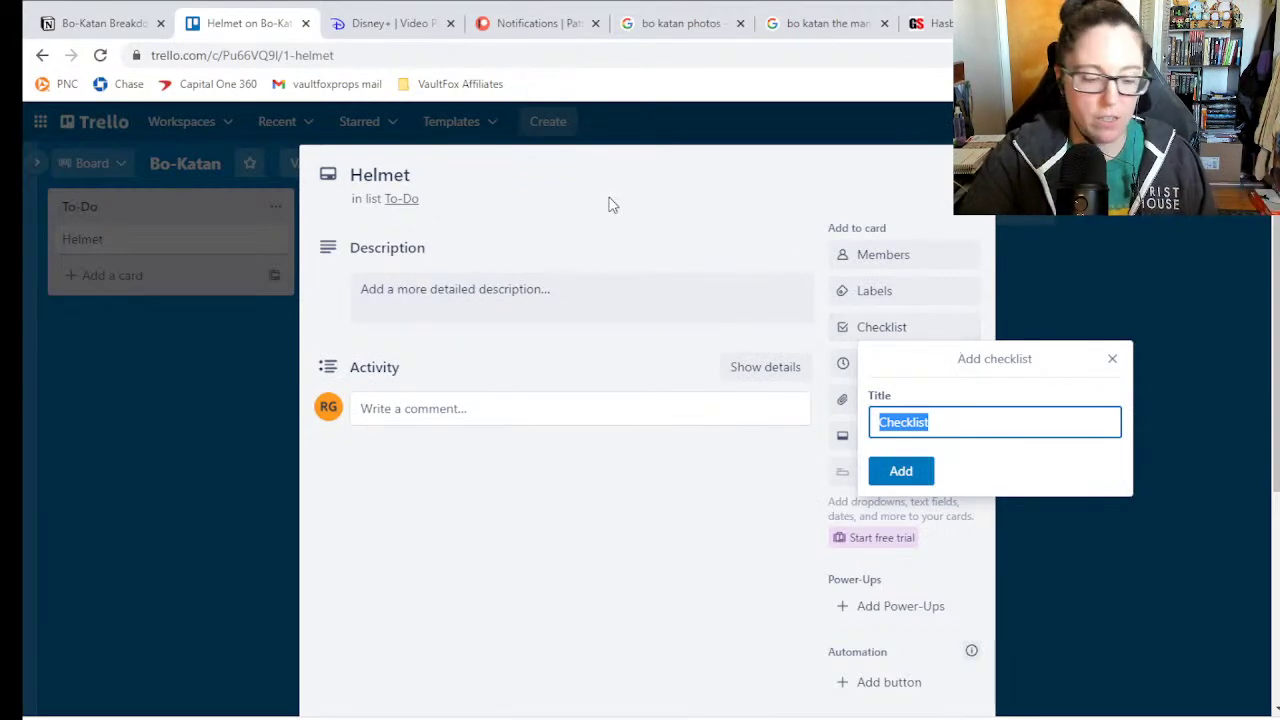
type("F")
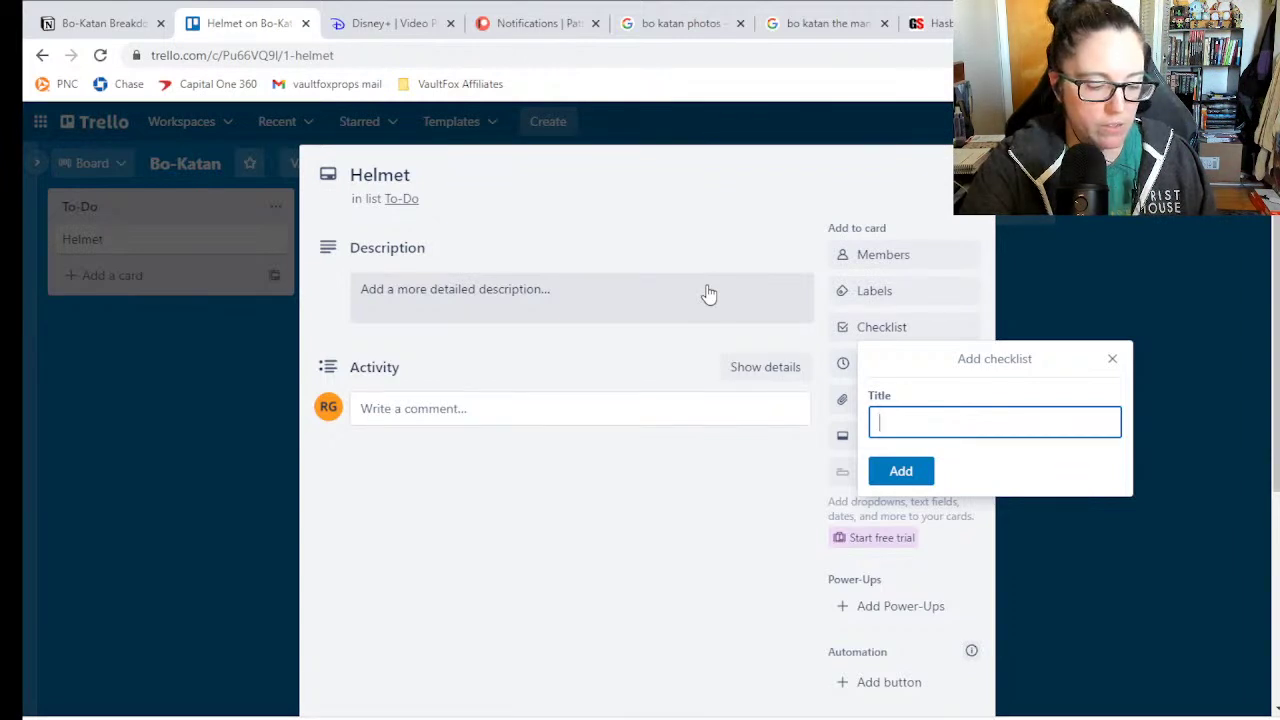
left_click(915, 471)
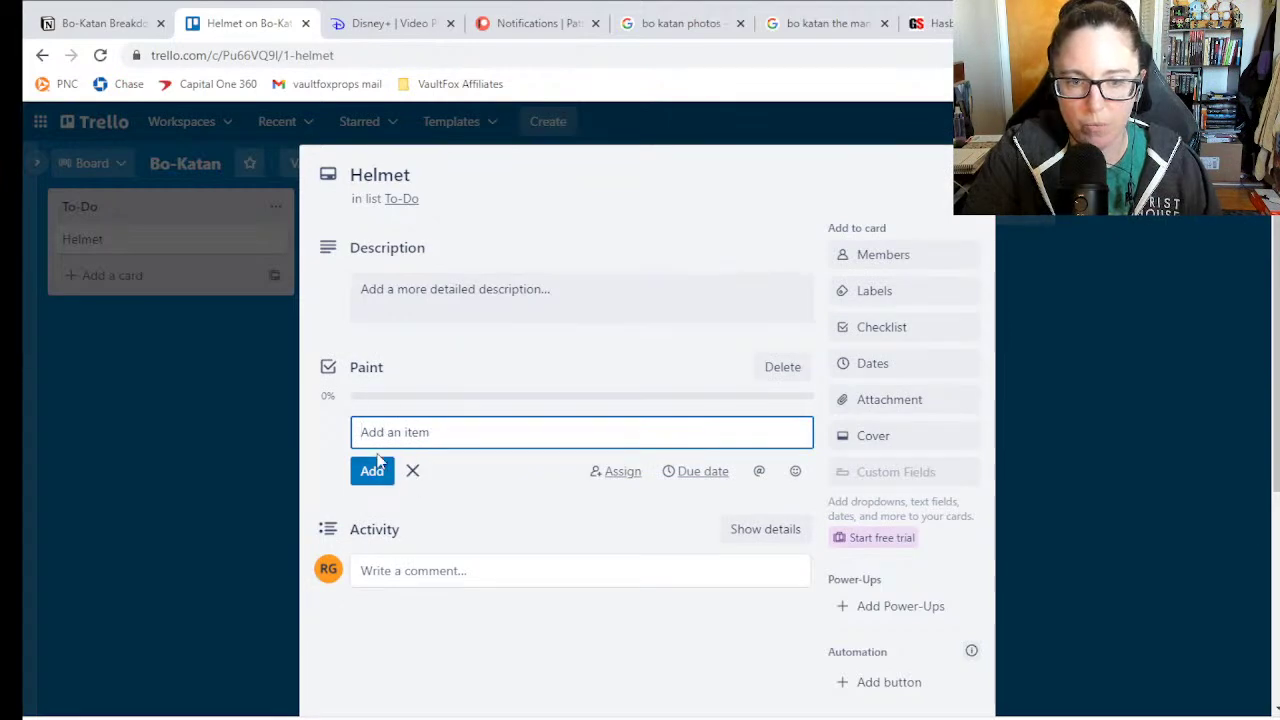
type("jsis")
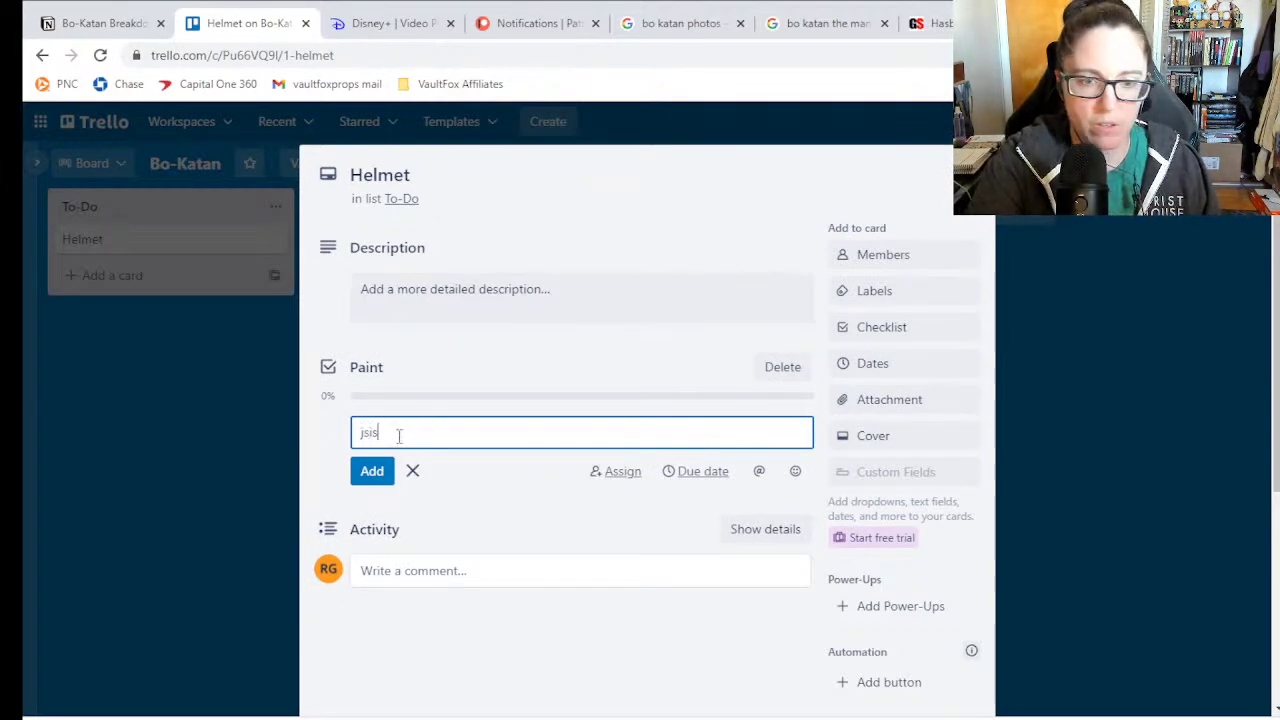
type("s")
left_click(386, 480)
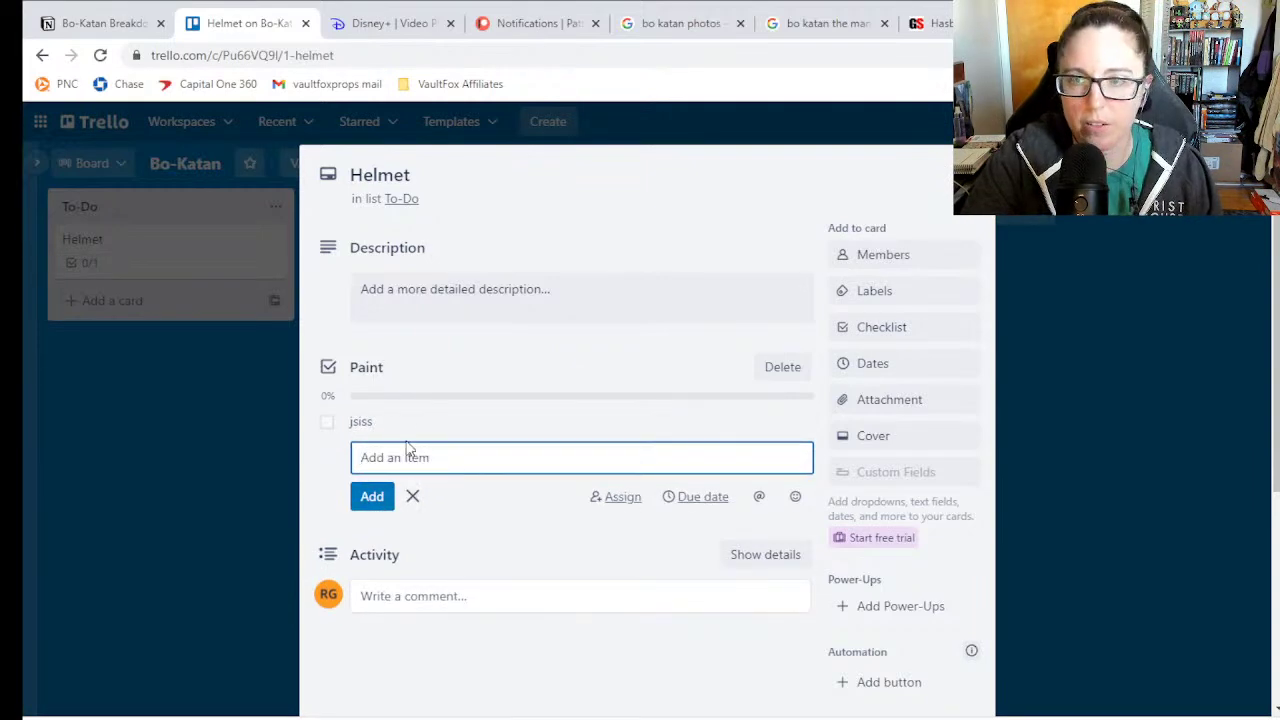
- Delete the "jsiss" item and the whole "Paint" checklist from the Helmet card
left_click(803, 422)
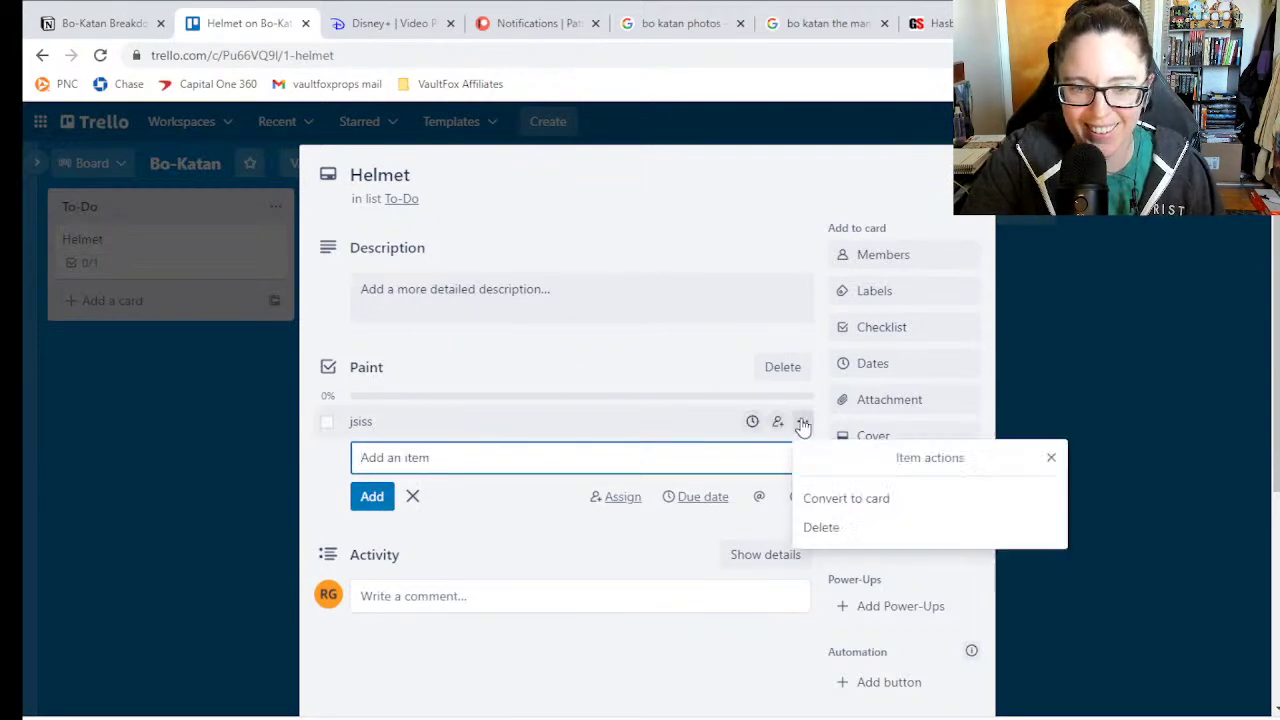
left_click(848, 527)
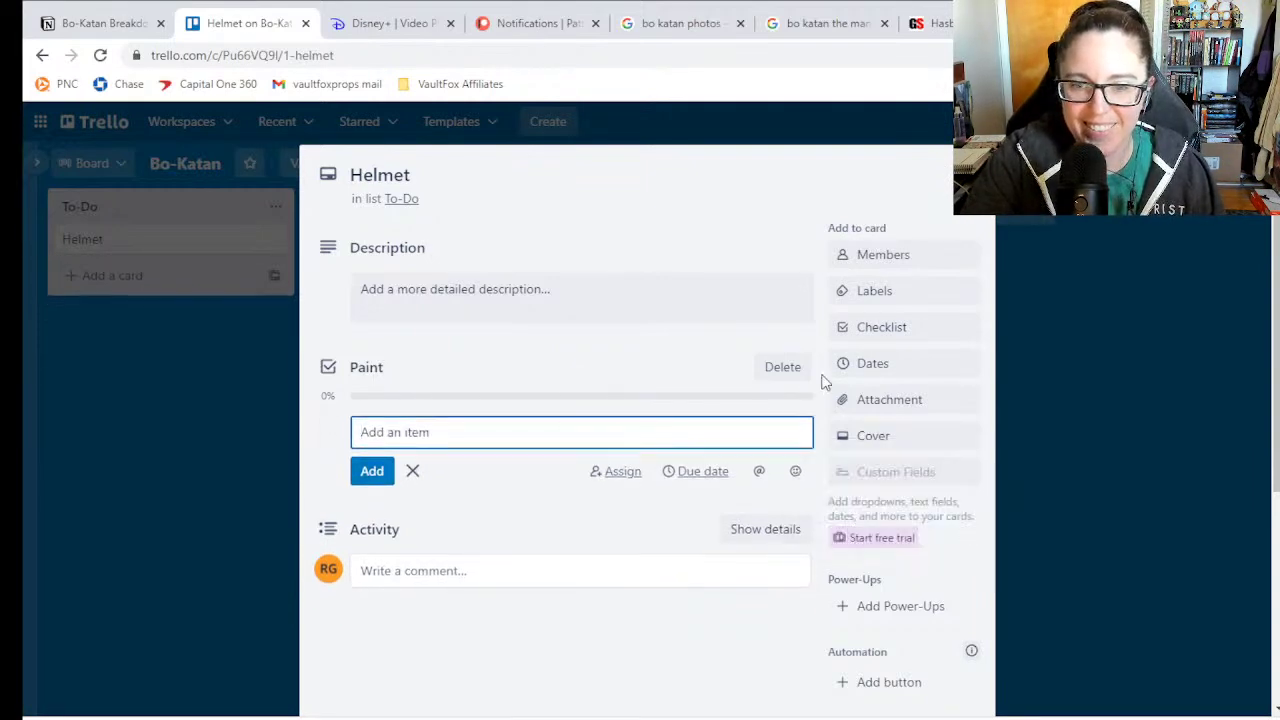
left_click(785, 370)
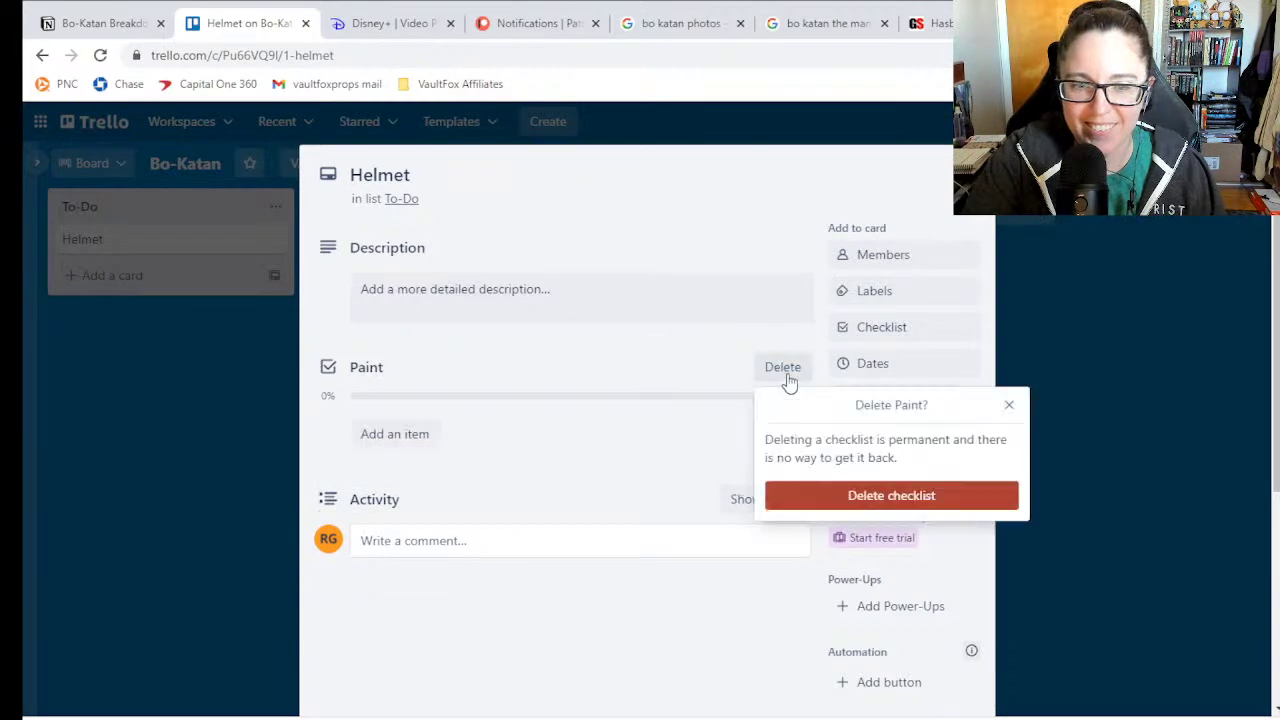
left_click(889, 497)
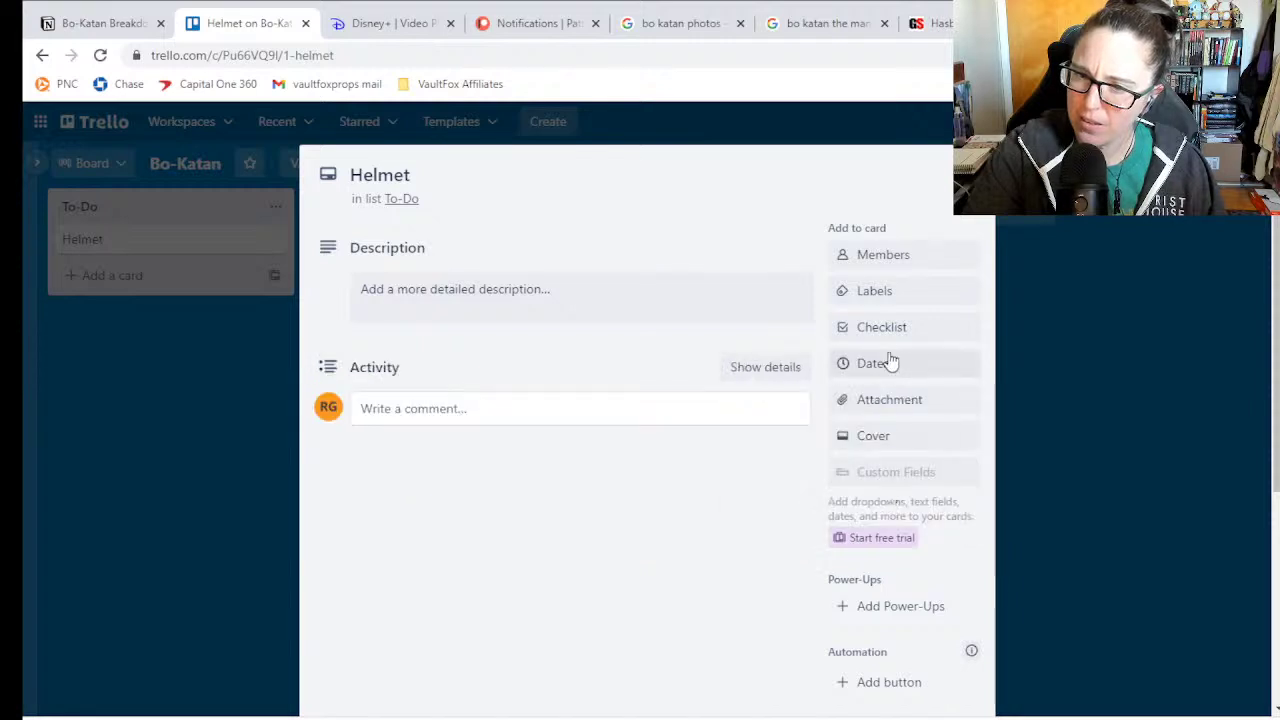
- Start a new checklist on the Helmet card and clear its default title
left_click(893, 341)
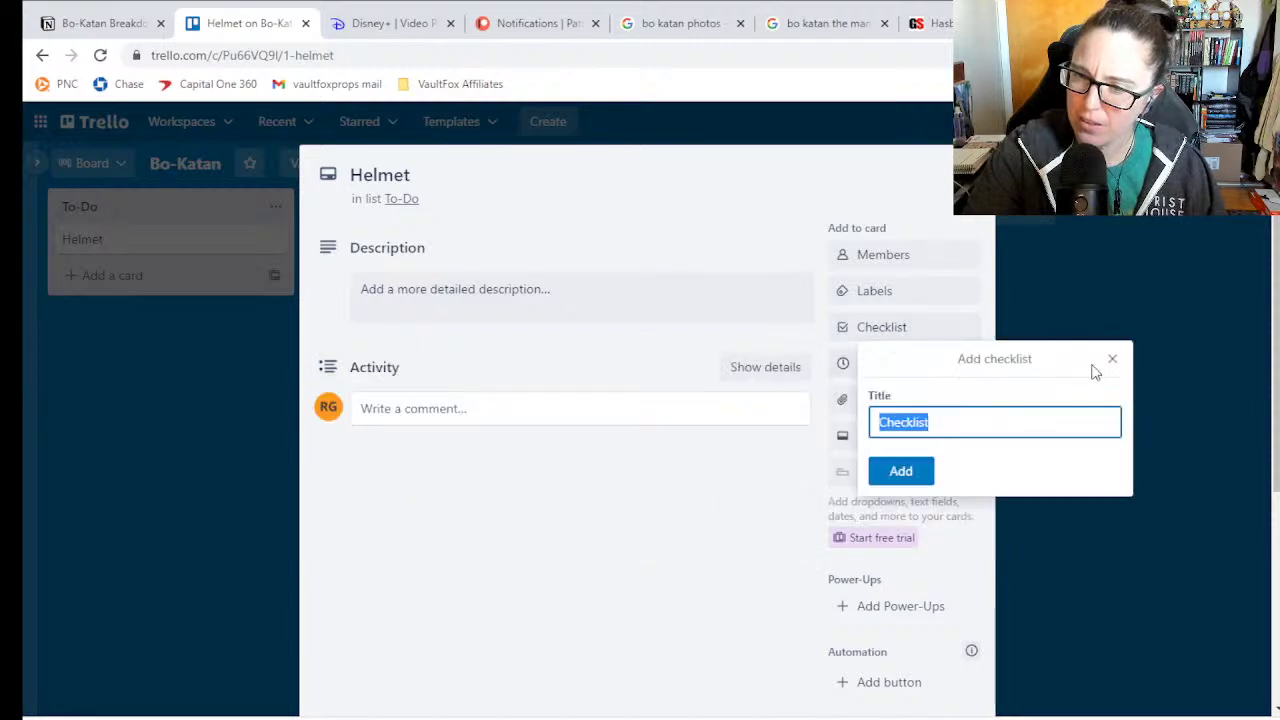
left_click(1109, 360)
left_click(883, 331)
left_click(936, 422)
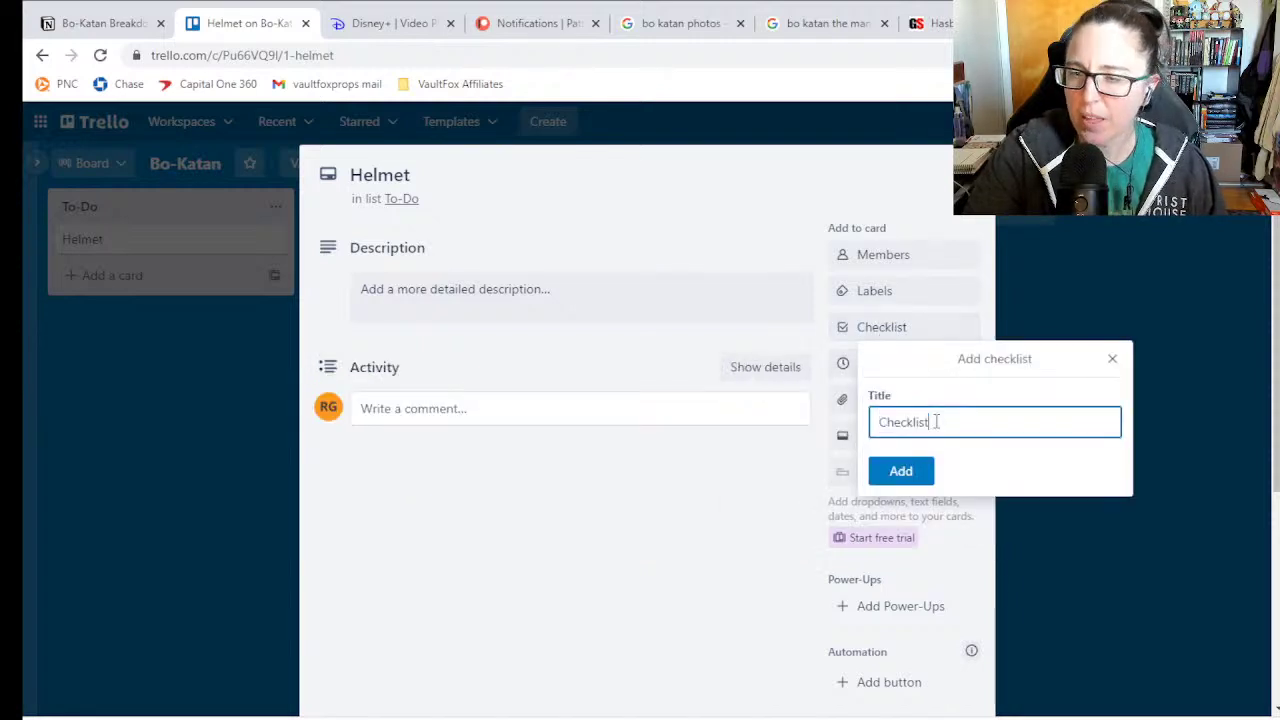
left_click_drag(936, 422, 834, 427)
key("BackSpace")
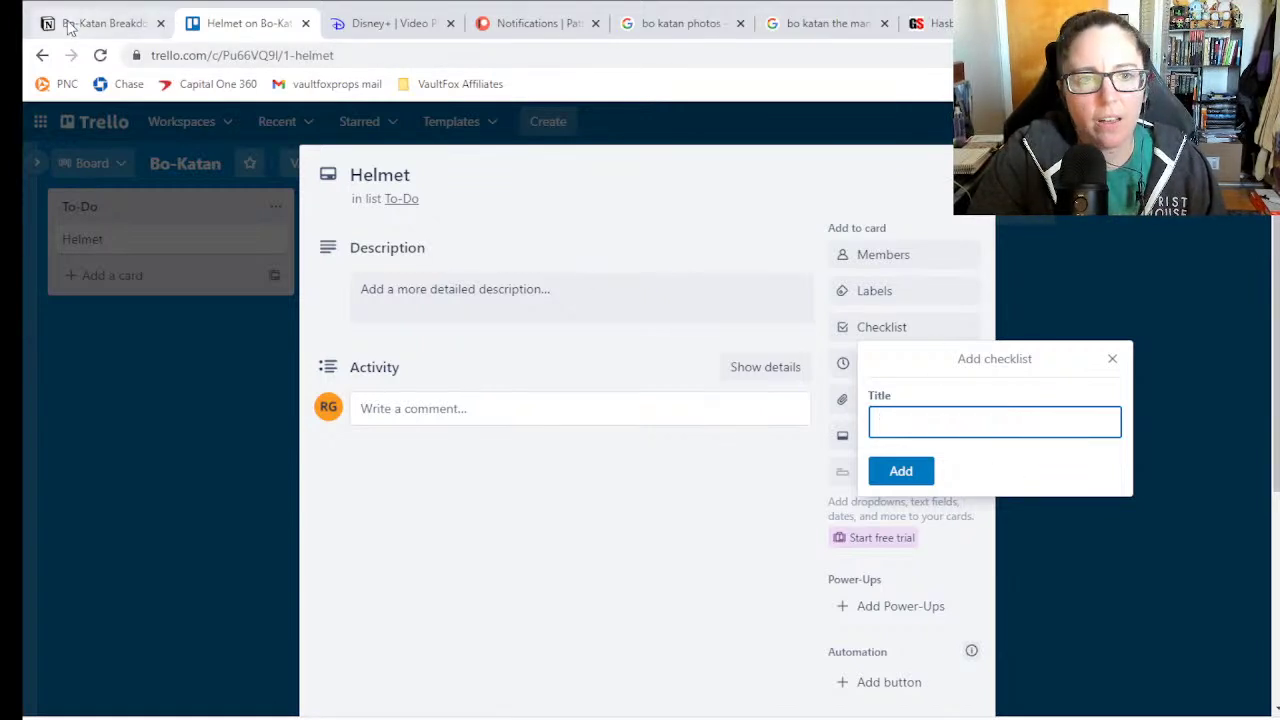
- Switch to Notion and try to copy the whole helmet task list, from "Look up tutorials on YouTube" to "Helmet padding"
left_click(100, 24)
left_click(240, 24)
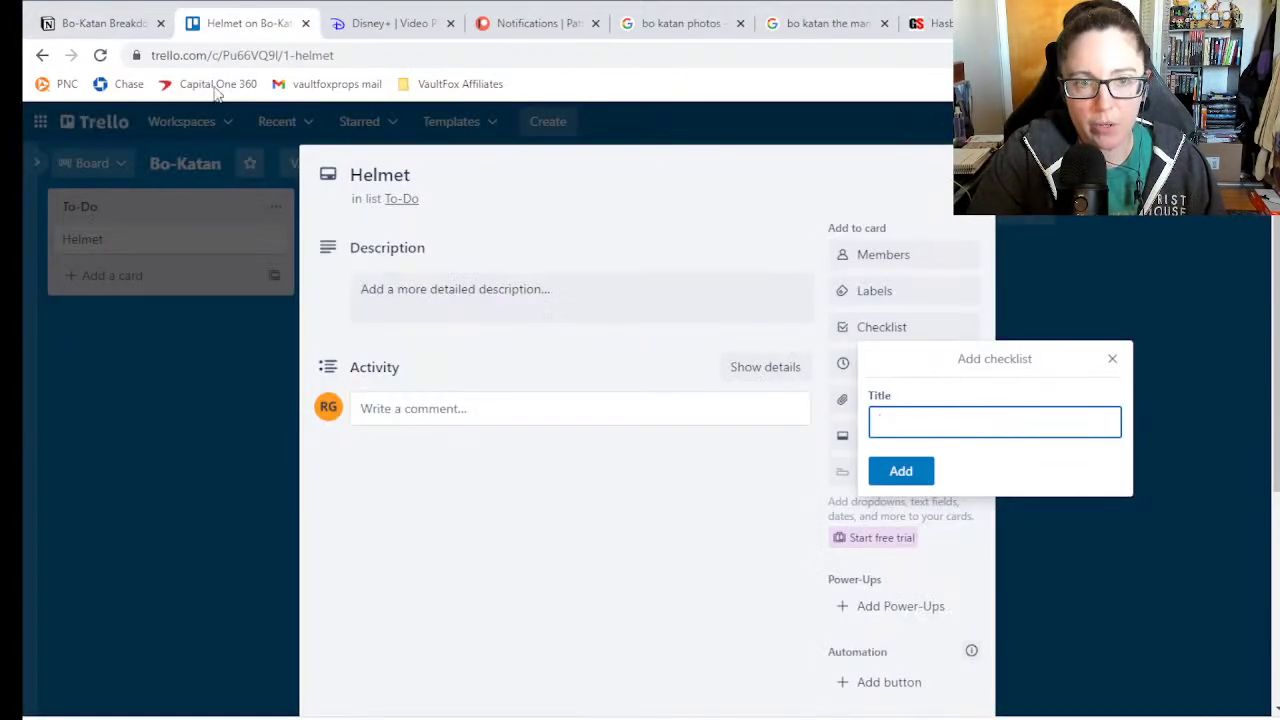
left_click(125, 33)
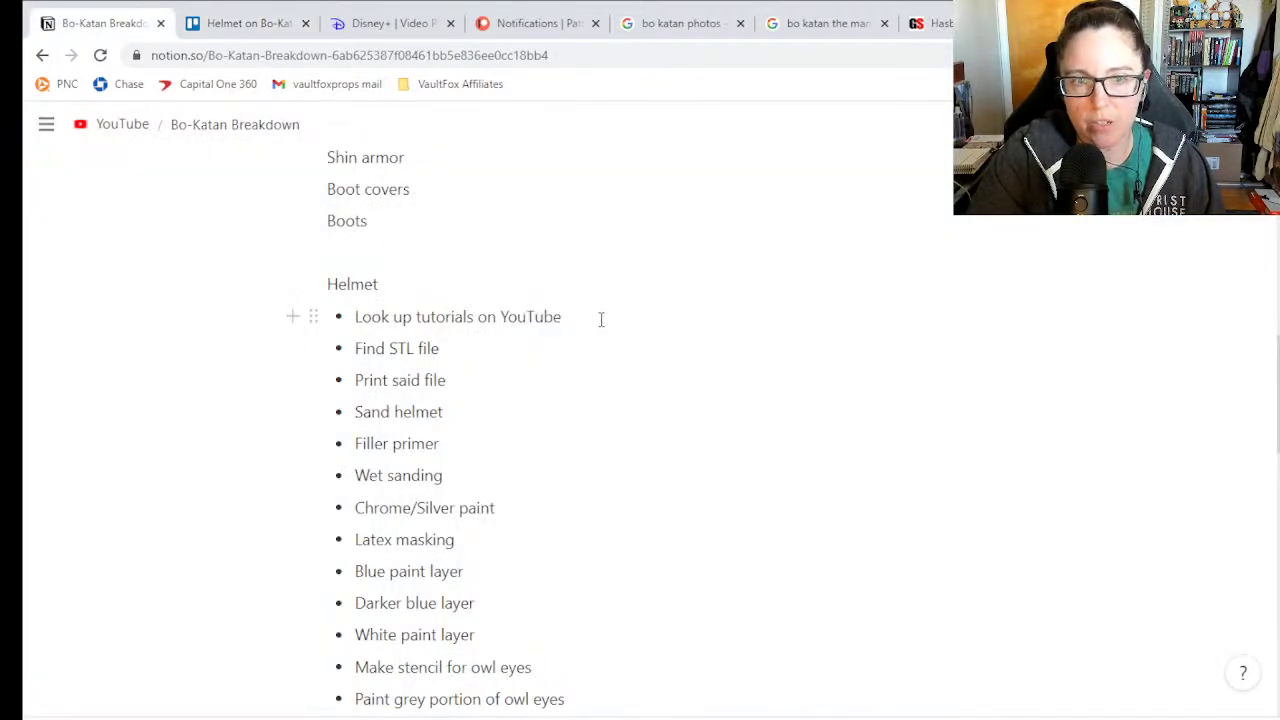
left_click(258, 32)
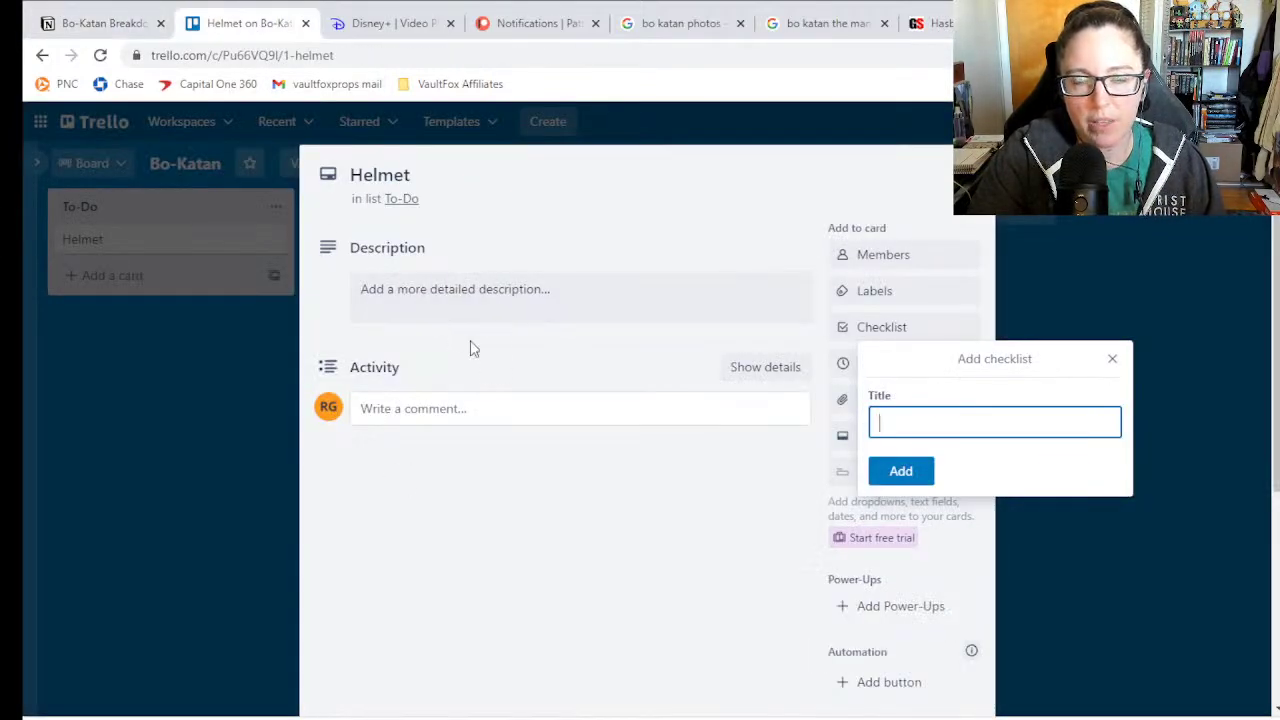
left_click(128, 20)
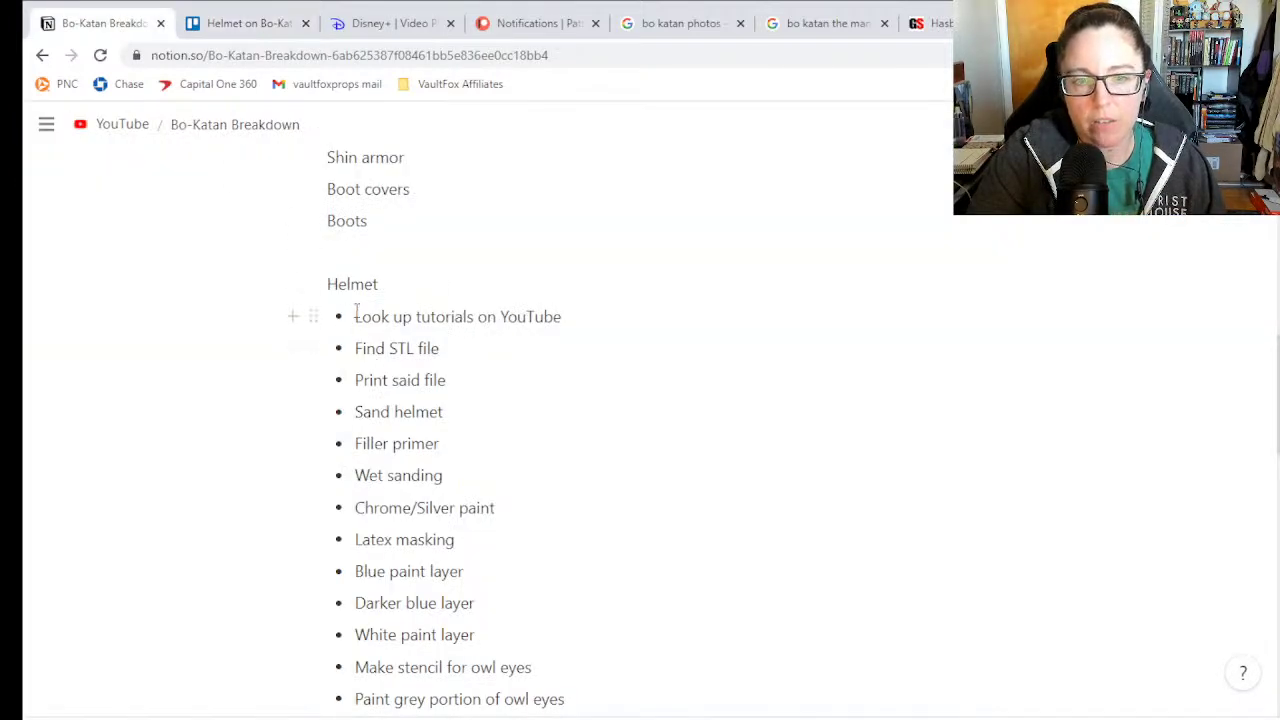
left_click_drag(356, 310, 599, 485)
left_click(352, 358)
scroll(529, 620, "down", 5)
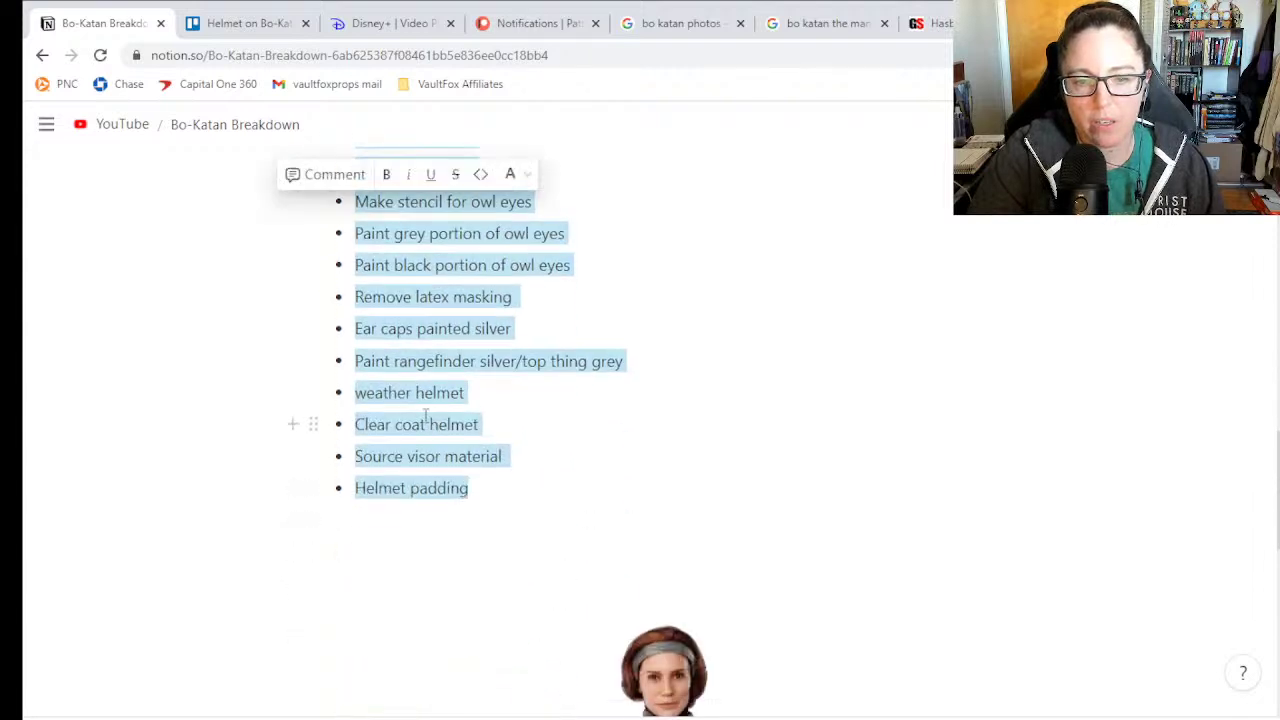
right_click(425, 421)
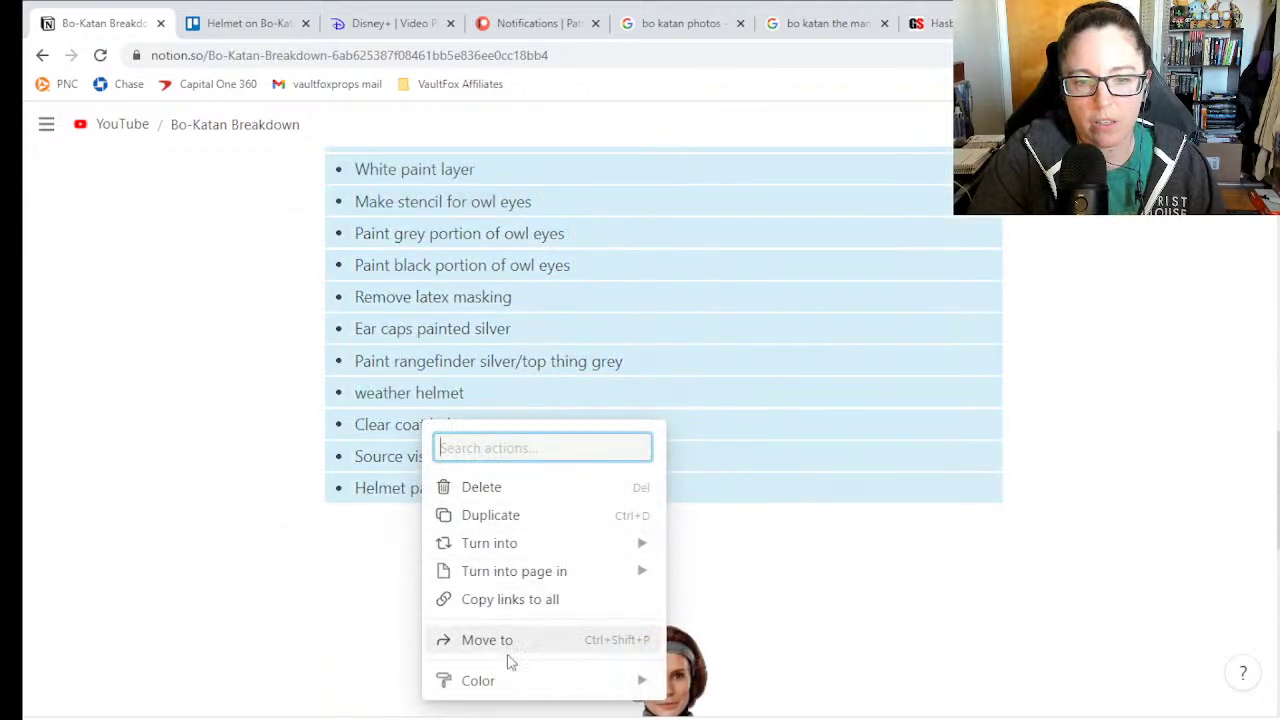
left_click(443, 390)
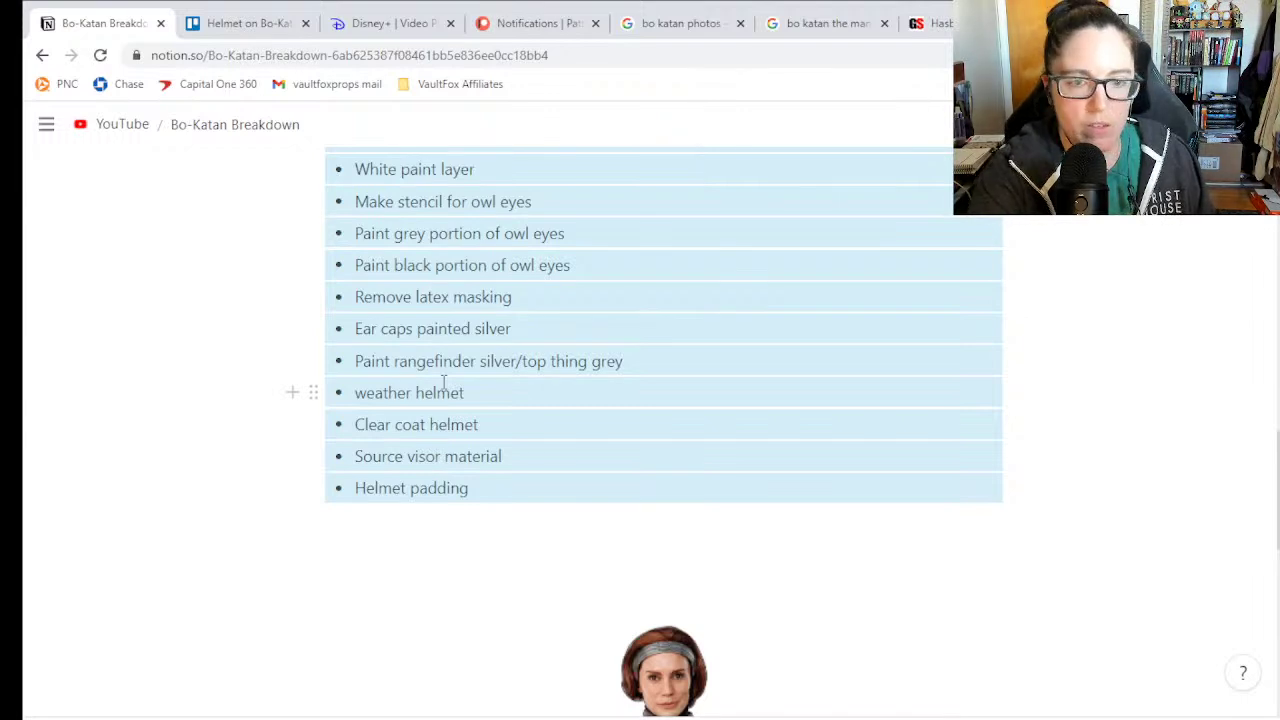
- Switch back to Trello and add the checklist to the Helmet card with the title "Tasks"
left_click(250, 23)
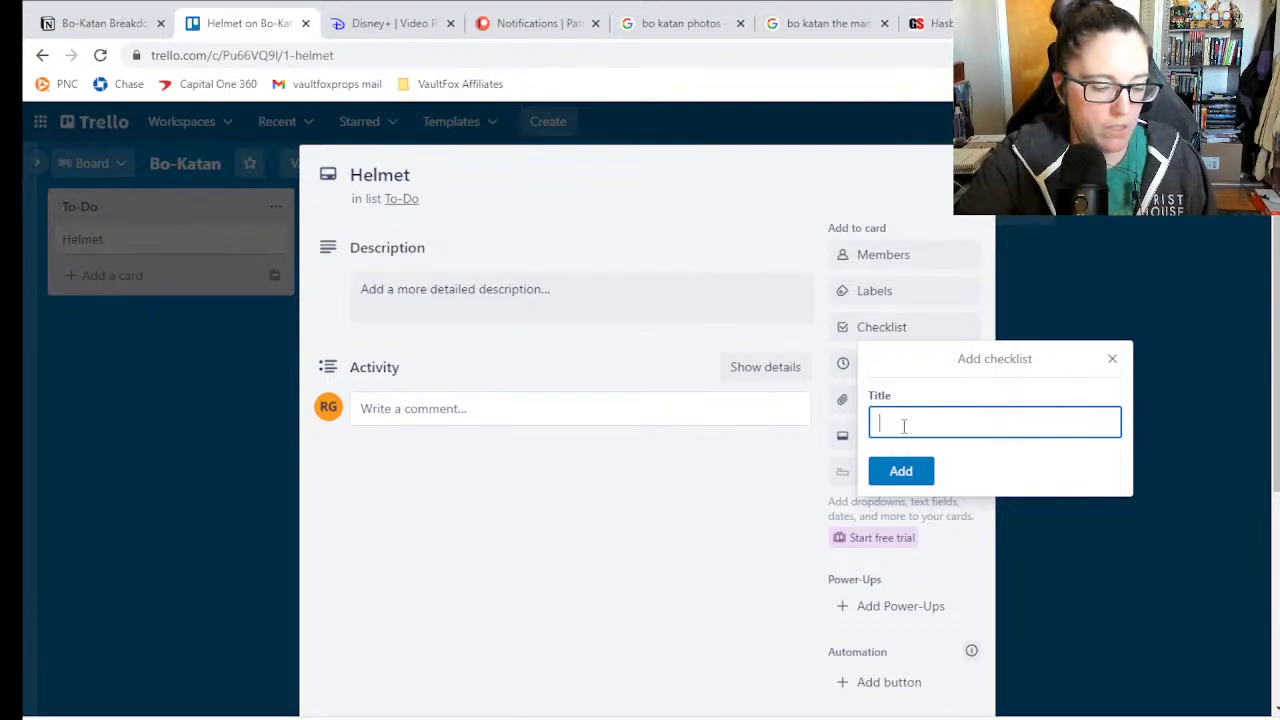
left_click(912, 475)
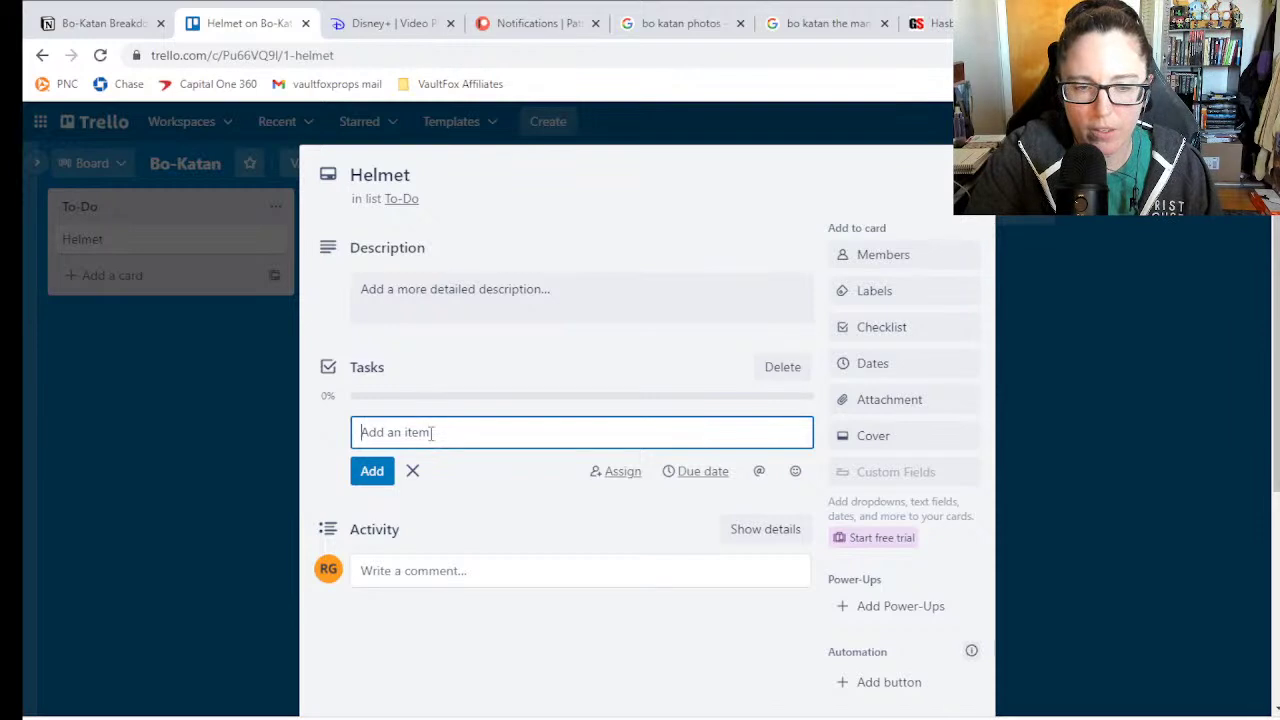
- Try to paste the copied task list into the Tasks checklist as an item, and clear the entry
key("ctrl+v")
key("ctrl+a")
key("BackSpace")
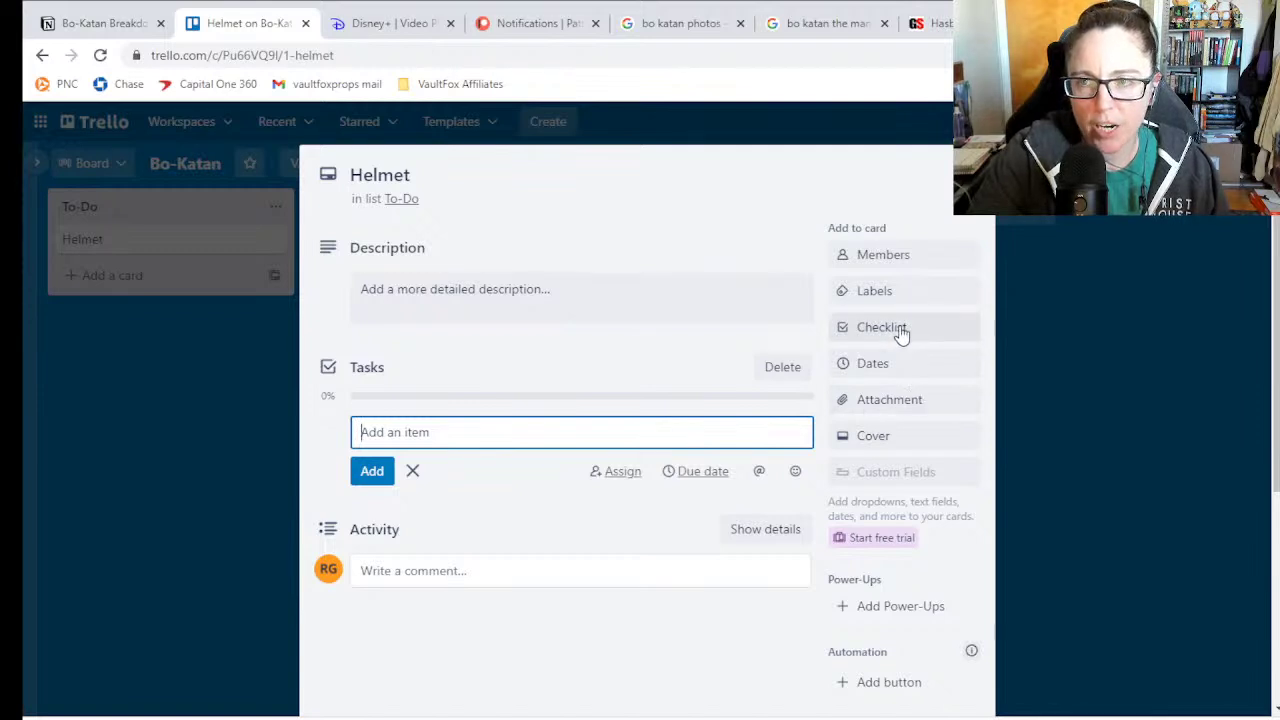
- Copy "Find STL file" from the Notion helmet list and add it as an item in Trello's Tasks checklist
left_click(135, 24)
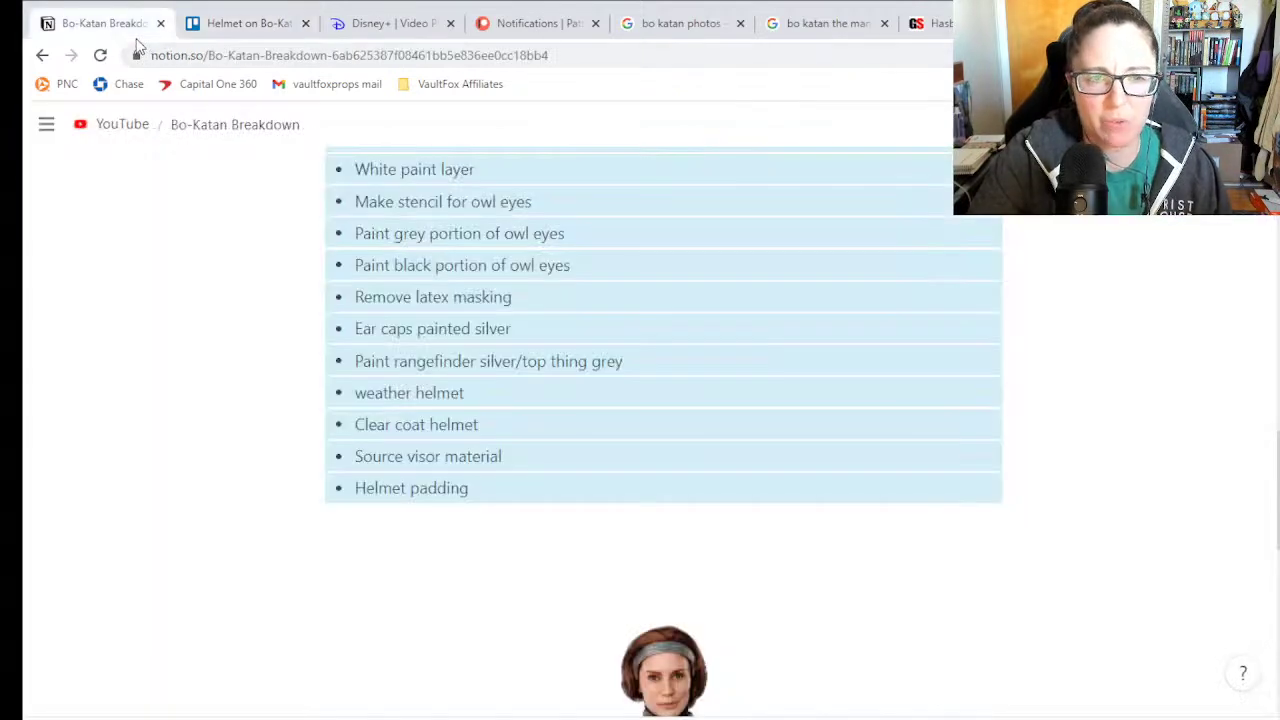
left_click(556, 361)
scroll(555, 326, "up", 2)
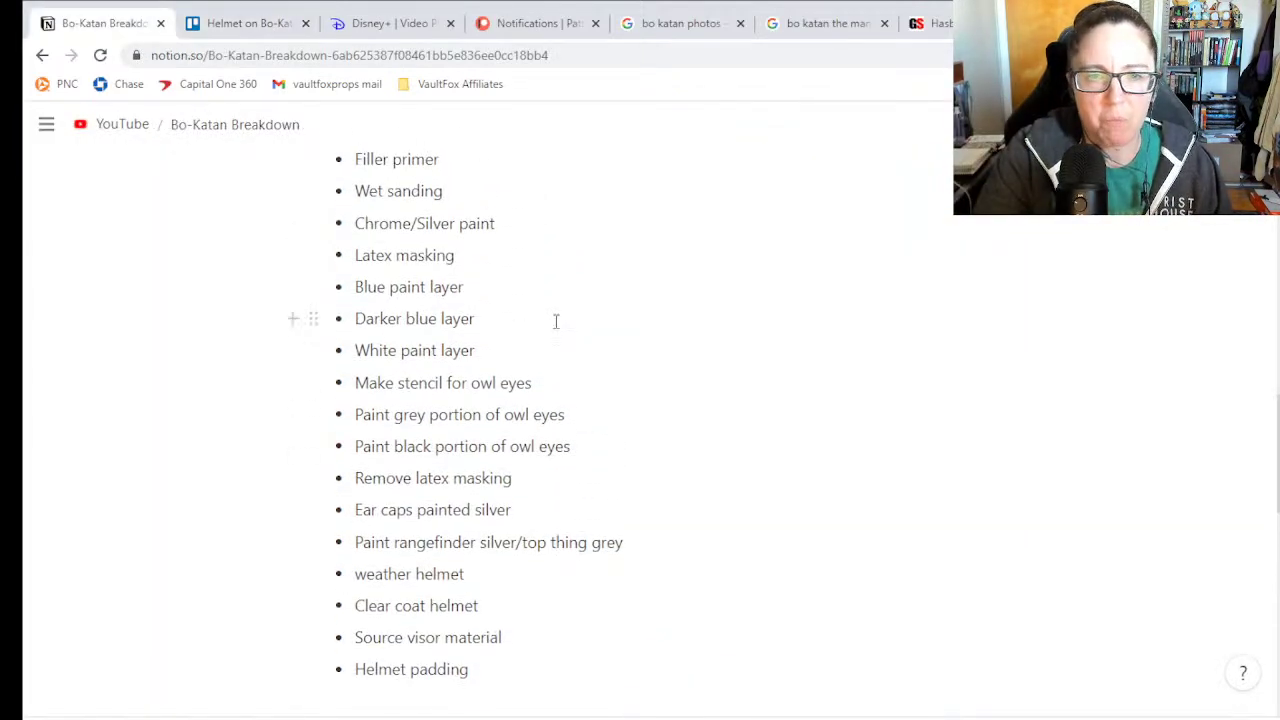
scroll(551, 317, "up", 5)
left_click_drag(478, 335, 375, 333)
key("ctrl+c")
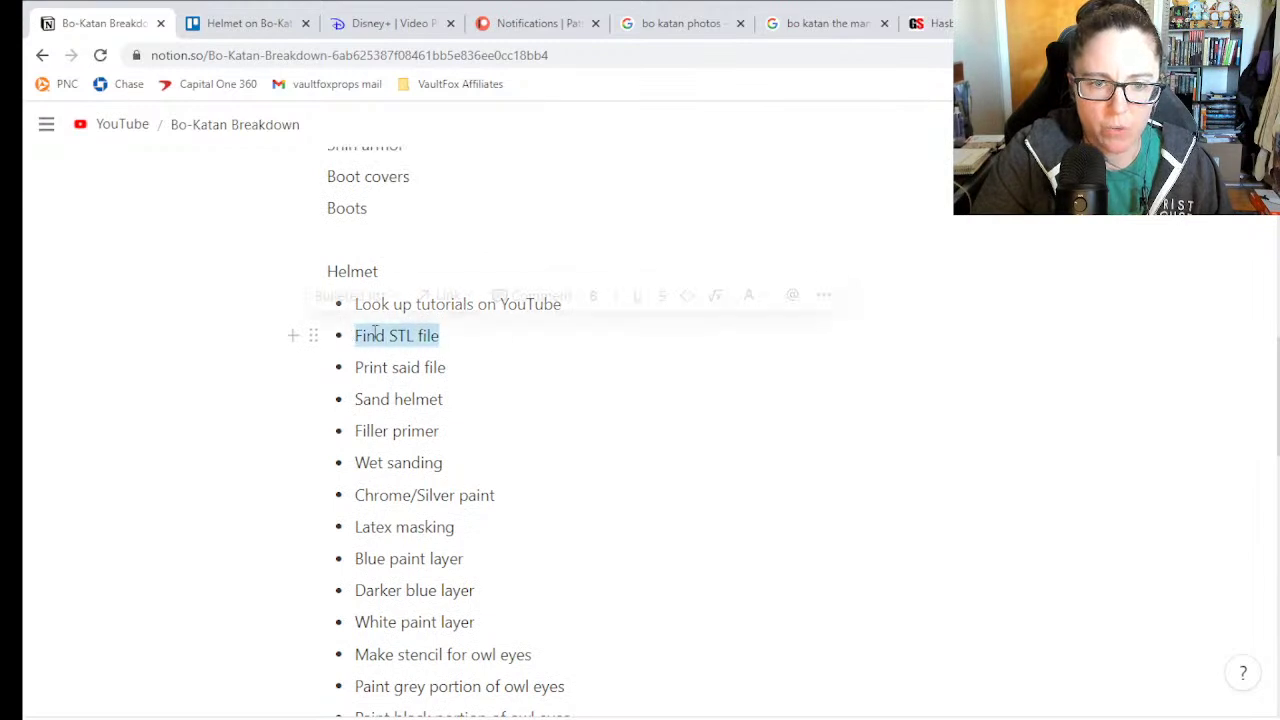
left_click(231, 26)
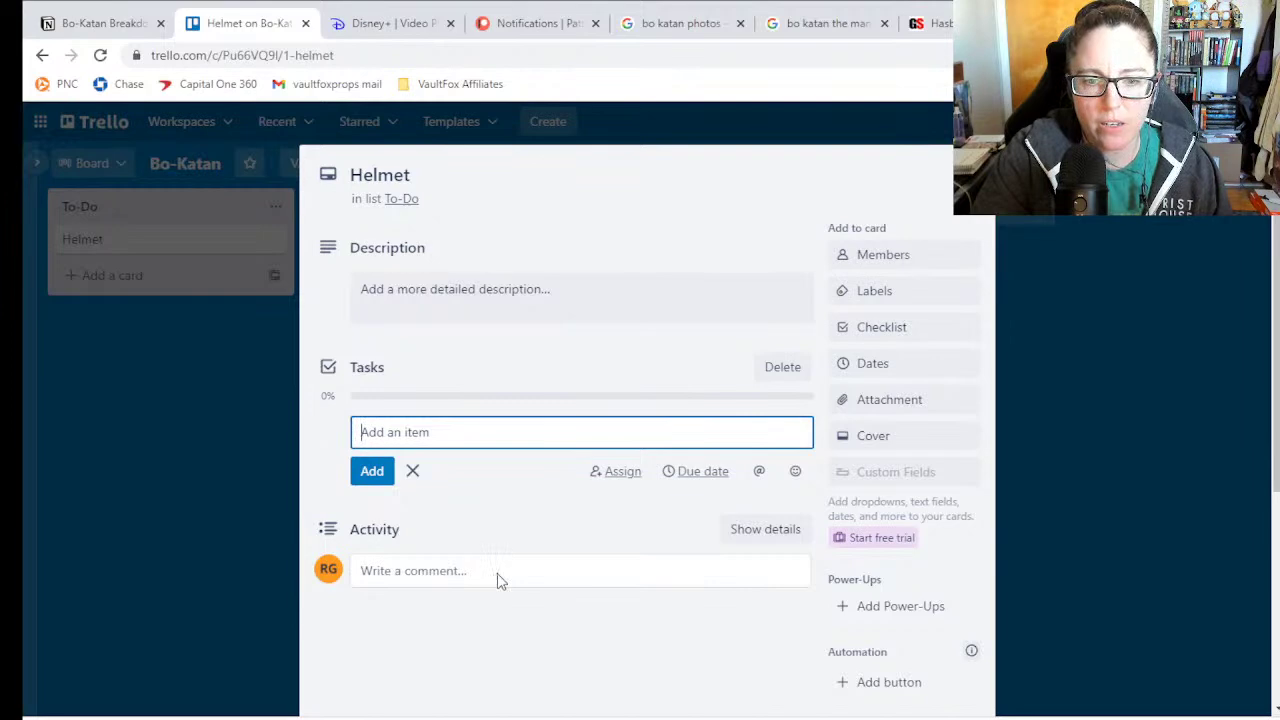
key("ctrl+v")
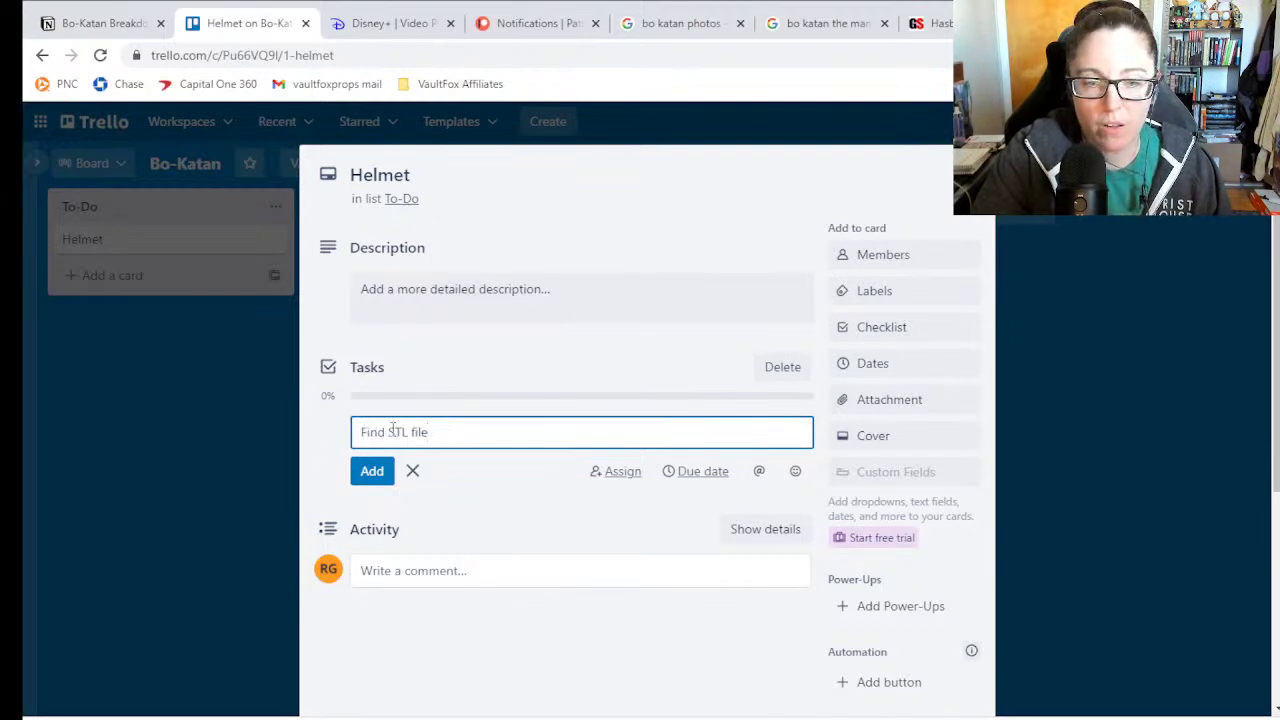
left_click(388, 471)
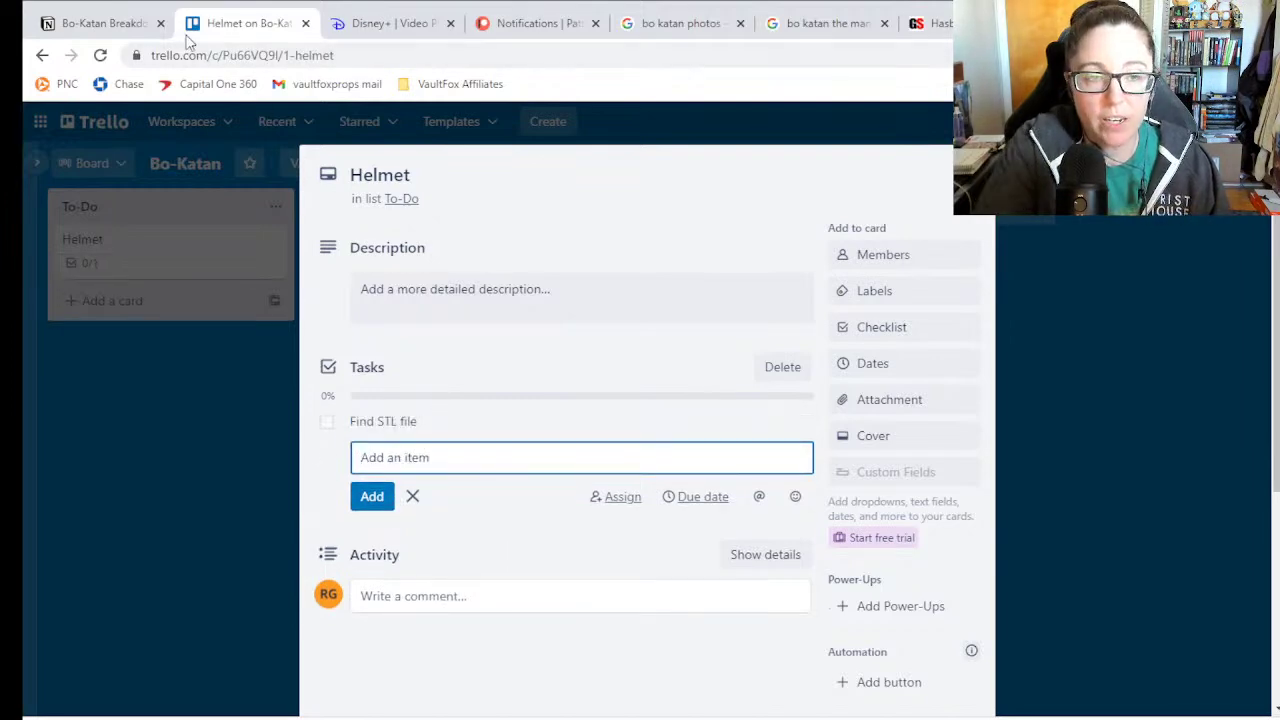
- Copy "Print said file" from the Notion helmet list and add it as an item in Trello's Tasks checklist
left_click(100, 23)
left_click(240, 23)
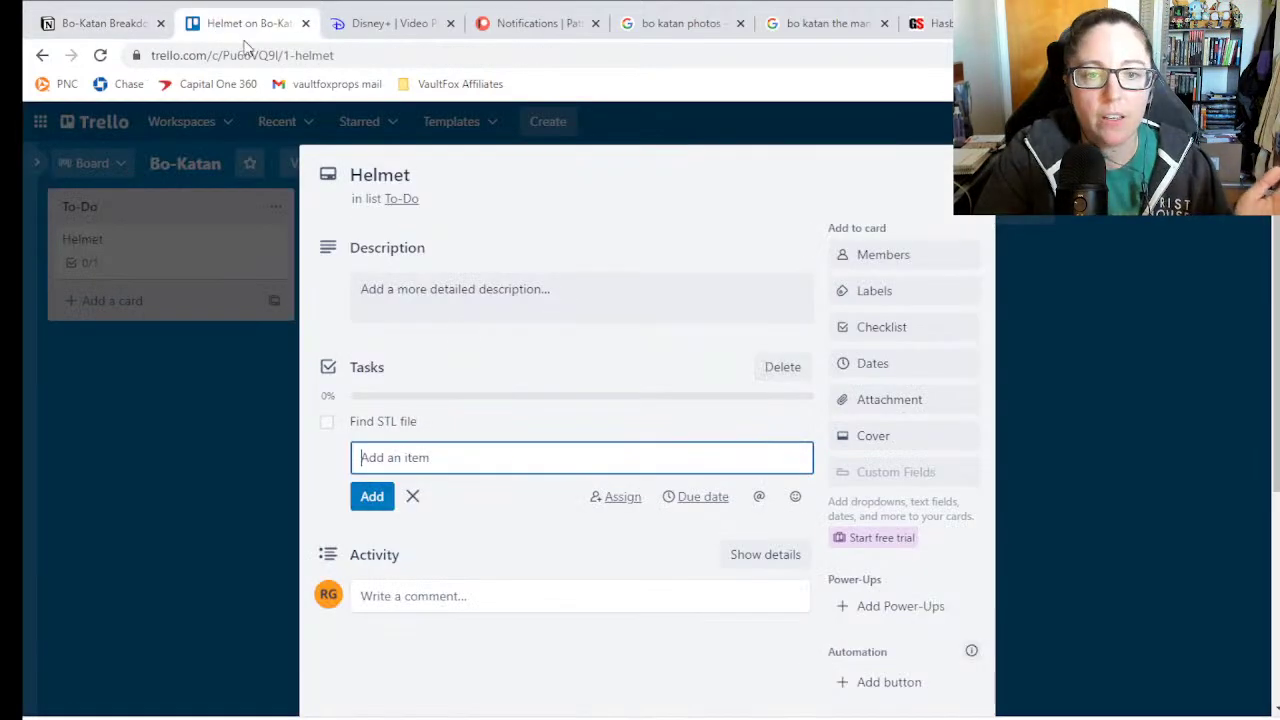
left_click(60, 18)
left_click_drag(463, 367, 362, 367)
key("ctrl+c")
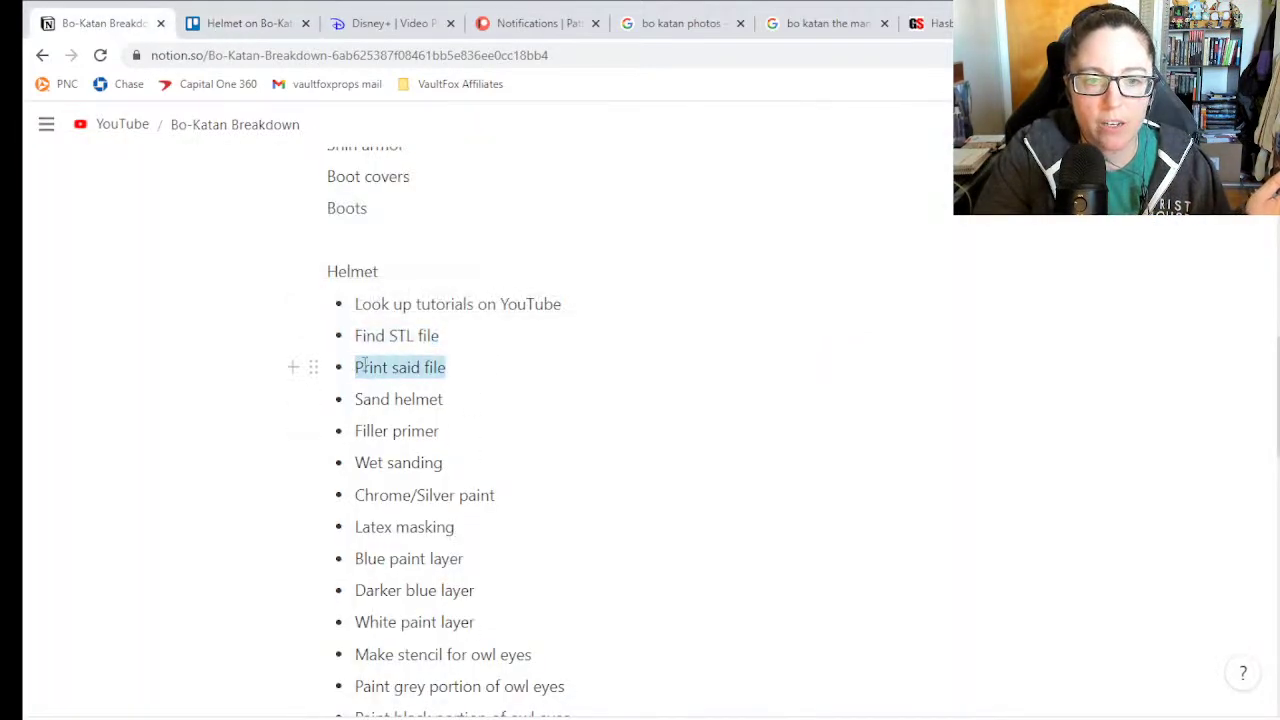
left_click(240, 26)
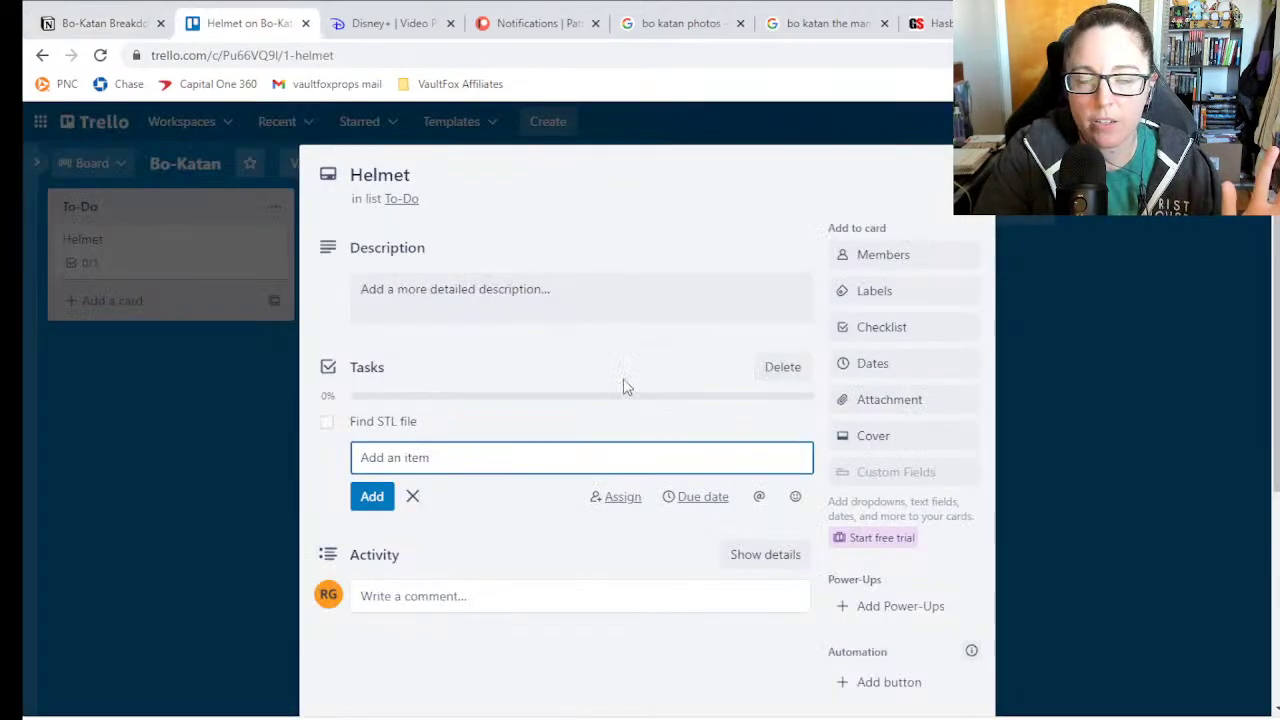
key("ctrl+v")
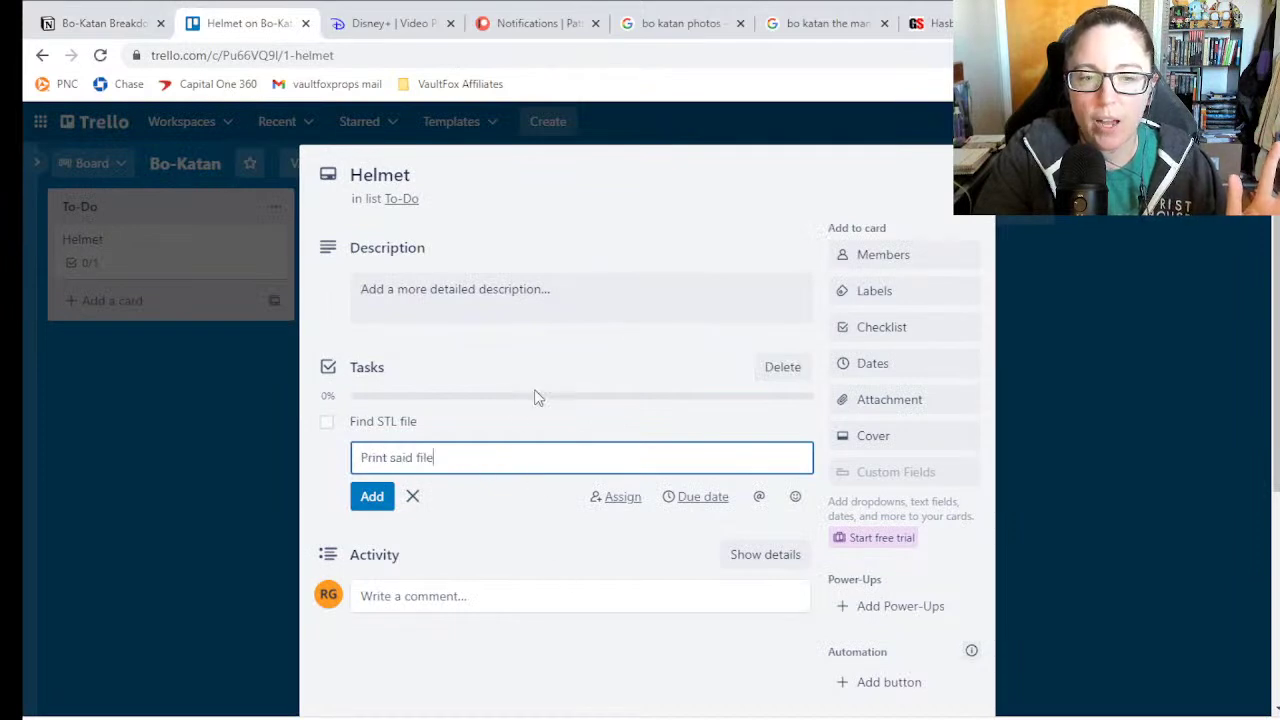
left_click(374, 498)
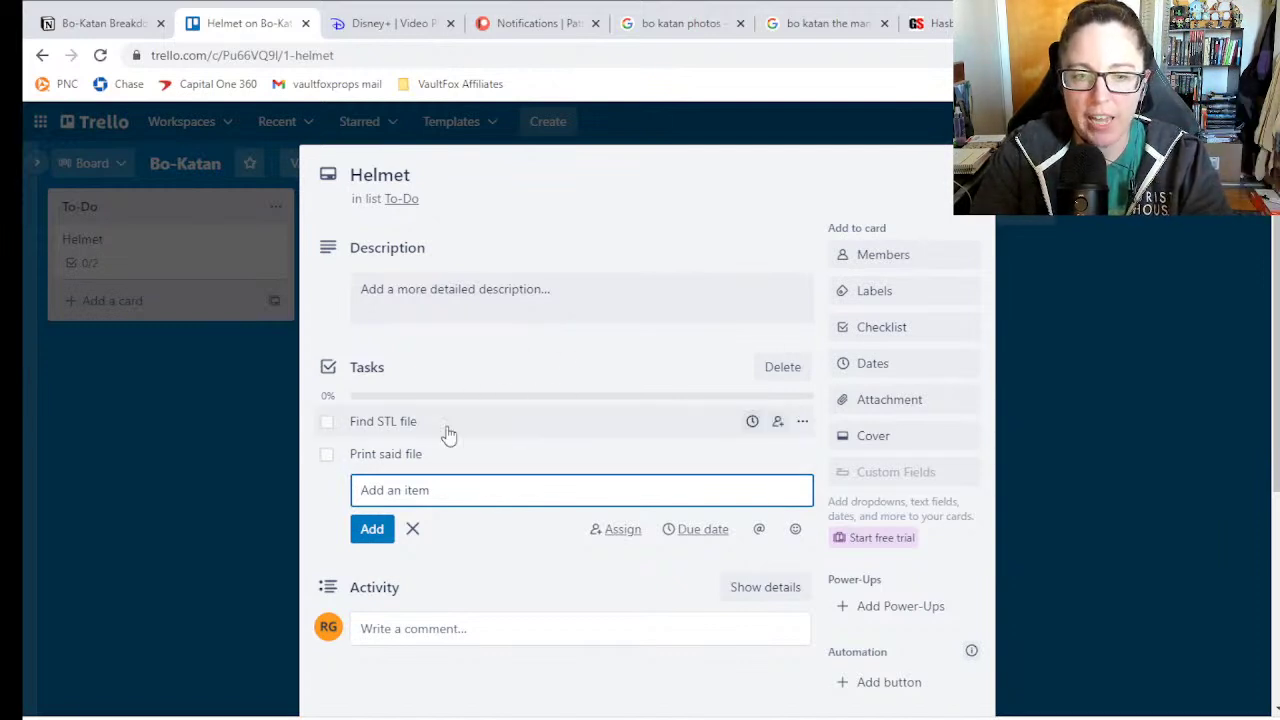
- Look over the Helmet card with its Tasks checklist and close the card
scroll(455, 428, "down", 2)
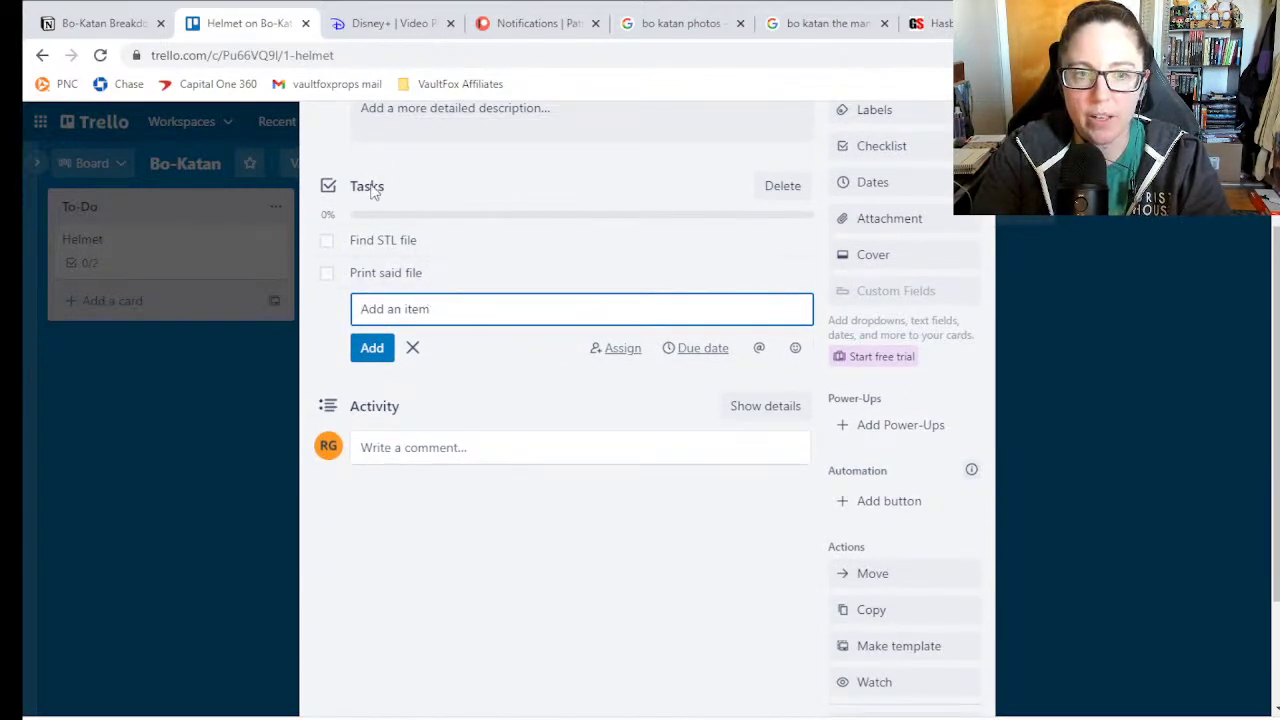
scroll(503, 266, "up", 2)
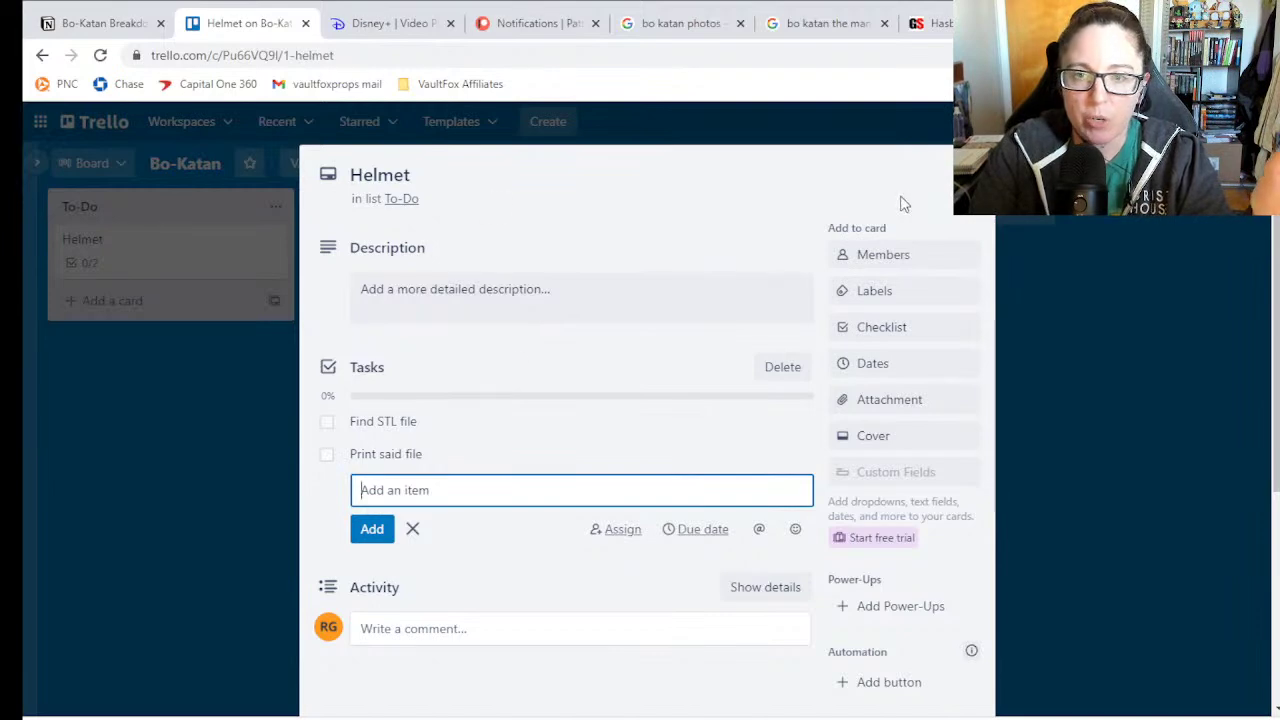
left_click(975, 165)
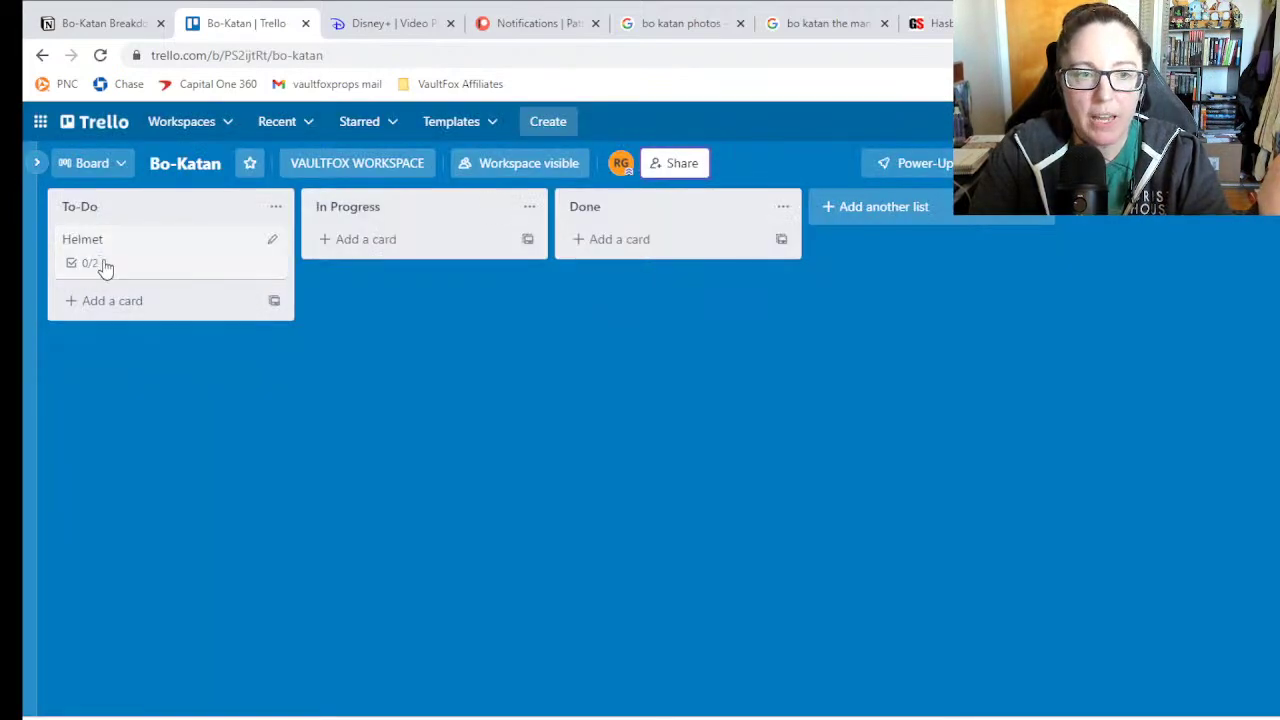
- Start a new card in the To-Do list and check the "Chrome/Silver paint" and "Latex masking" tasks in Notion
left_click(107, 301)
left_click(122, 25)
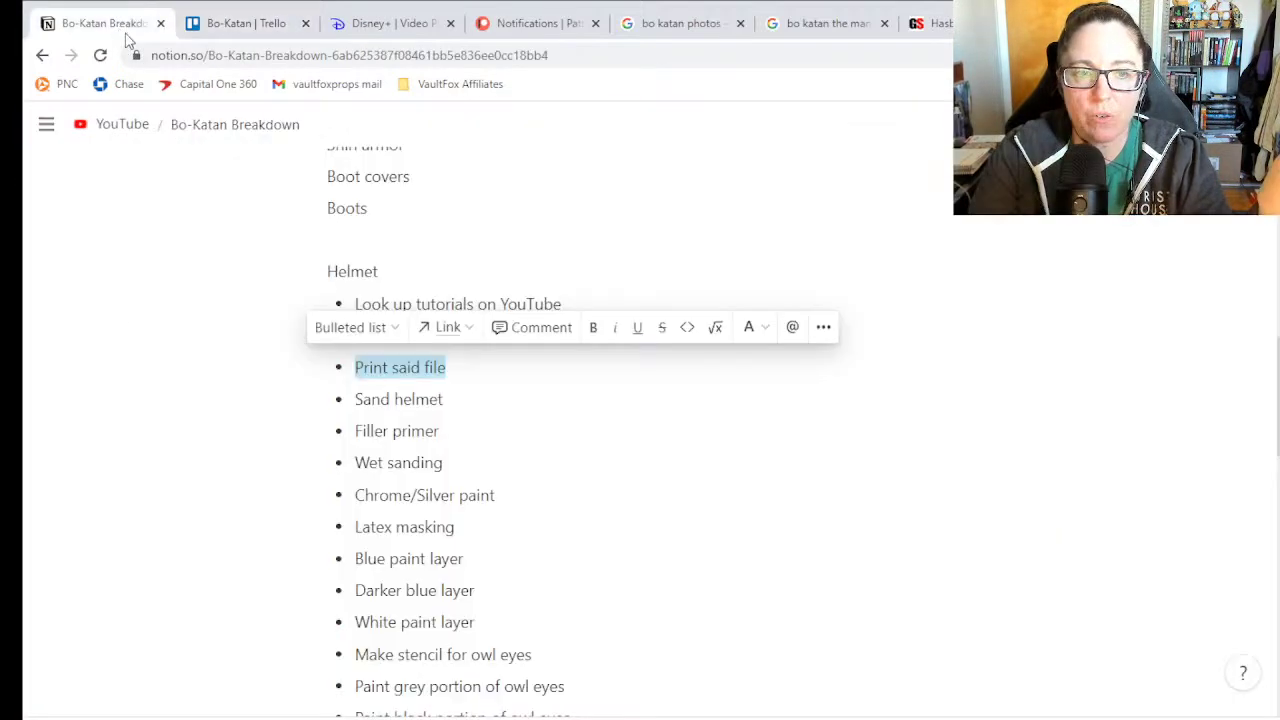
mouse_move(457, 526)
left_mouse_down()
mouse_move(374, 503)
mouse_move(390, 507)
left_mouse_up()
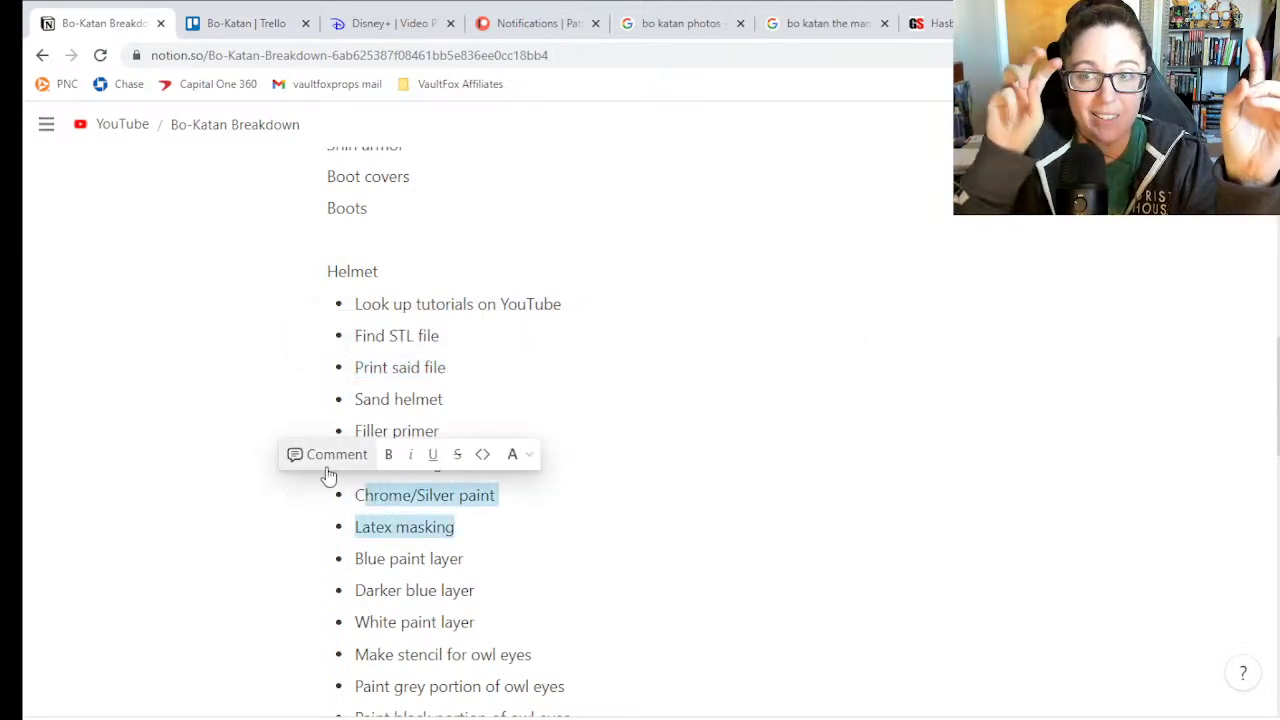
left_click(236, 24)
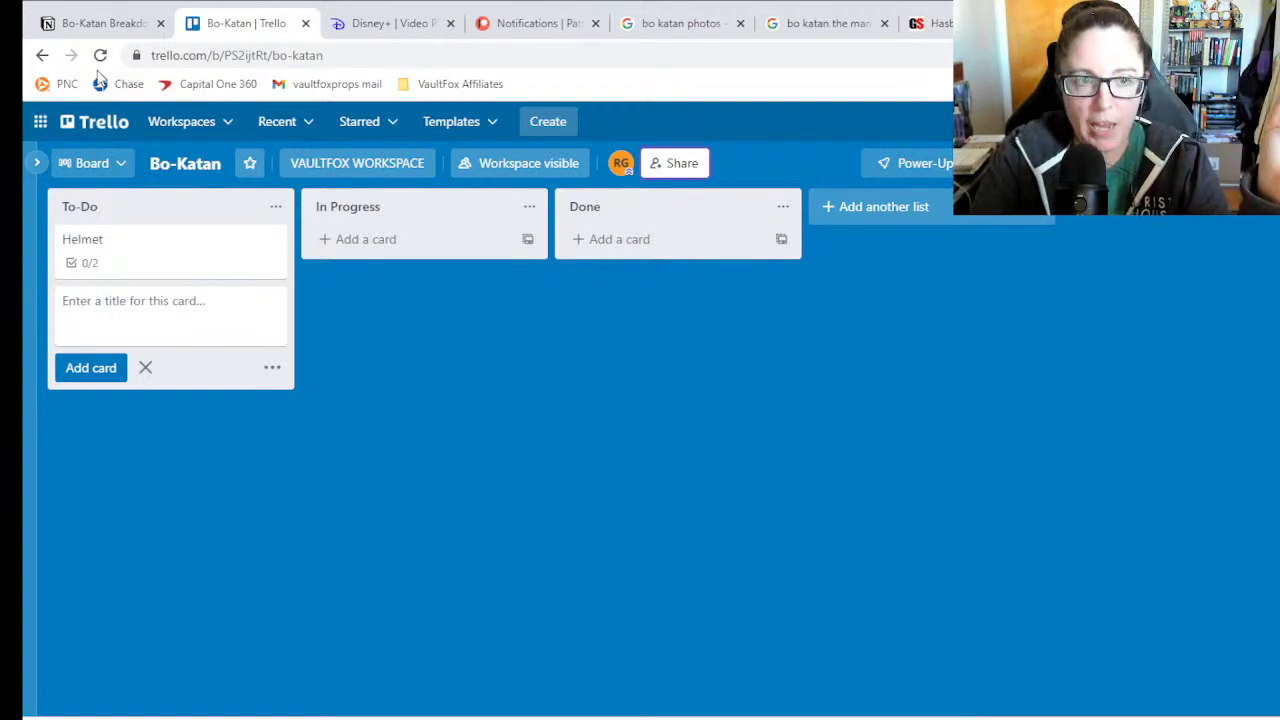
- Leave the Bo-Katan board and open the Liara T'Soni board from the Trello home page
left_click(42, 56)
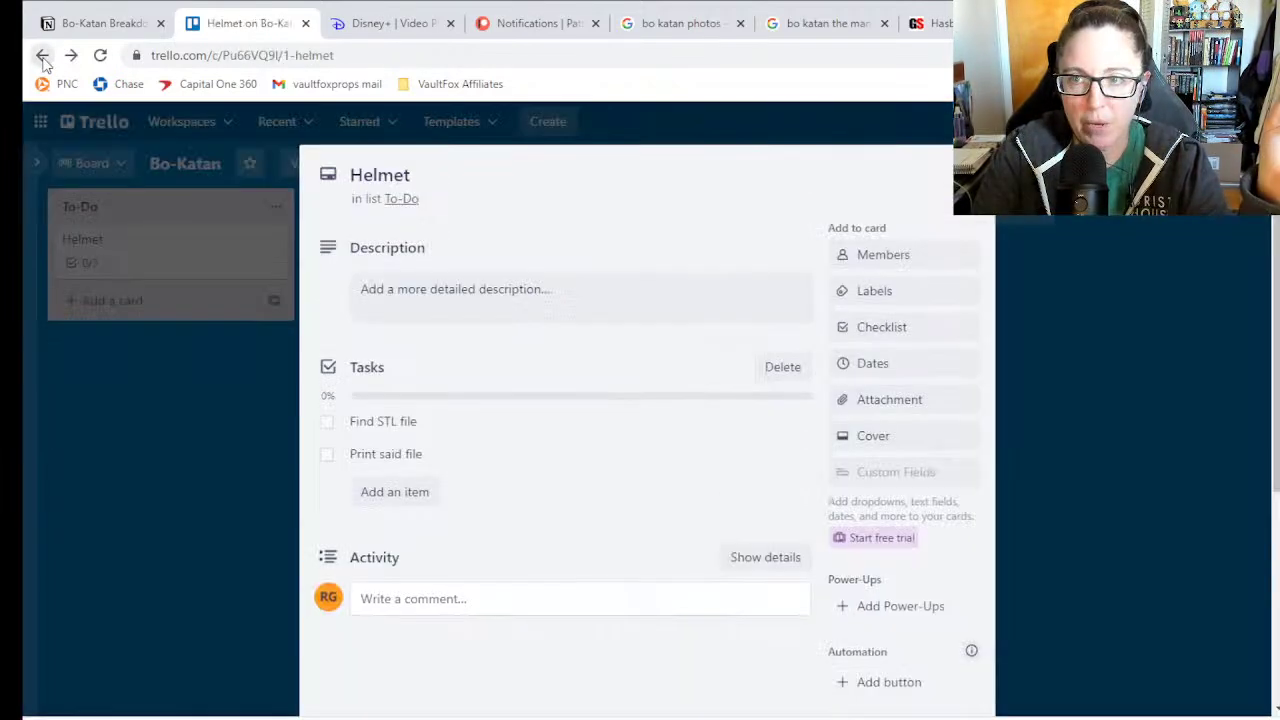
left_click(42, 56)
left_click(42, 56)
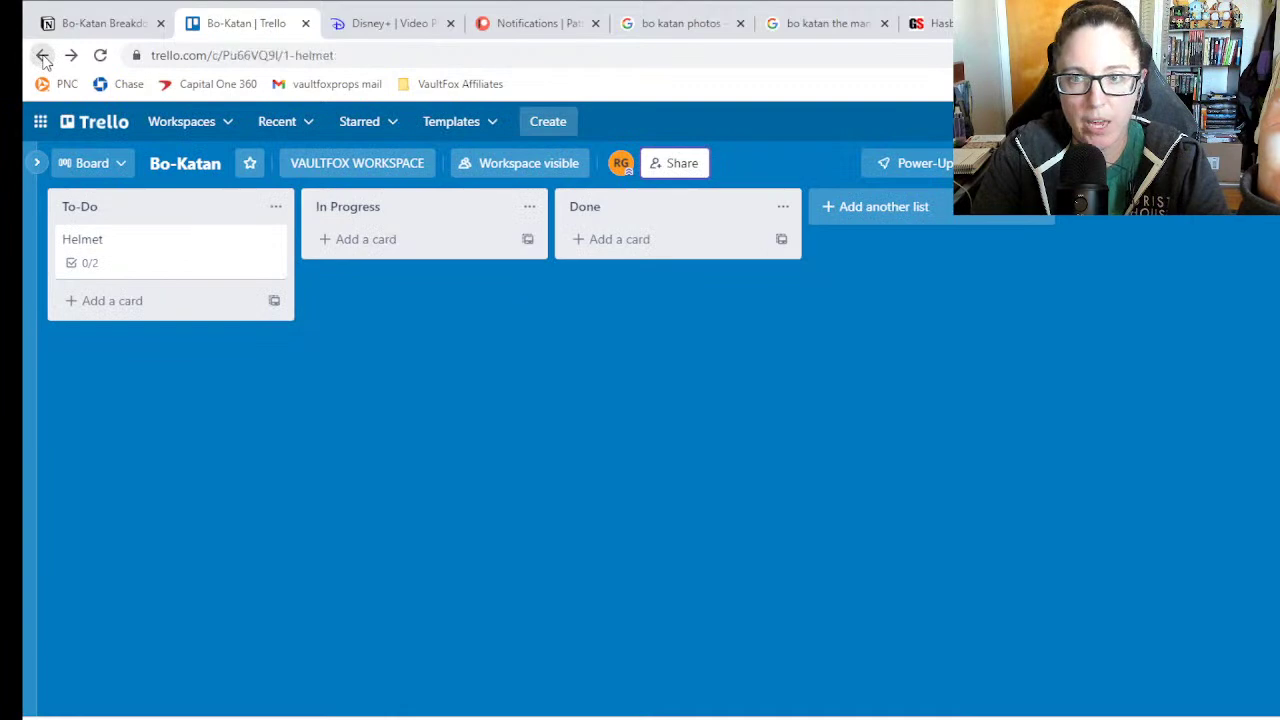
left_click(42, 56)
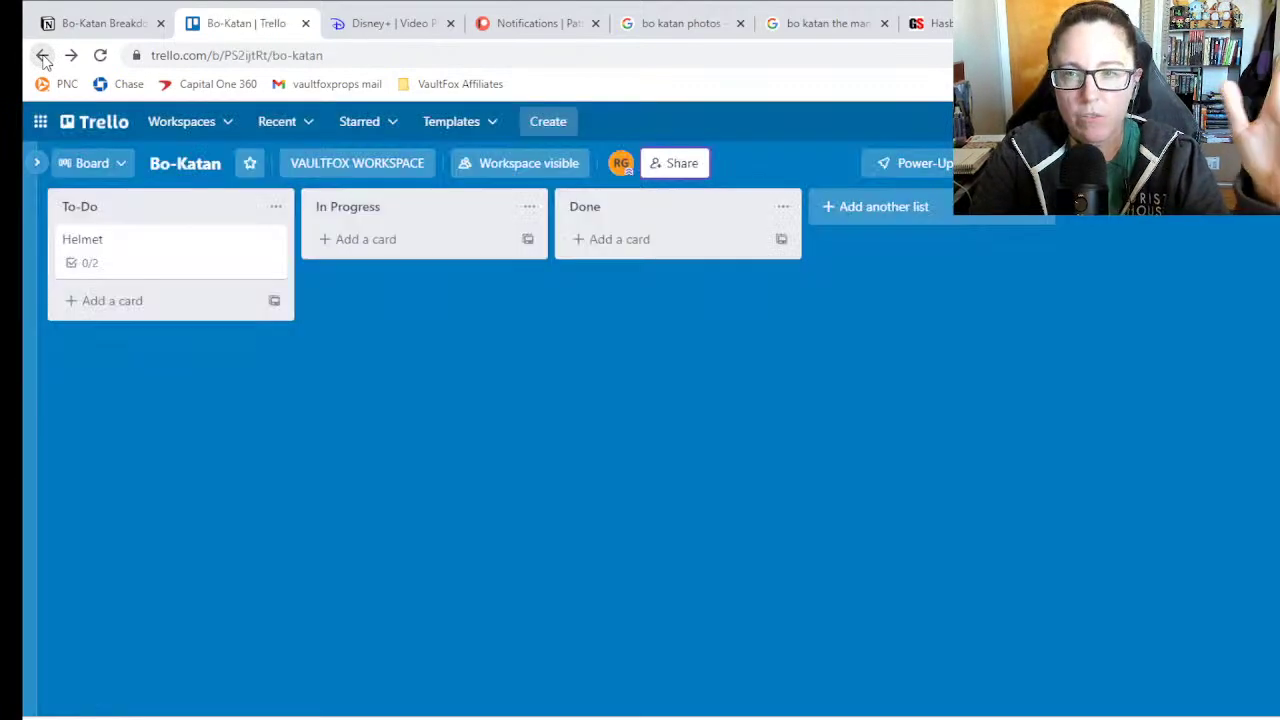
left_click(94, 121)
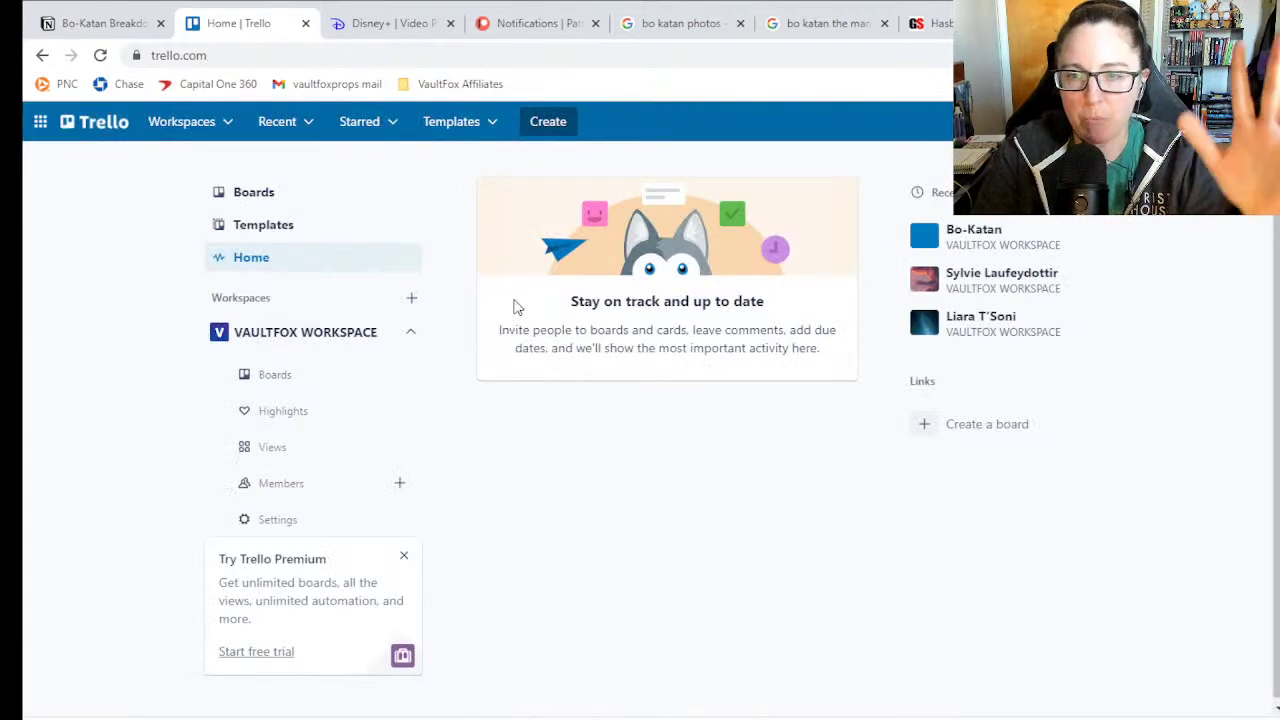
left_click(944, 332)
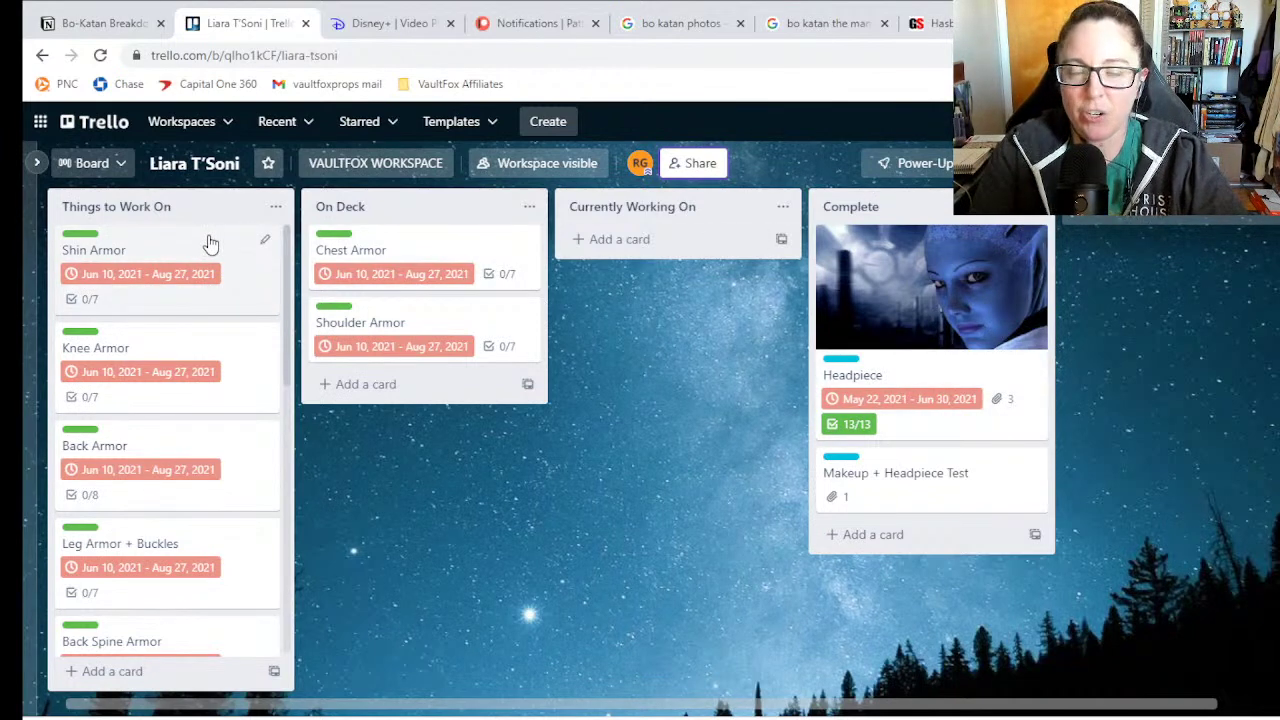
- Look through all the armor and bodysuit cards in the Things to Work On list of the Liara T'Soni board
left_click_drag(210, 244, 214, 209)
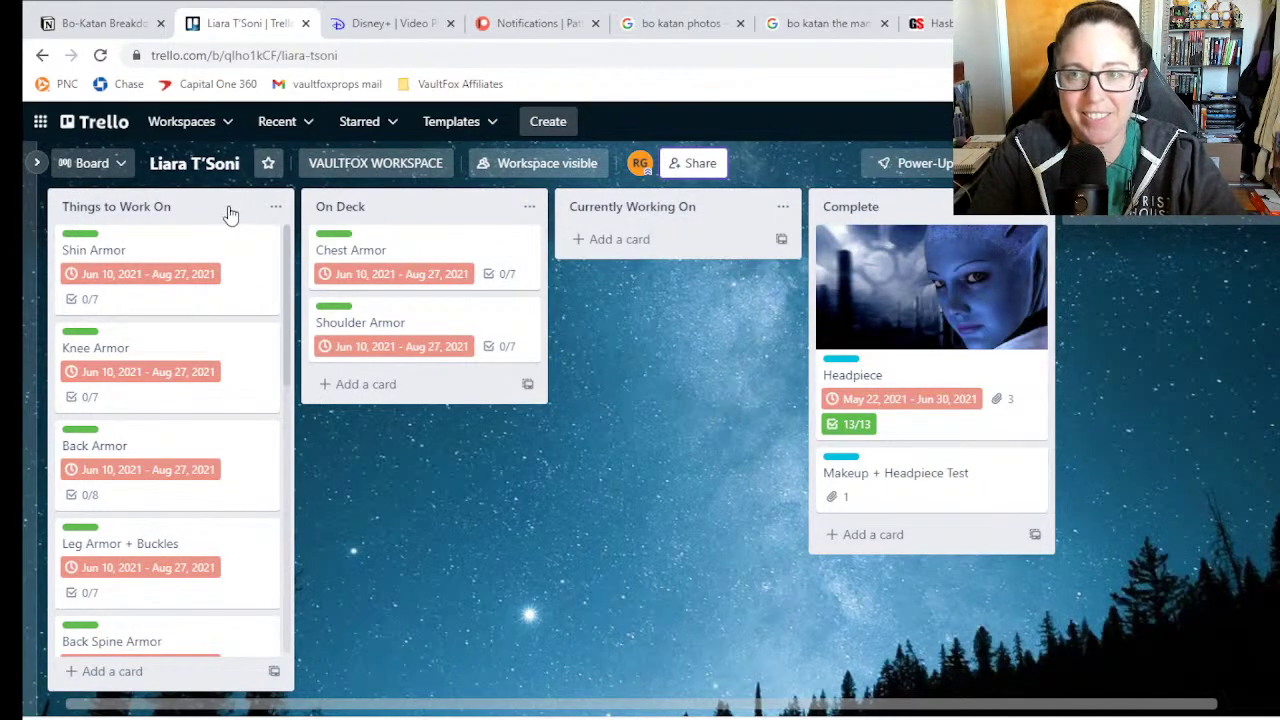
left_click(152, 238)
left_click(158, 238)
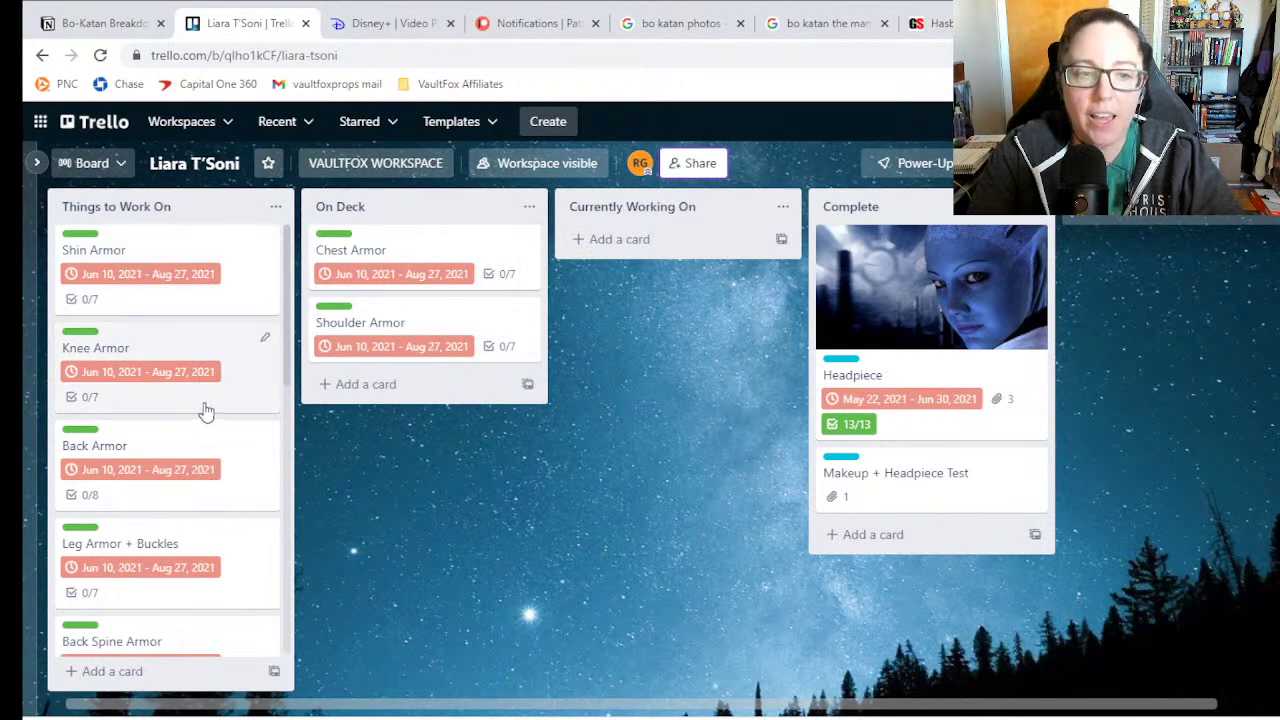
scroll(205, 385, "down", 1)
scroll(205, 385, "down", 5)
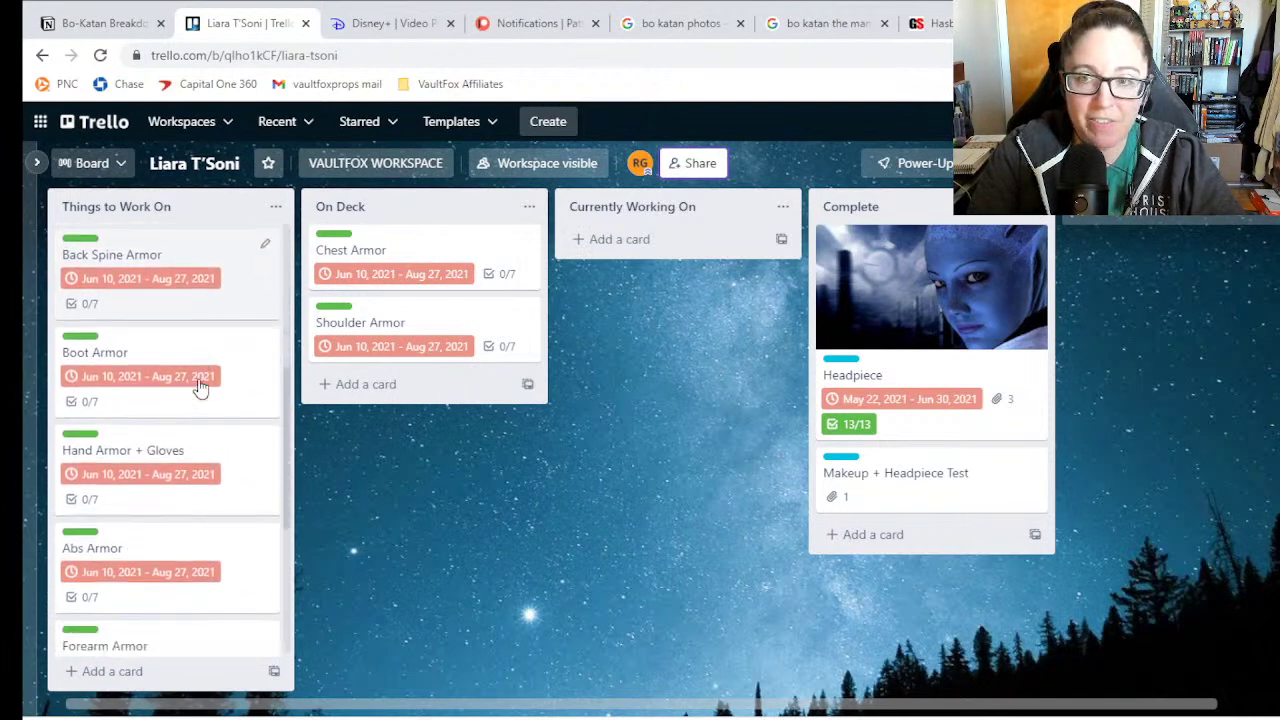
scroll(200, 387, "down", 2)
scroll(206, 451, "up", 5)
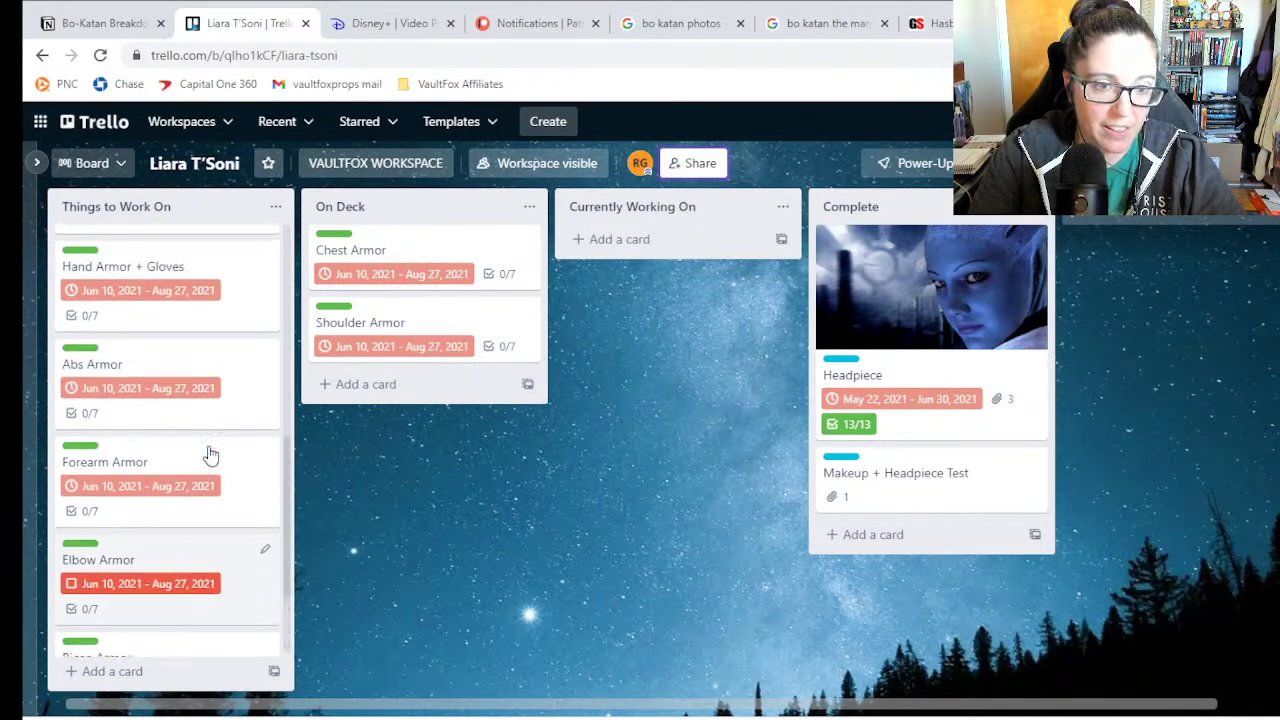
scroll(210, 458, "up", 2)
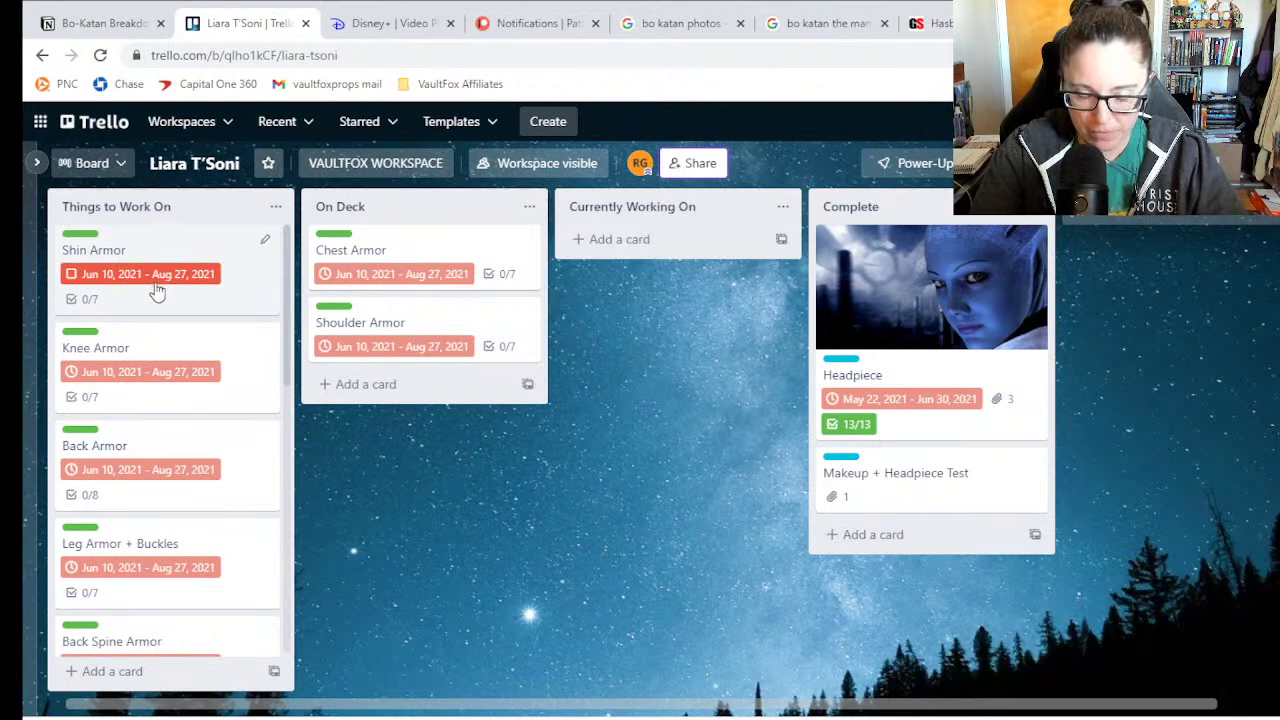
scroll(160, 288, "down", 5)
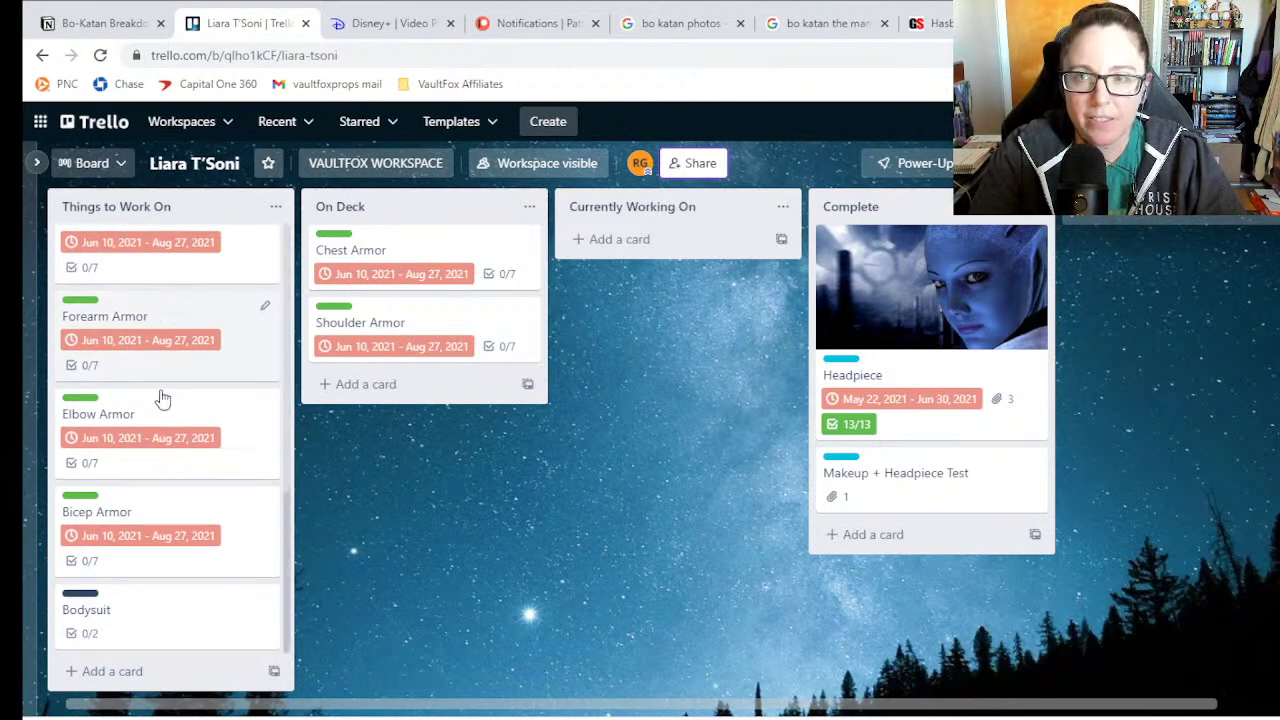
scroll(166, 369, "up", 8)
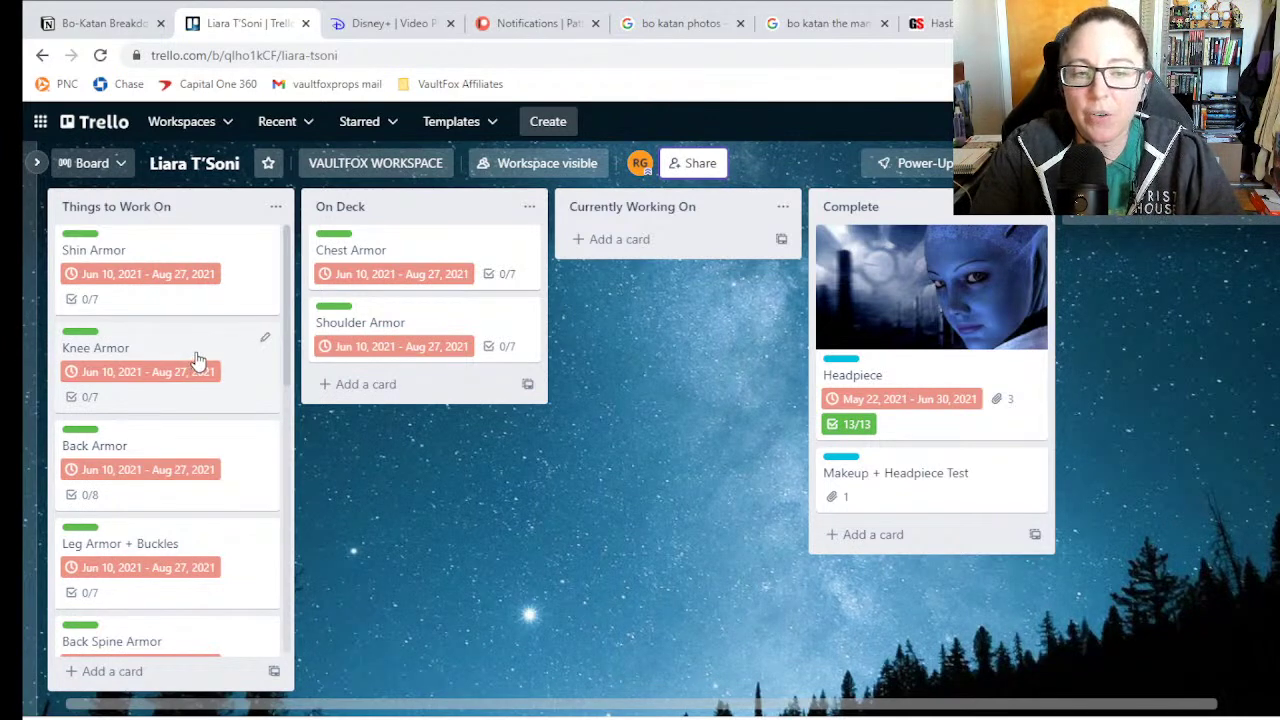
scroll(195, 360, "down", 1)
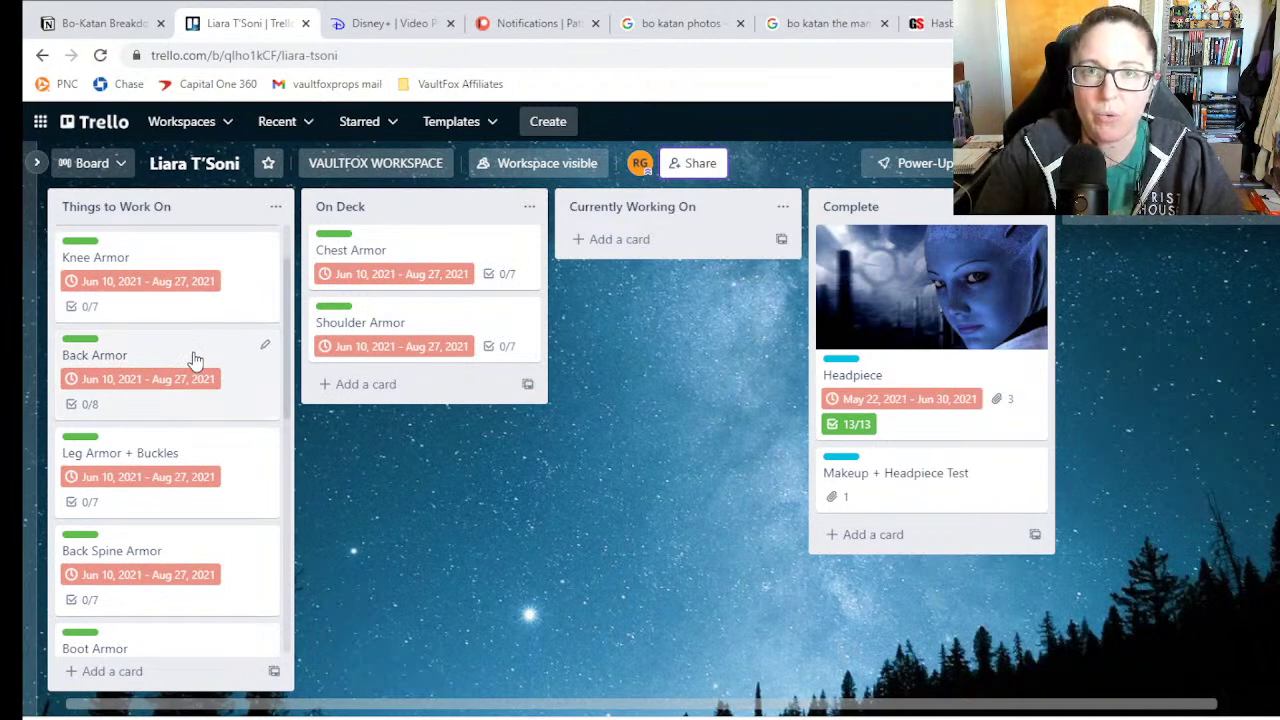
scroll(195, 360, "down", 5)
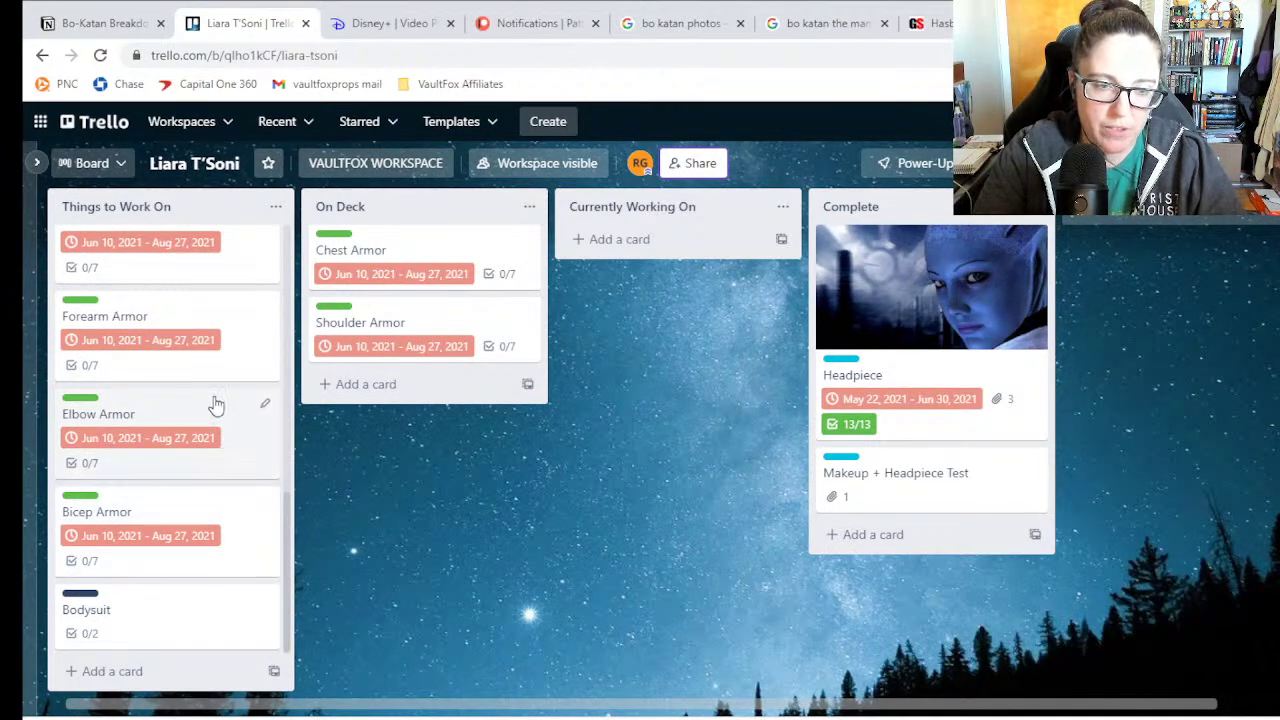
scroll(214, 406, "up", 3)
scroll(214, 406, "up", 1)
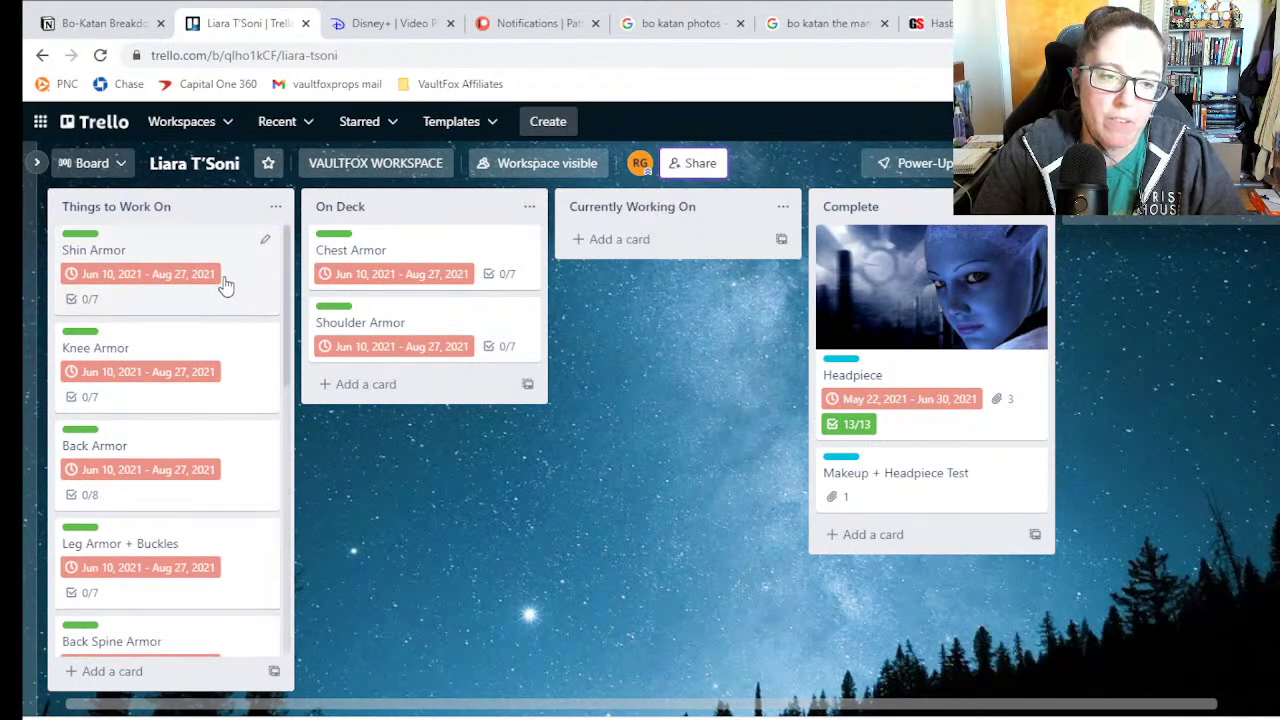
scroll(157, 357, "down", 4)
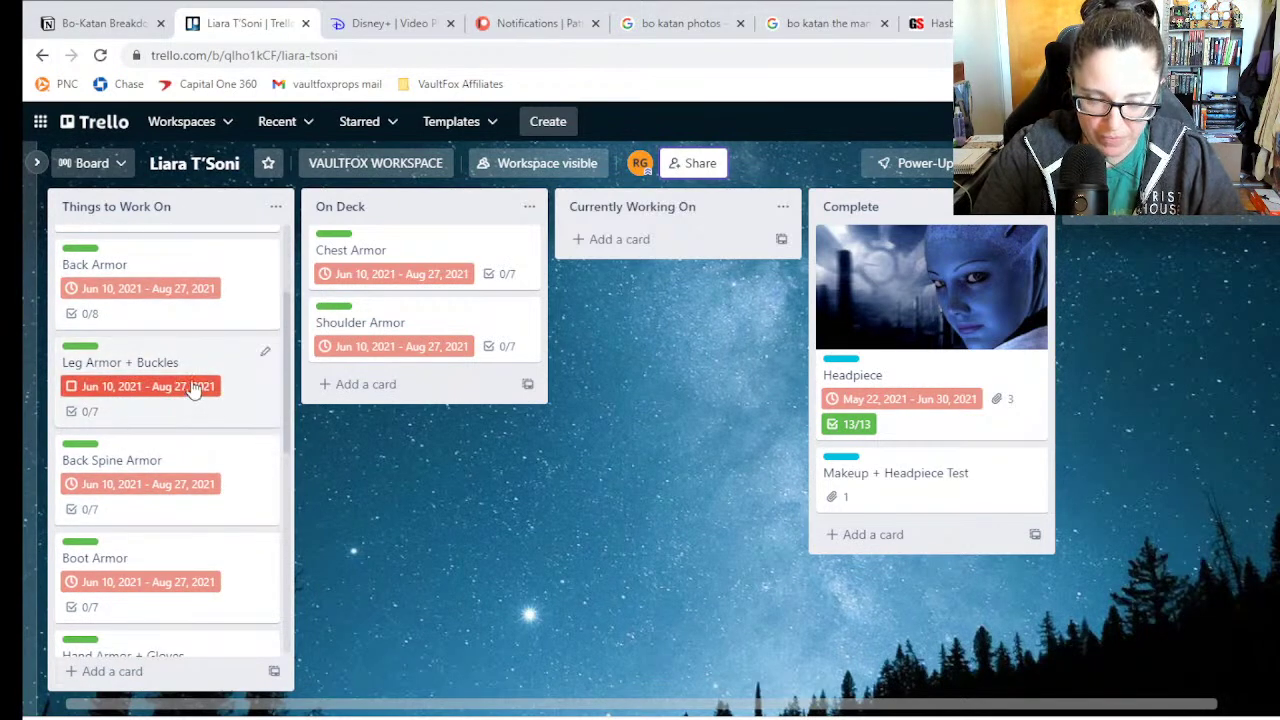
scroll(199, 388, "down", 3)
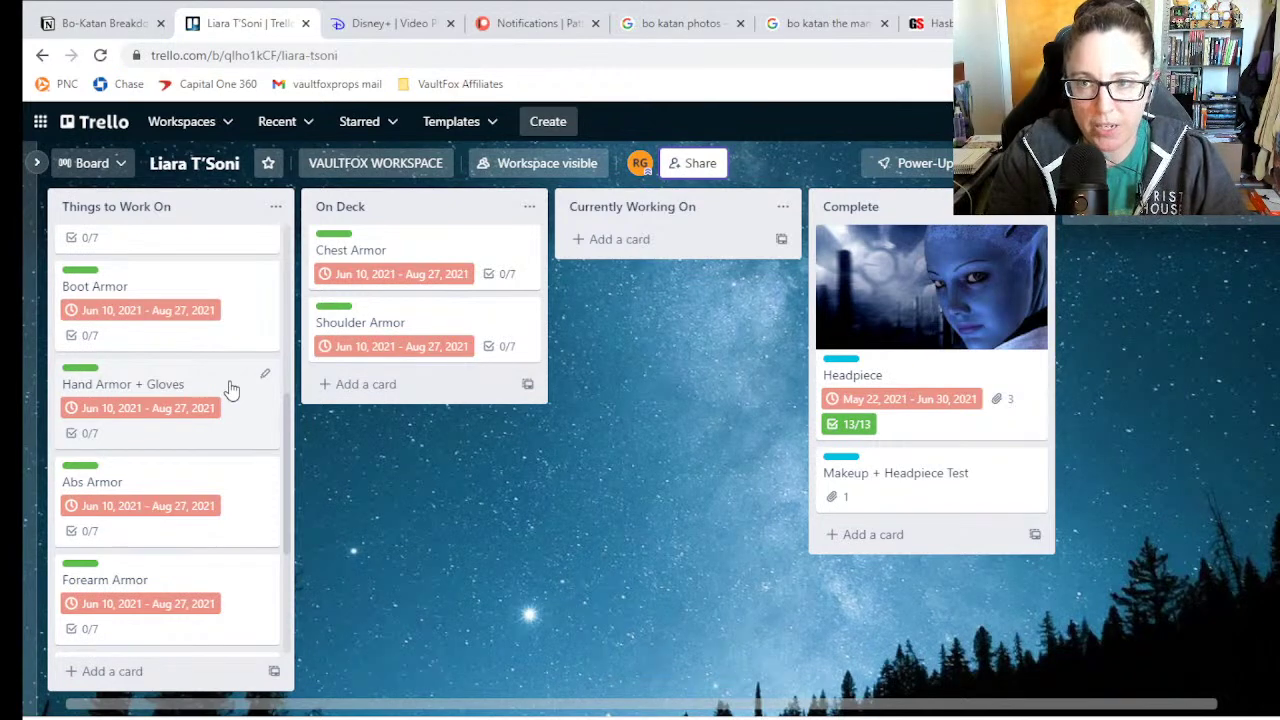
scroll(228, 392, "up", 2)
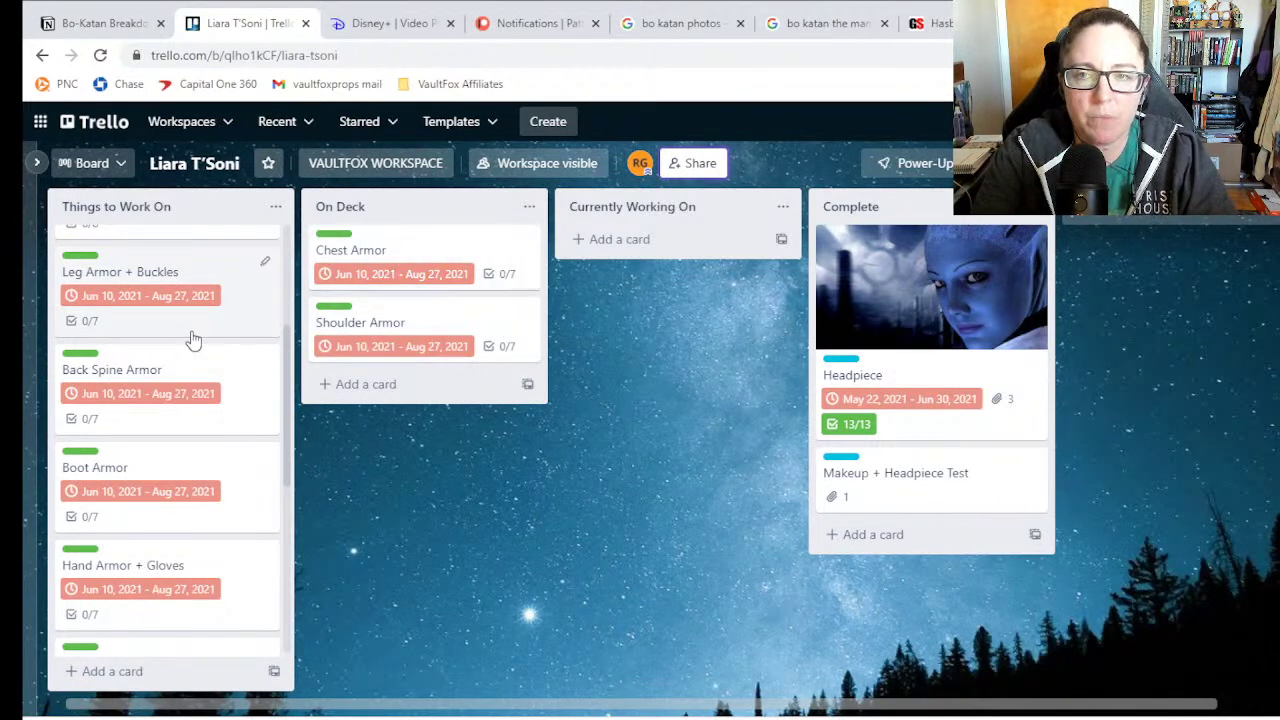
scroll(234, 346, "up", 3)
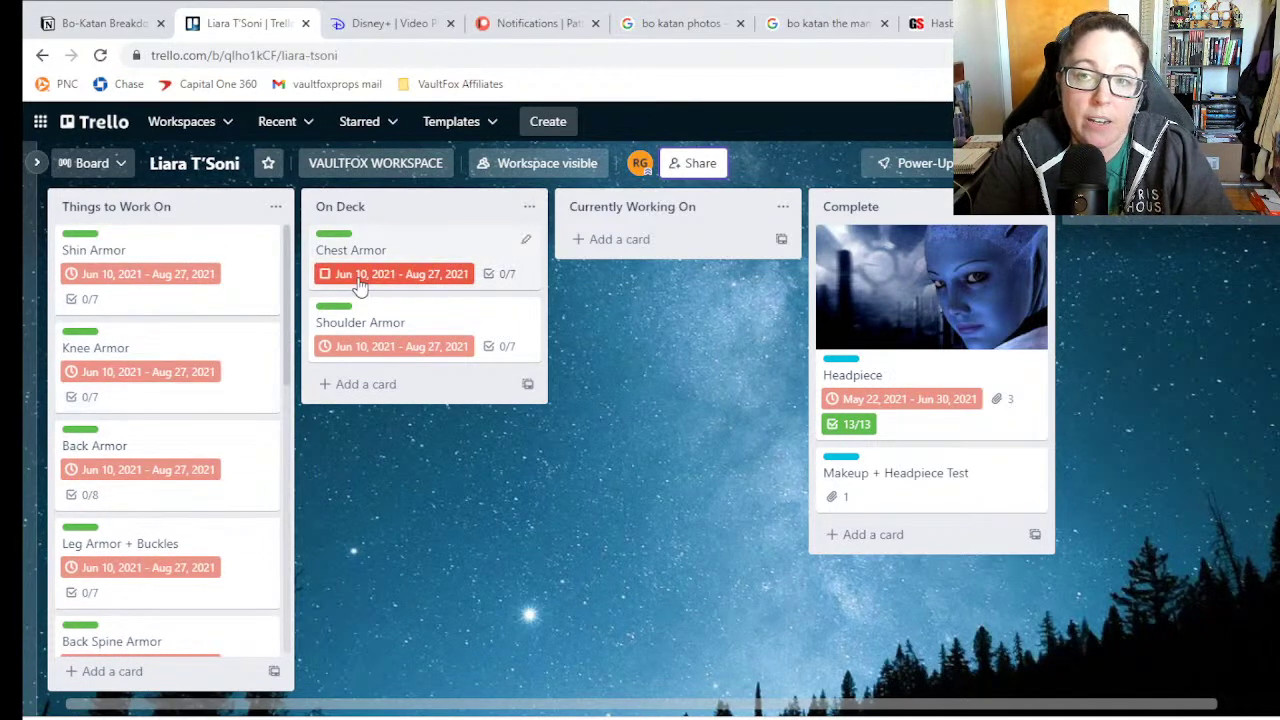
- Examine the Chest Armor card's label, dates and checklist items, and close the card
left_click(454, 248)
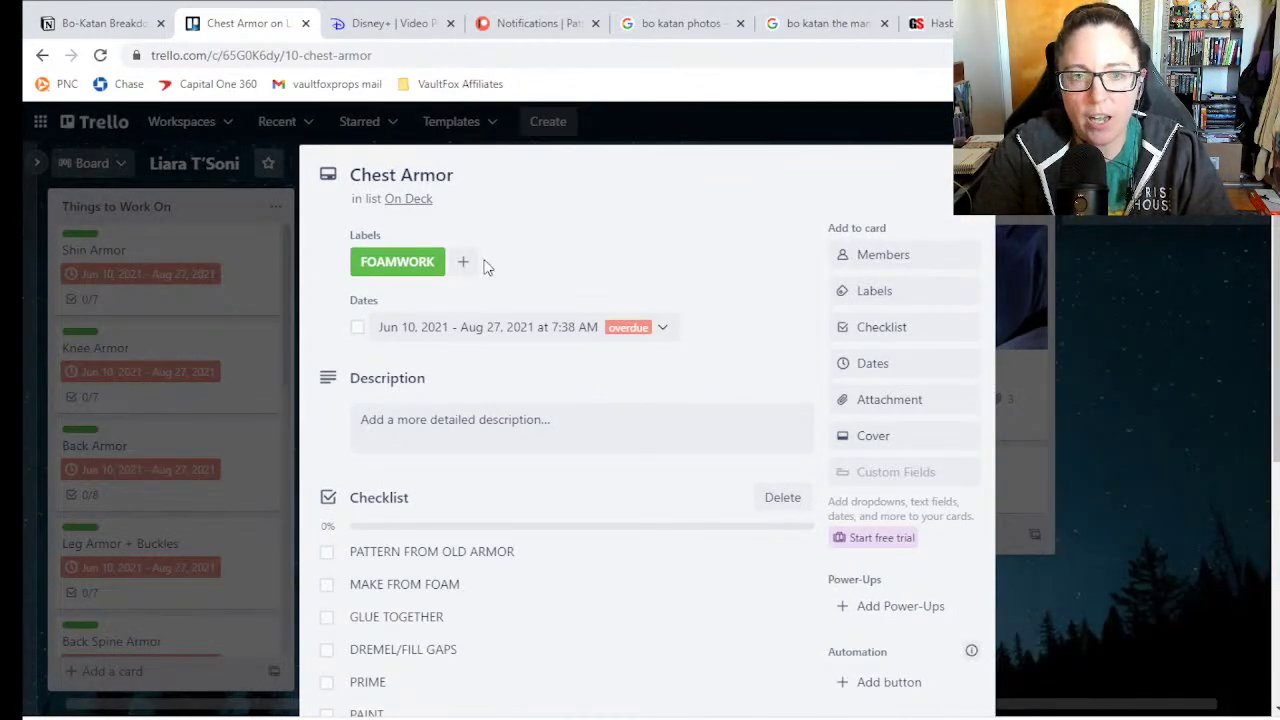
scroll(686, 314, "down", 1)
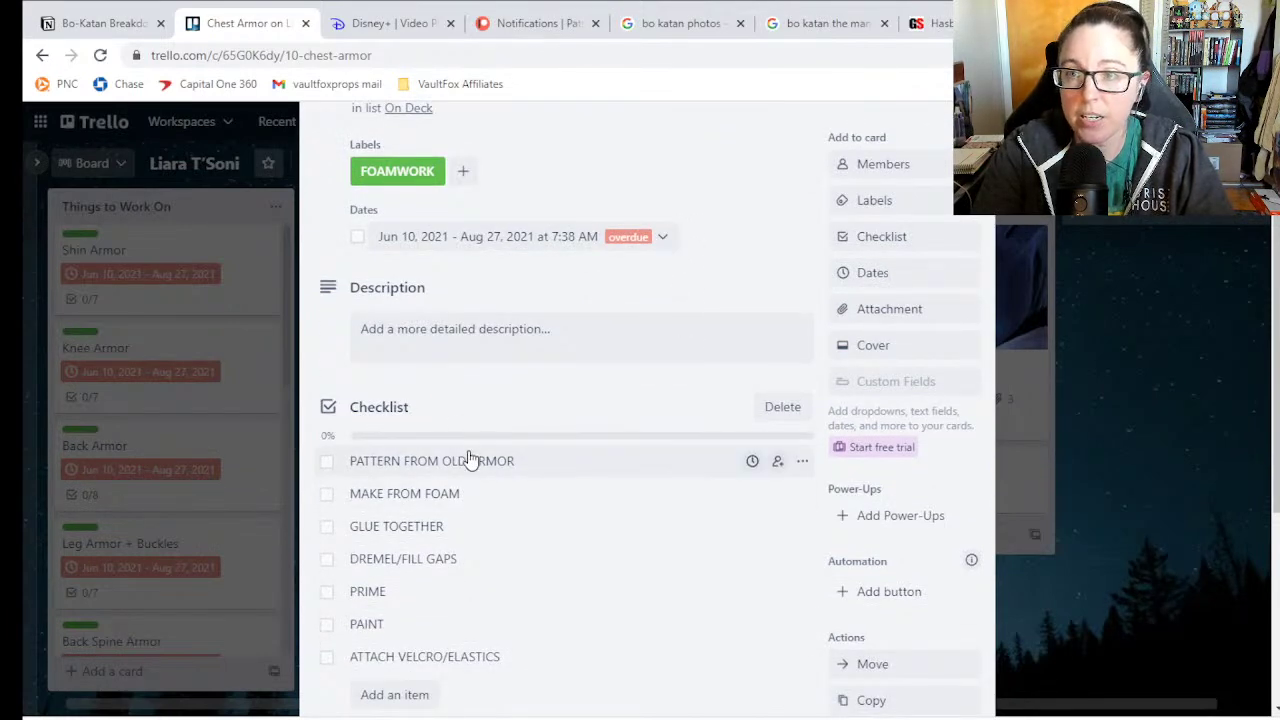
scroll(472, 455, "up", 1)
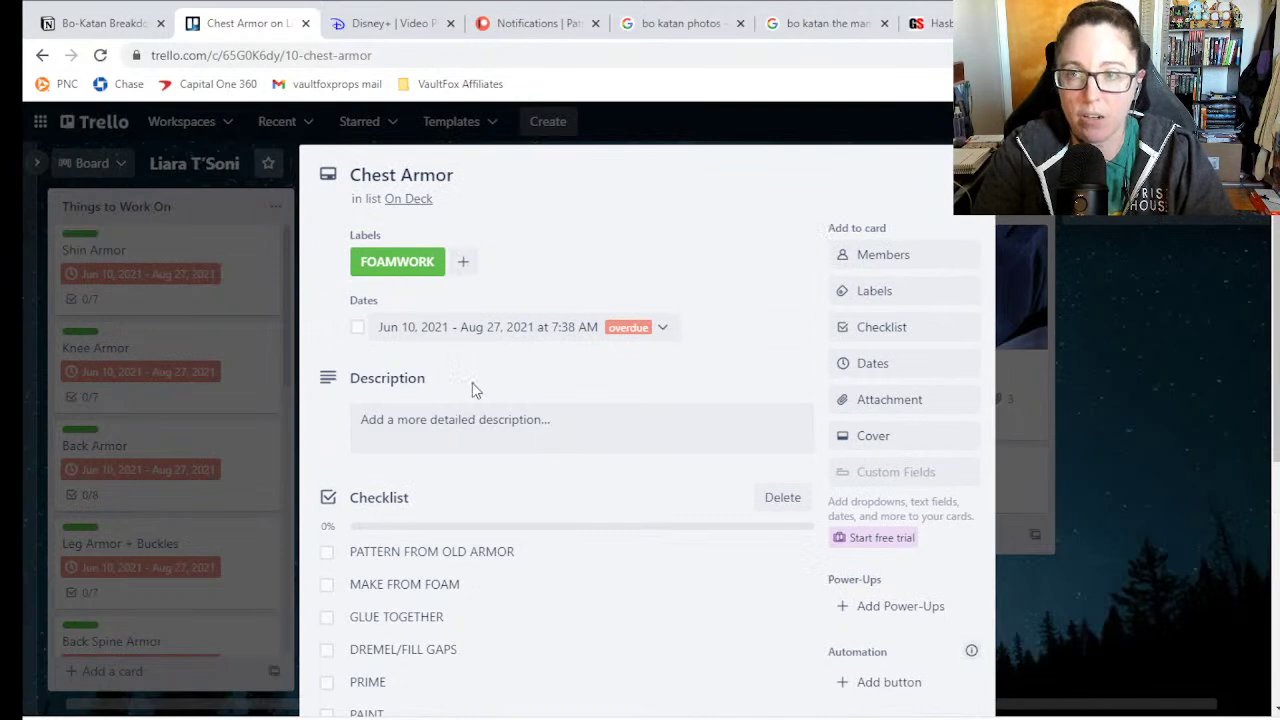
scroll(477, 386, "down", 1)
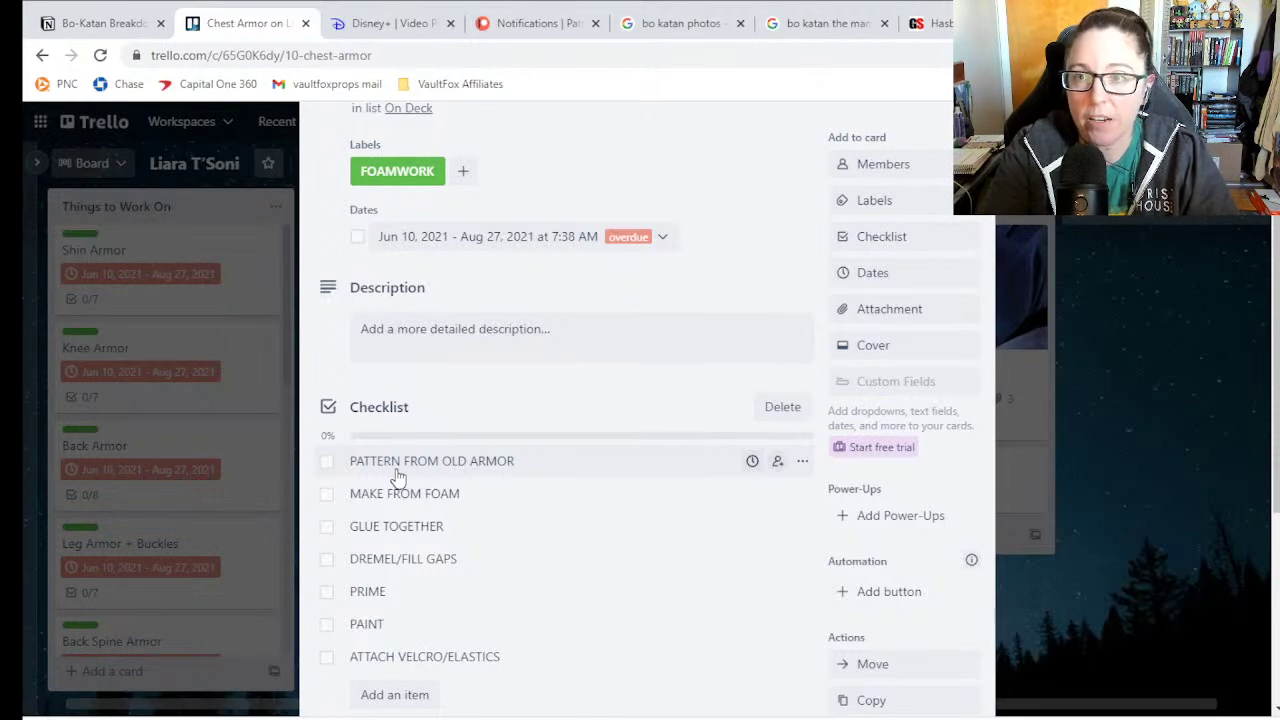
scroll(483, 417, "down", 1)
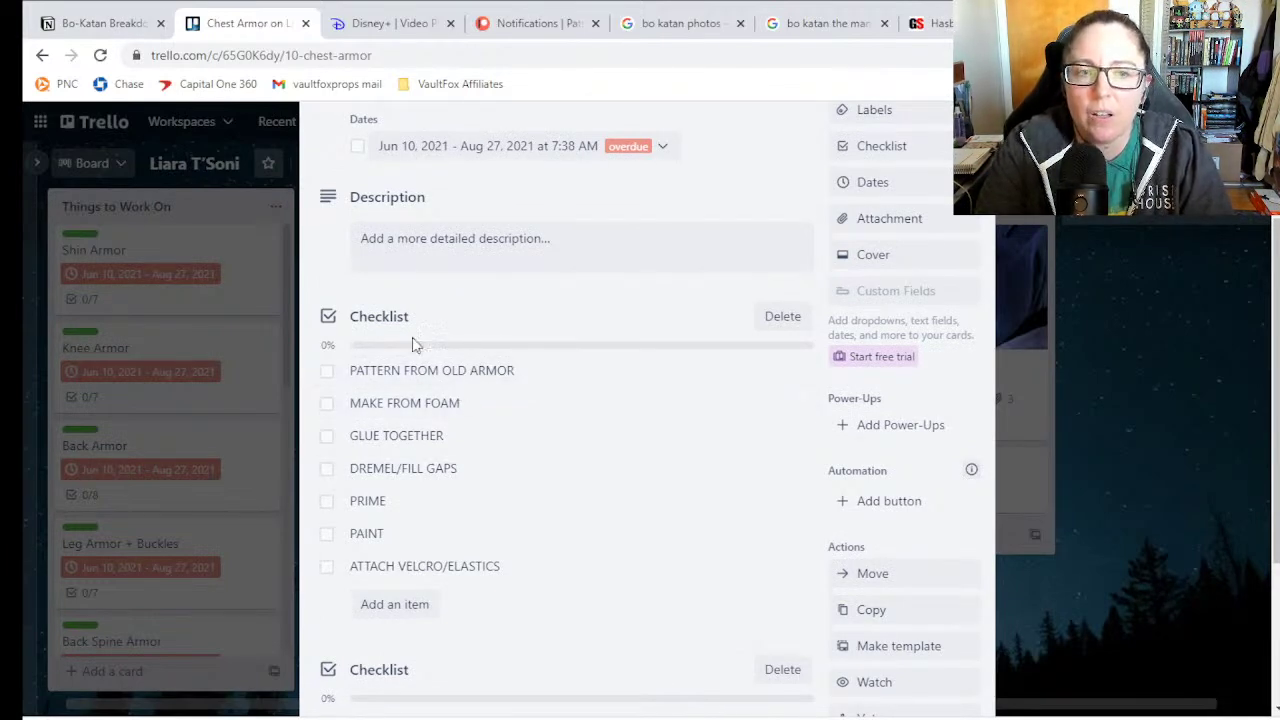
scroll(412, 338, "up", 3)
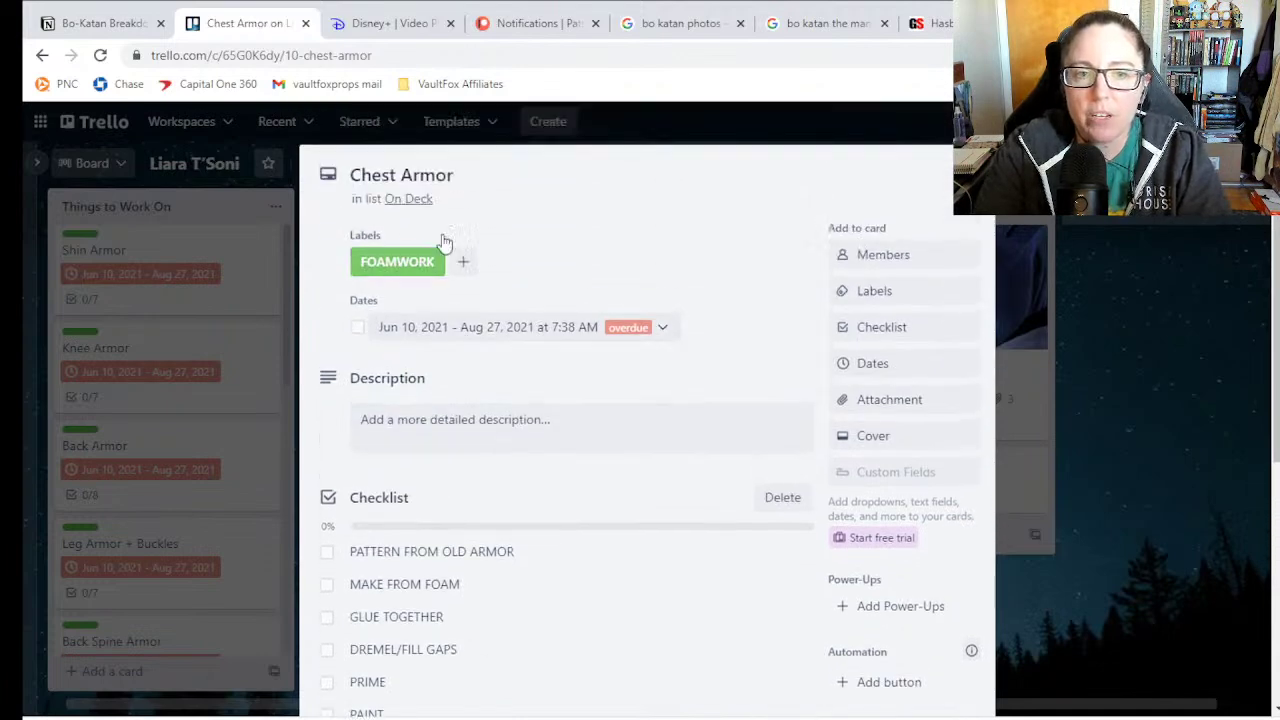
left_click(1106, 276)
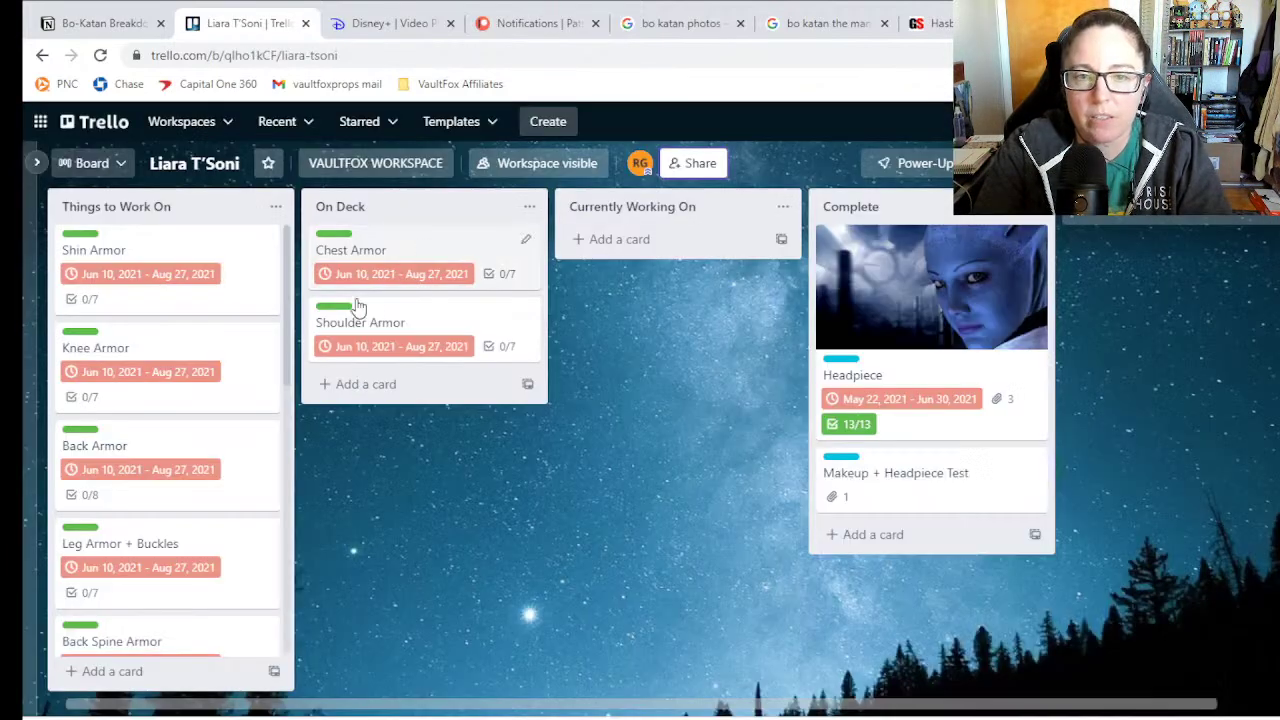
left_click(422, 256)
scroll(555, 355, "down", 3)
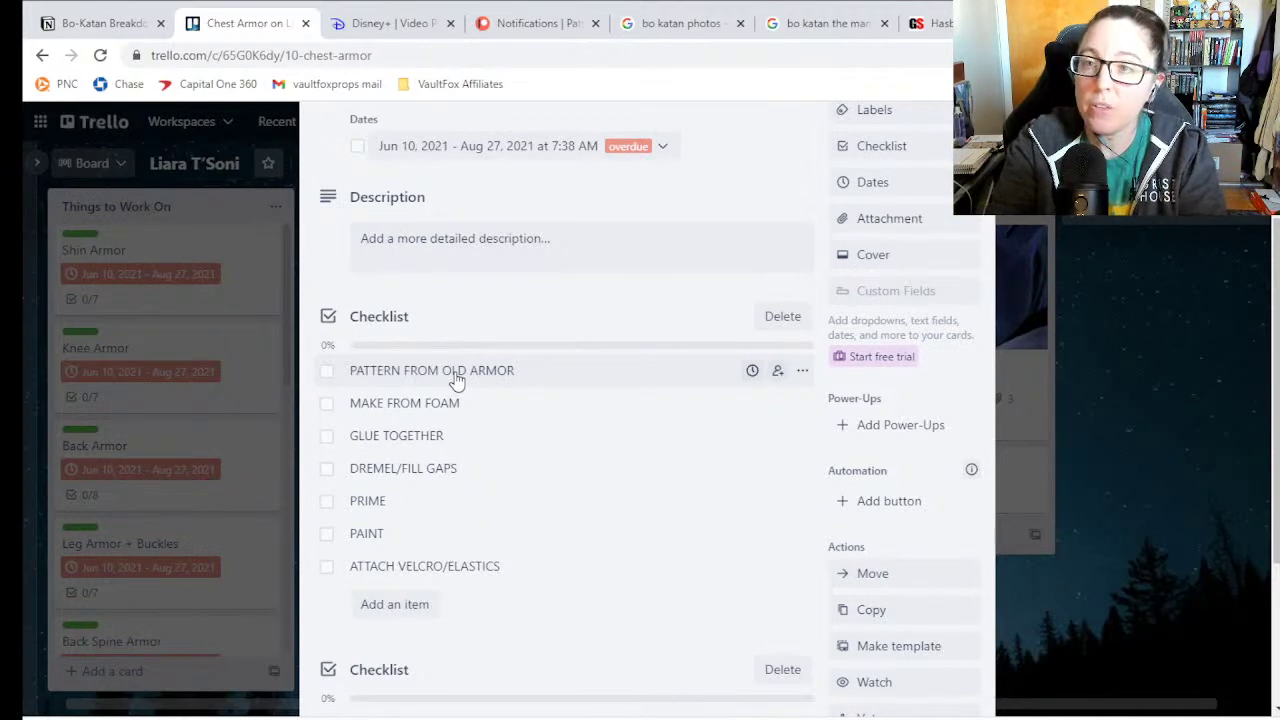
left_click(1121, 314)
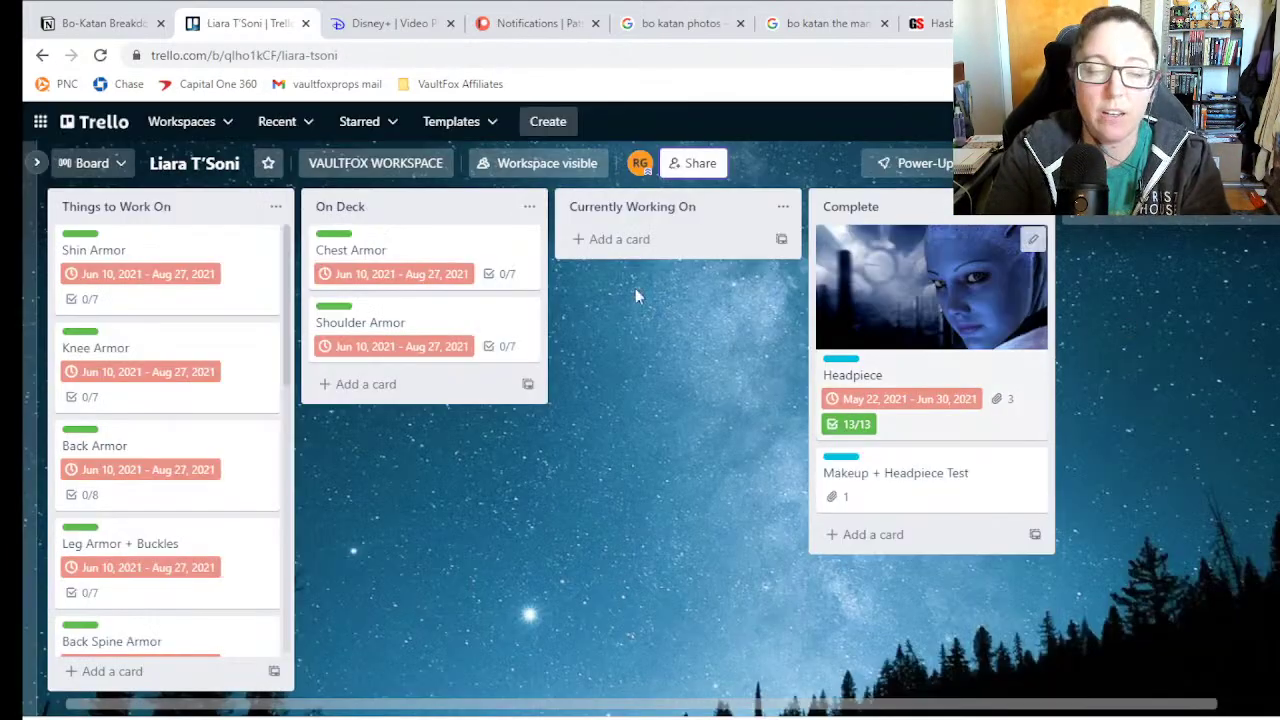
- Check off all seven items in the Chest Armor card's checklist, from PATTERN FROM OLD ARMOR to ATTACH VELCRO/ELASTICS, and close the card
left_click(443, 247)
scroll(548, 265, "down", 3)
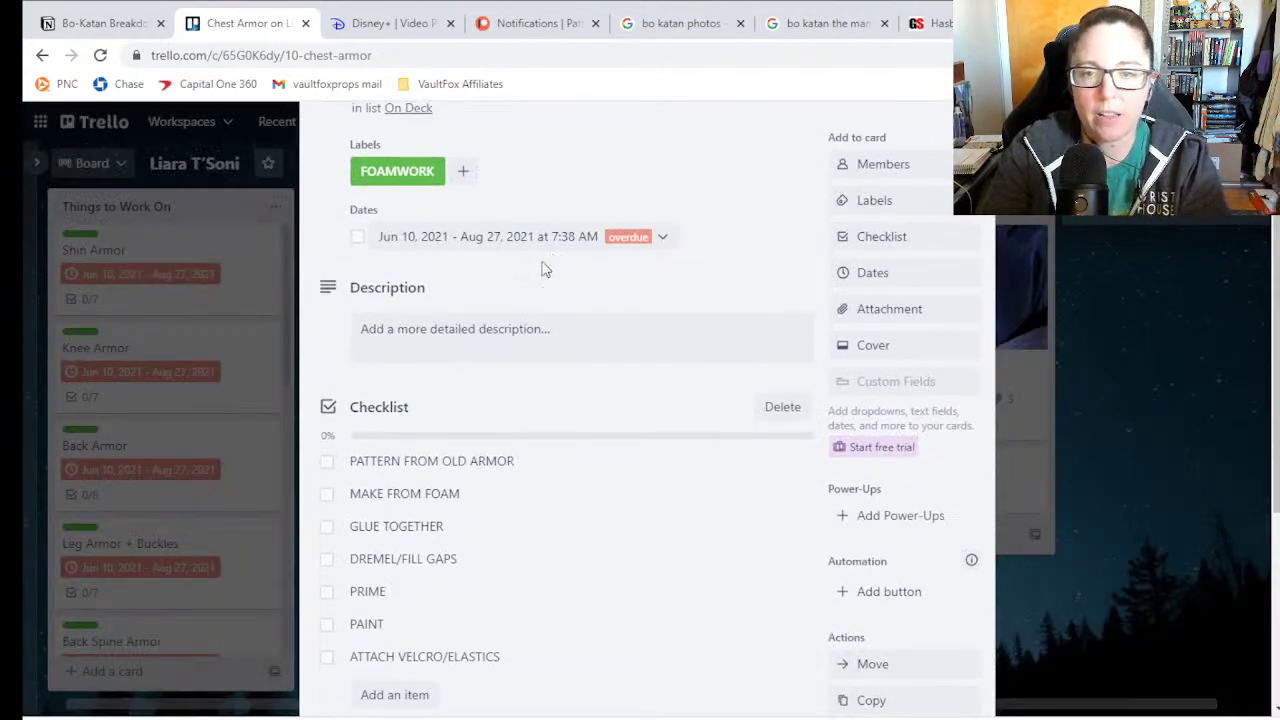
left_click(327, 281)
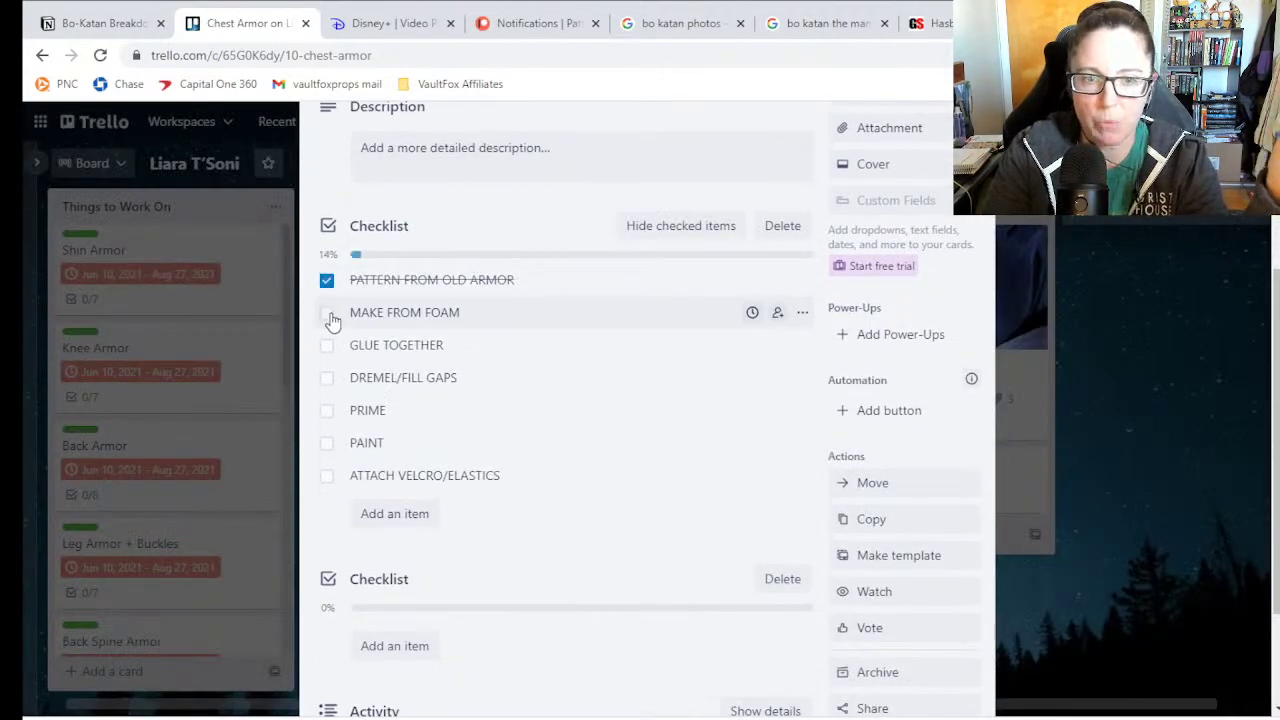
left_click(327, 313)
left_click(327, 345)
left_click(327, 378)
left_click(327, 410)
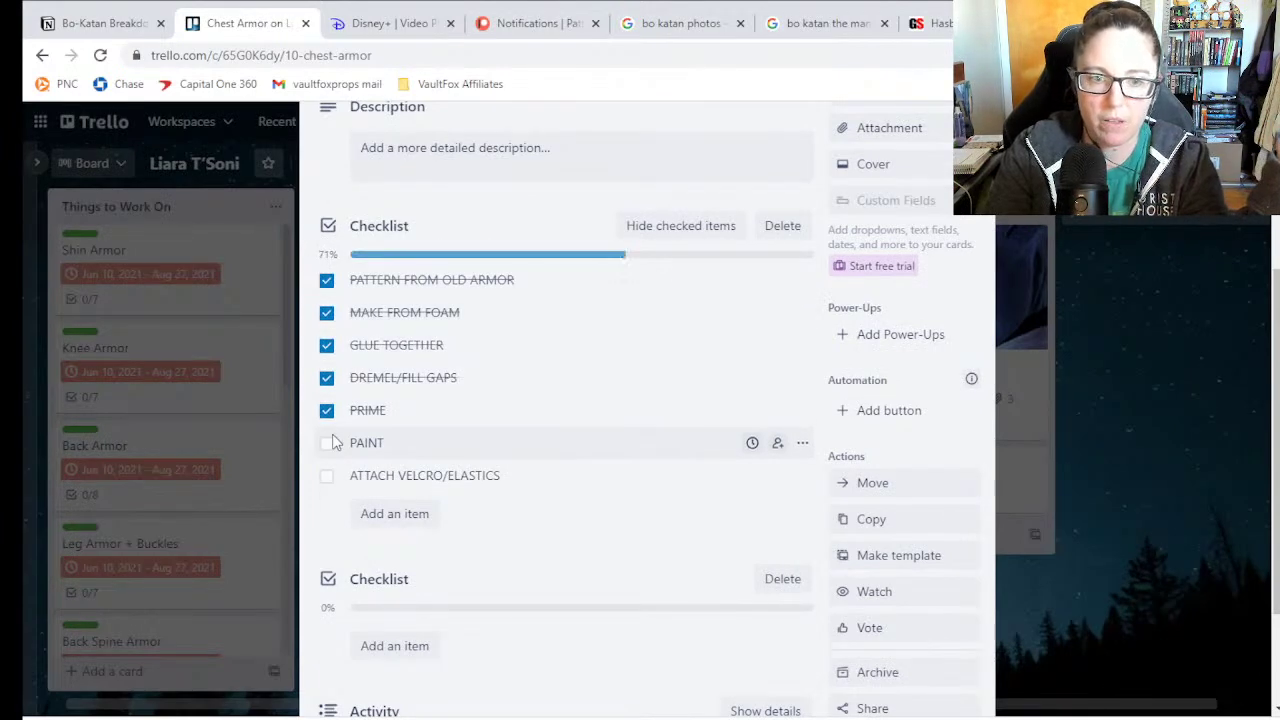
left_click(327, 443)
left_click(327, 476)
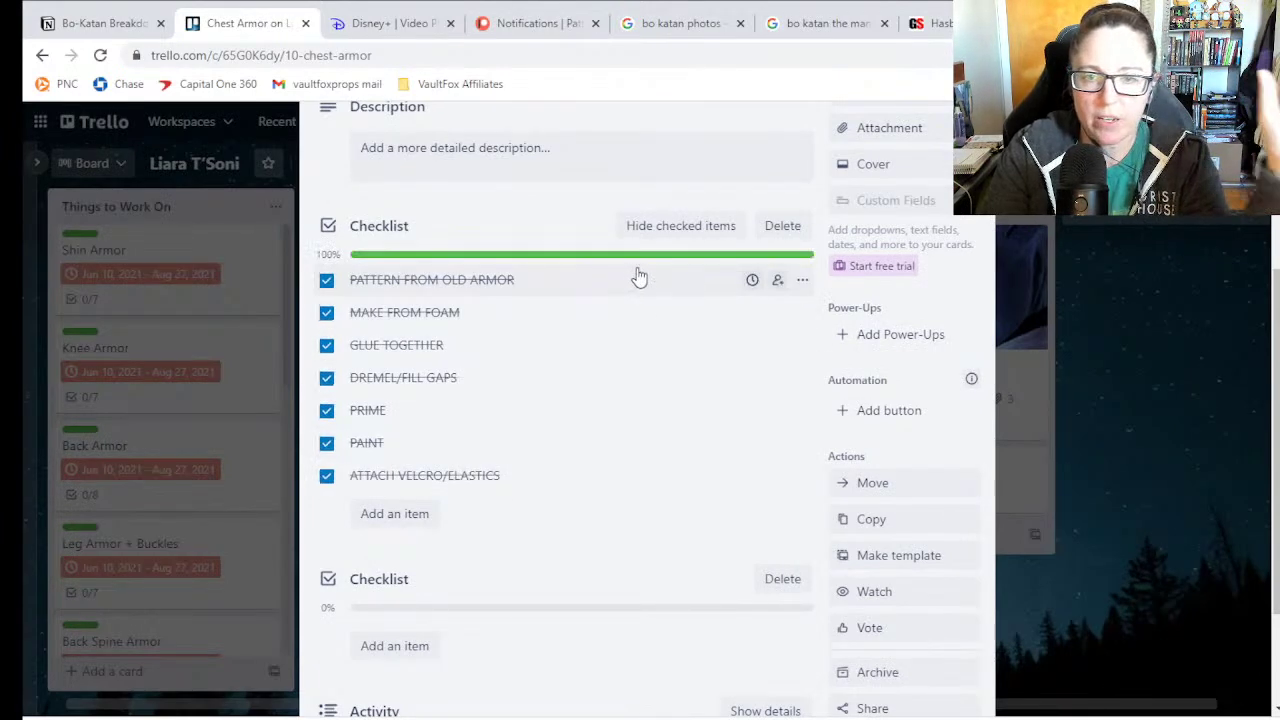
scroll(670, 310, "up", 3)
left_click(1000, 371)
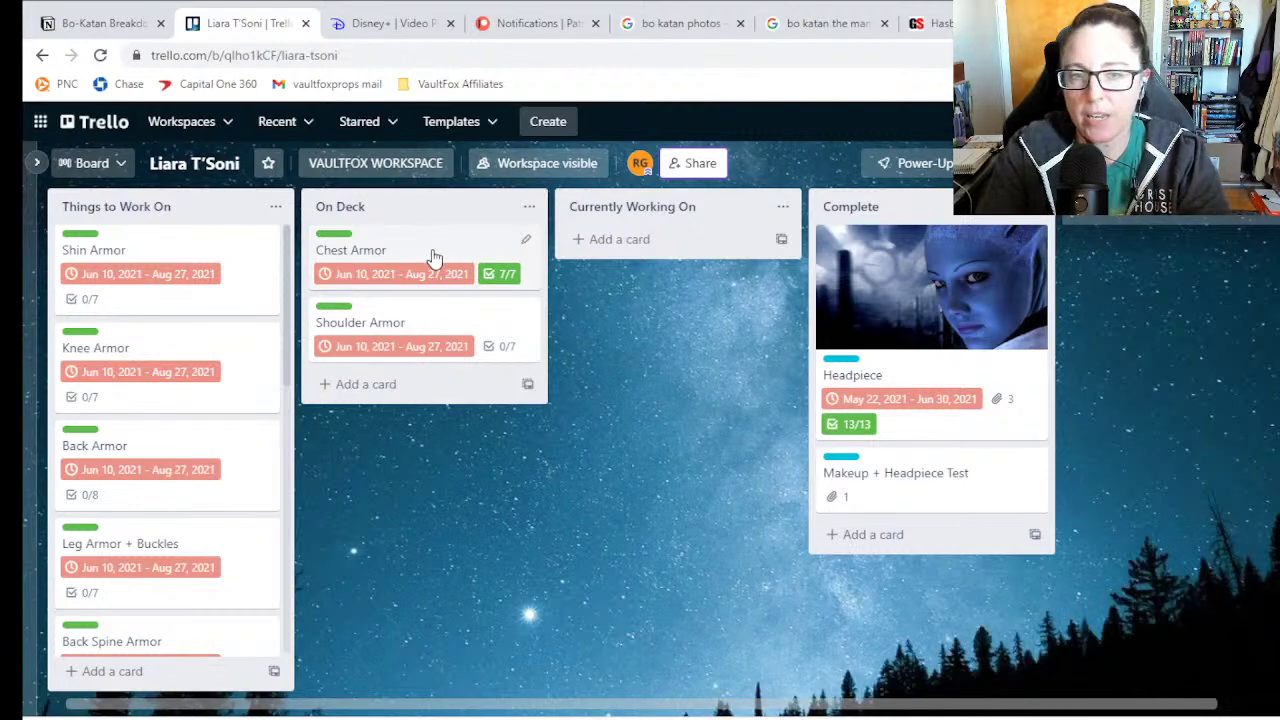
- Move the Chest Armor card to Currently Working On and uncheck PRIME, PAINT and ATTACH VELCRO/ELASTICS in its checklist
left_click_drag(420, 250, 634, 248)
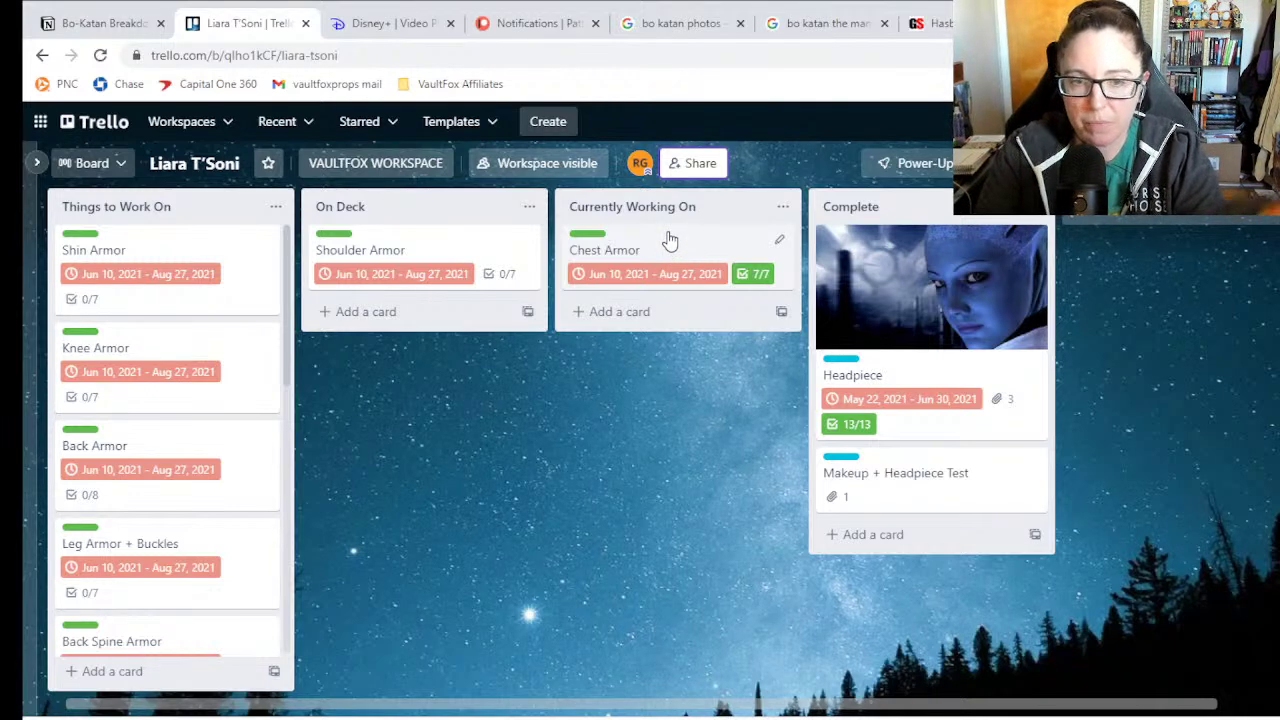
left_click(651, 237)
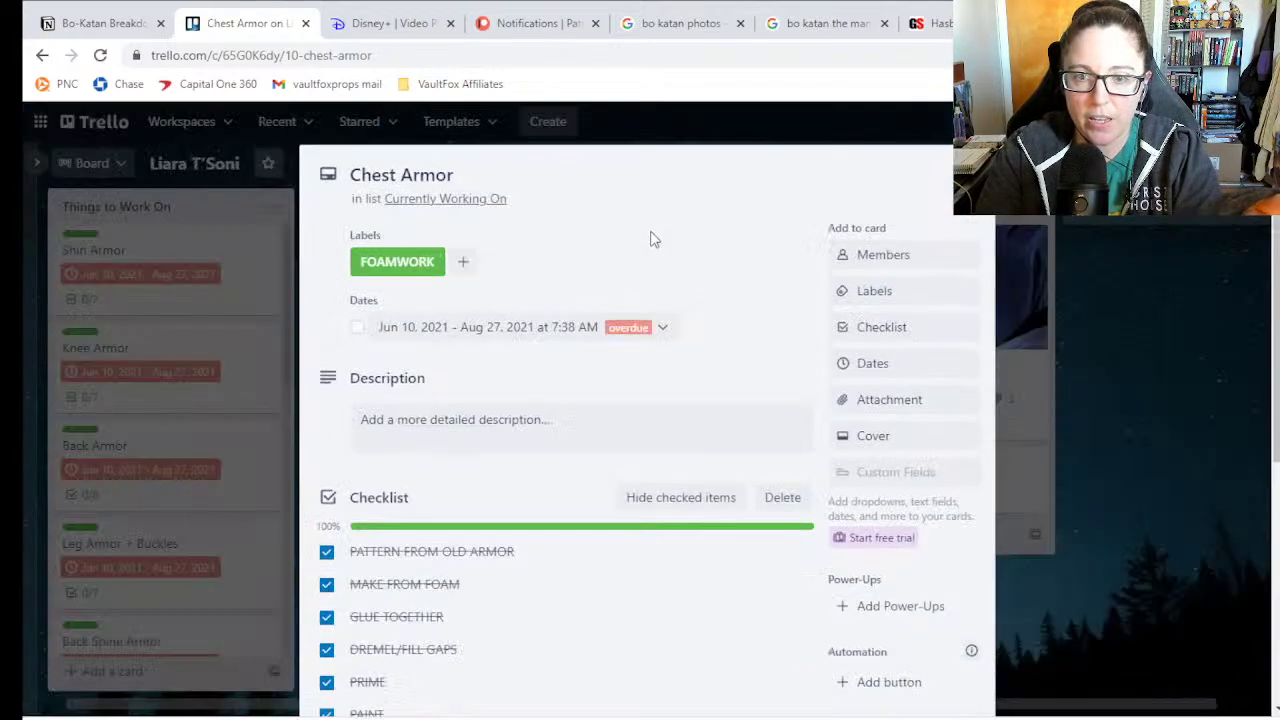
scroll(634, 357, "down", 3)
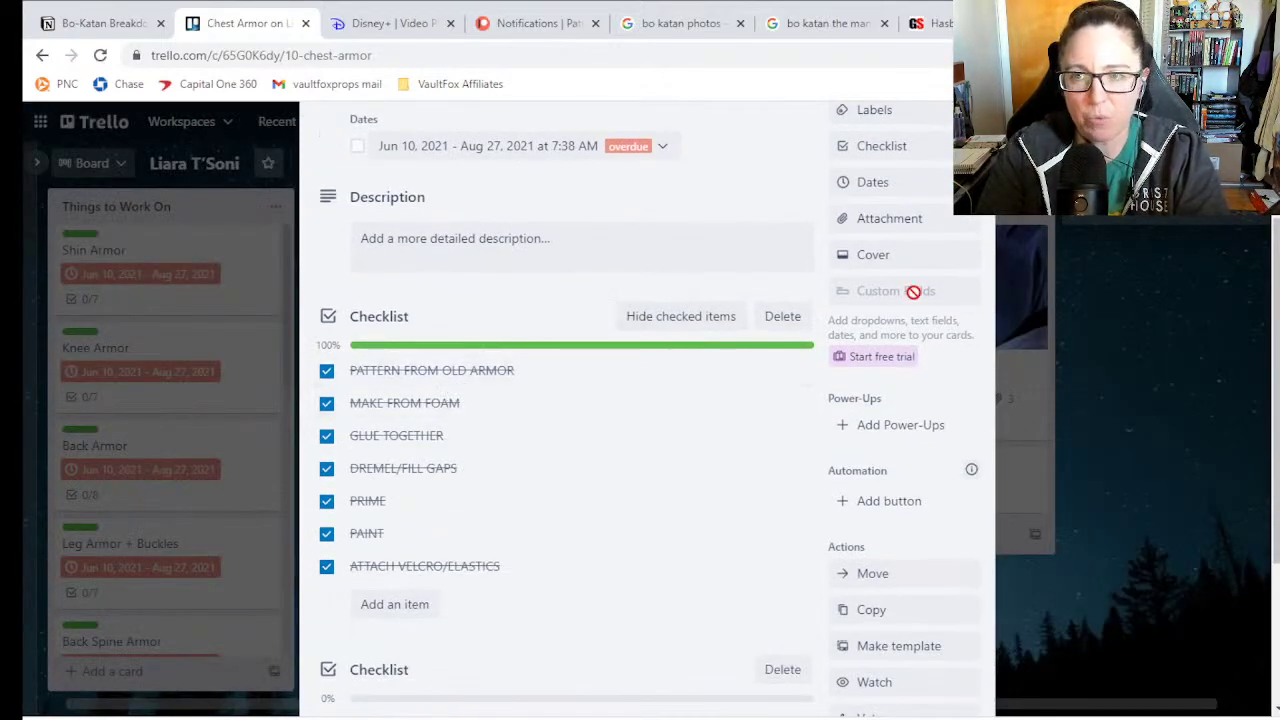
left_click(366, 508)
left_click(327, 501)
left_click(328, 538)
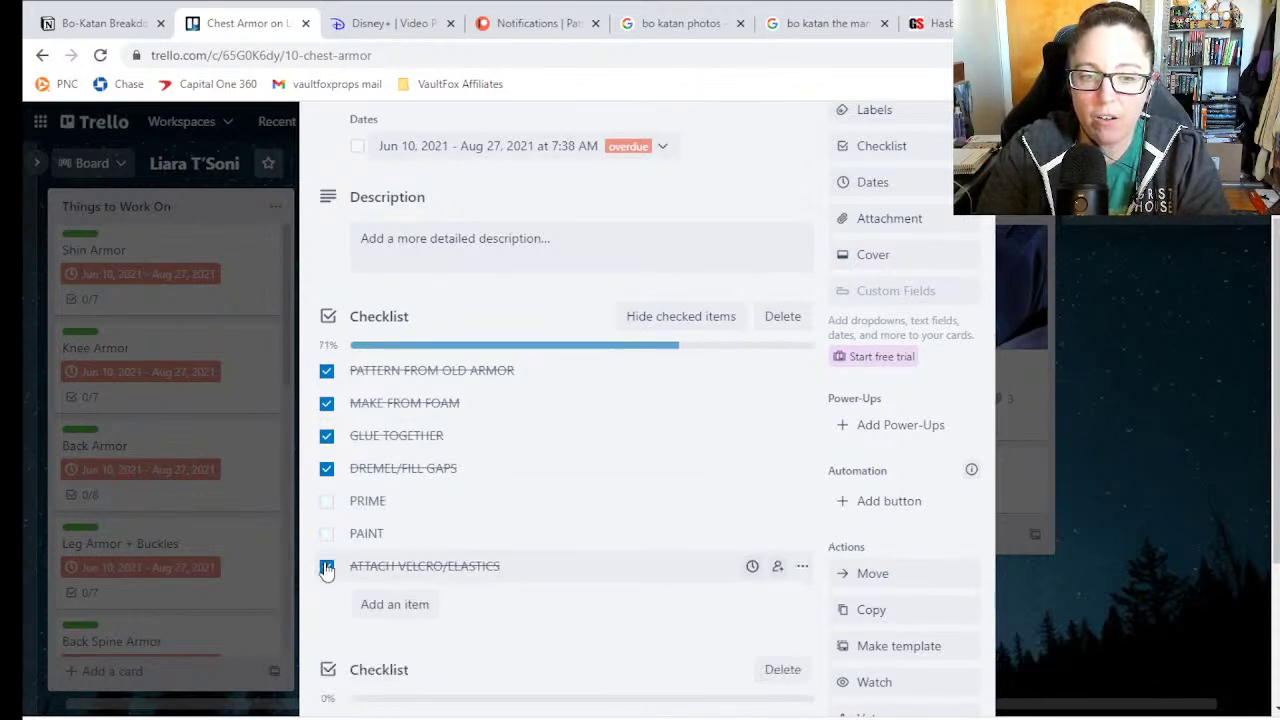
left_click(326, 567)
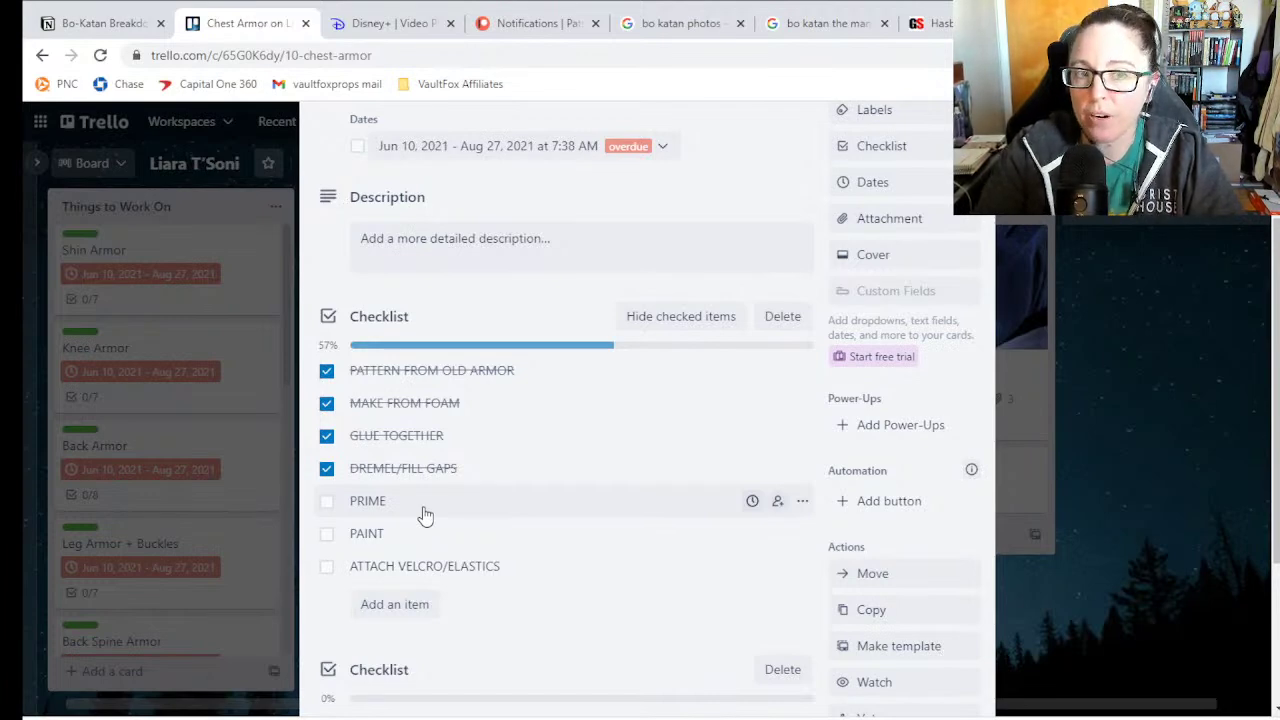
left_click(83, 293)
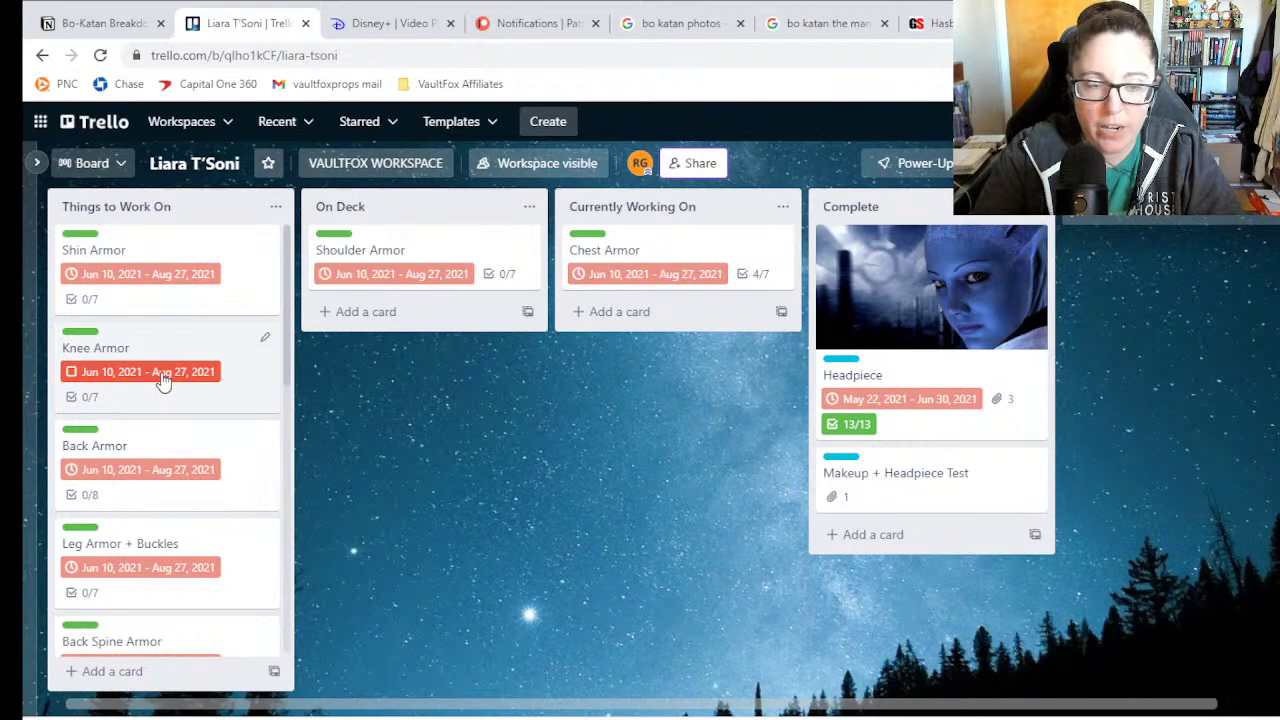
- Look over the Things to Work On cards, examine the Chest Armor card's checklist, and close the card
scroll(160, 520, "down", 5)
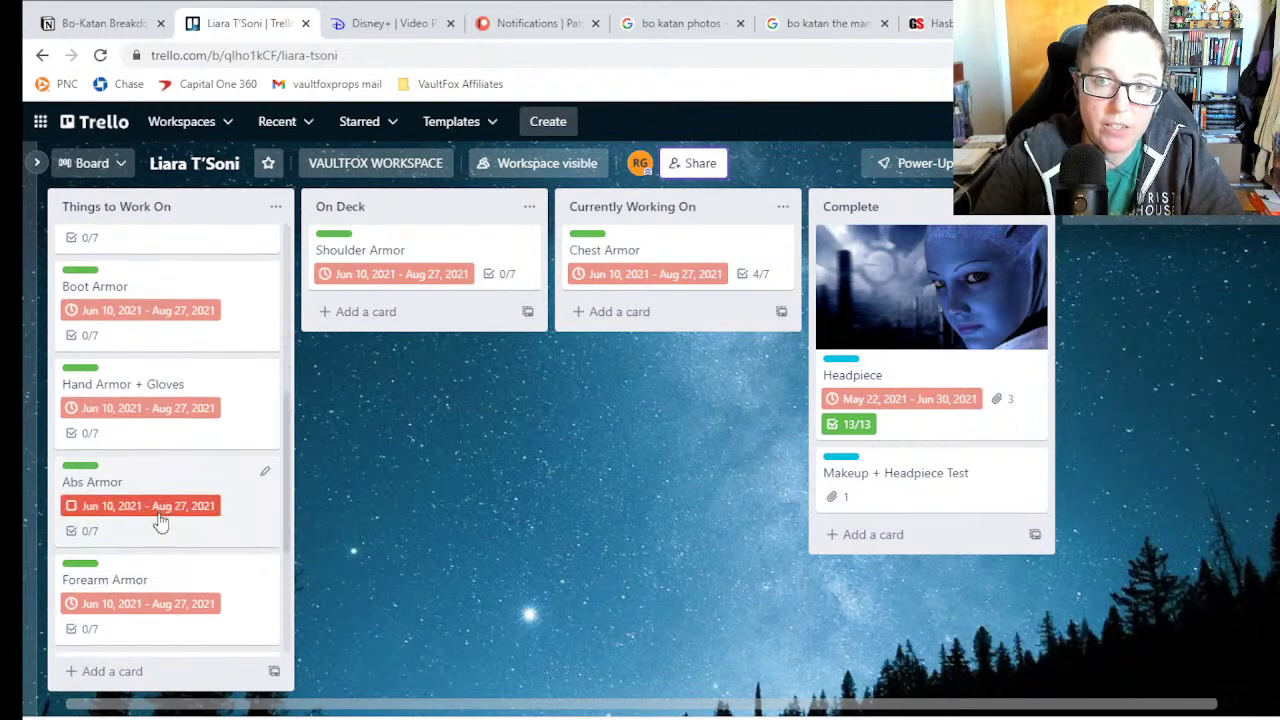
scroll(168, 272, "up", 4)
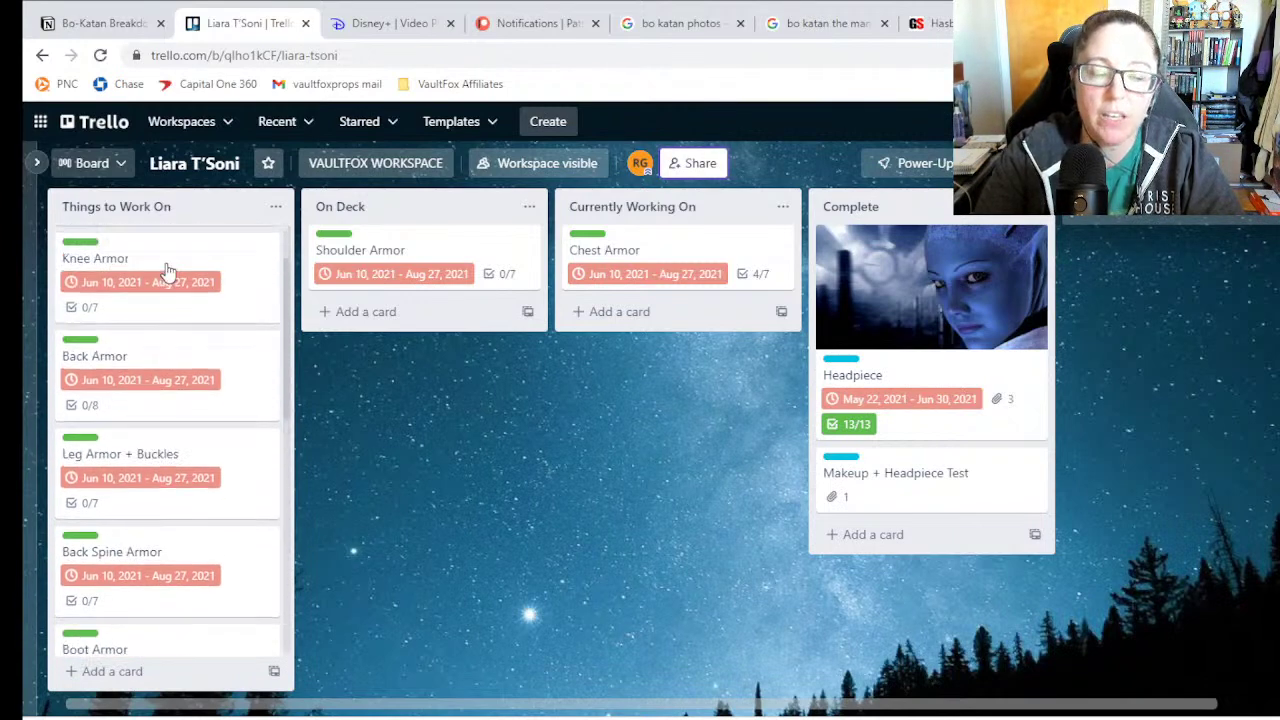
scroll(168, 272, "up", 1)
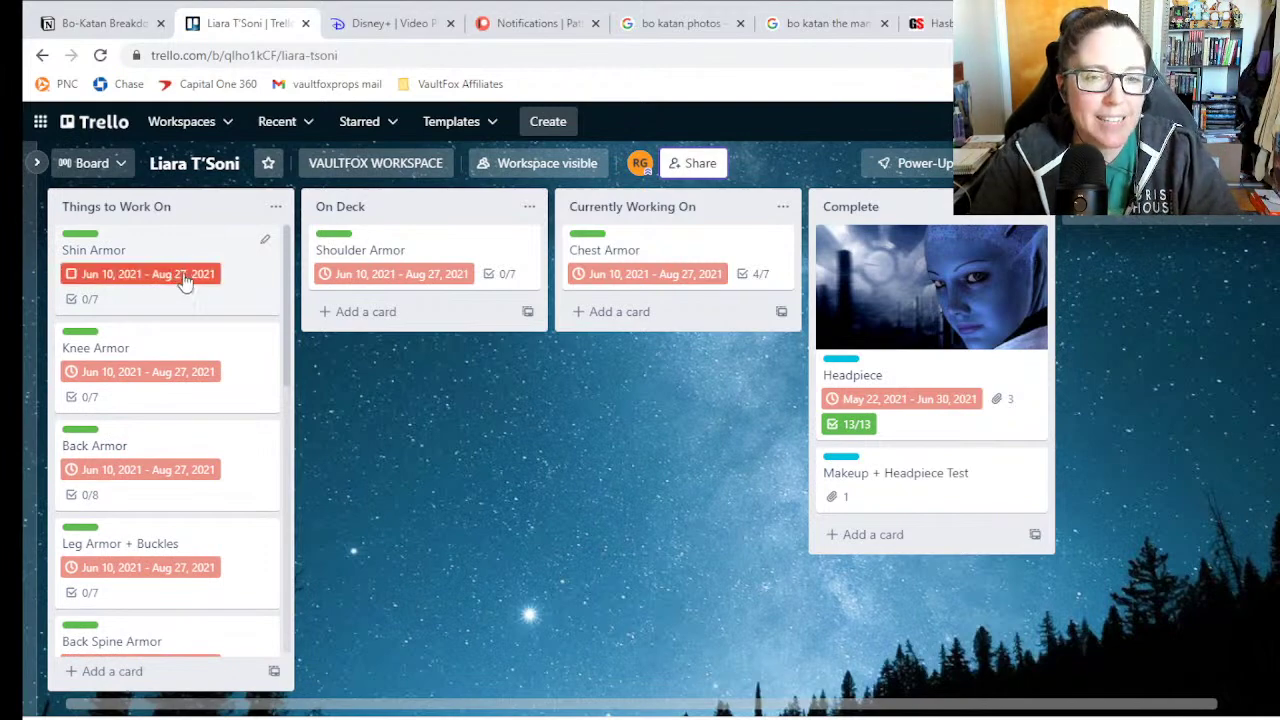
left_click(679, 245)
scroll(576, 286, "down", 3)
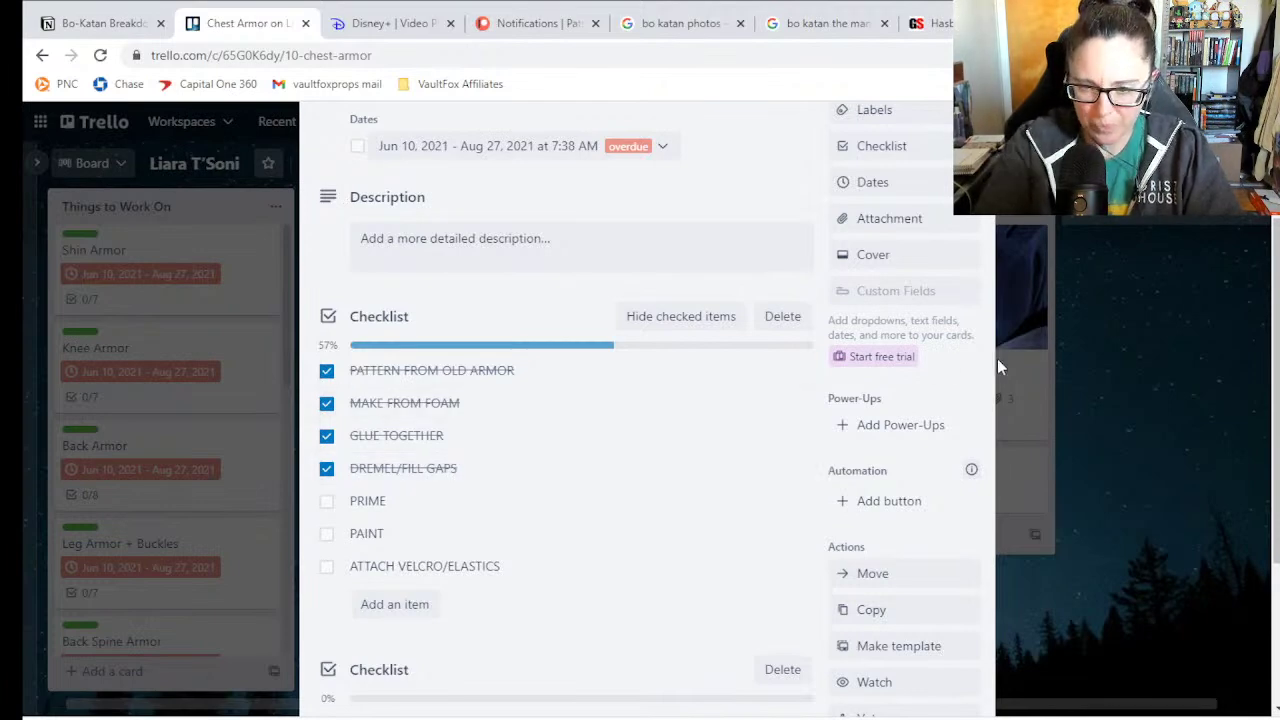
left_click(1182, 352)
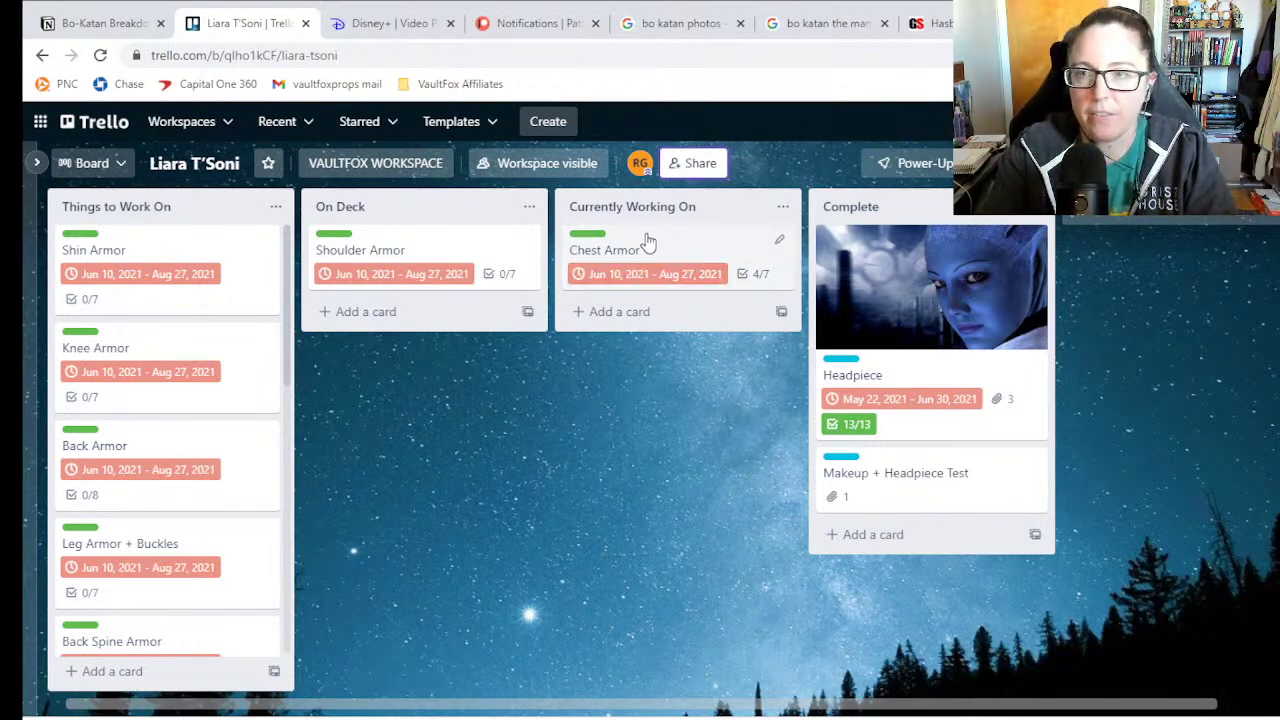
- Move the Chest Armor card to the Complete list and look over the cards remaining in Things to Work On
left_click_drag(647, 241, 945, 245)
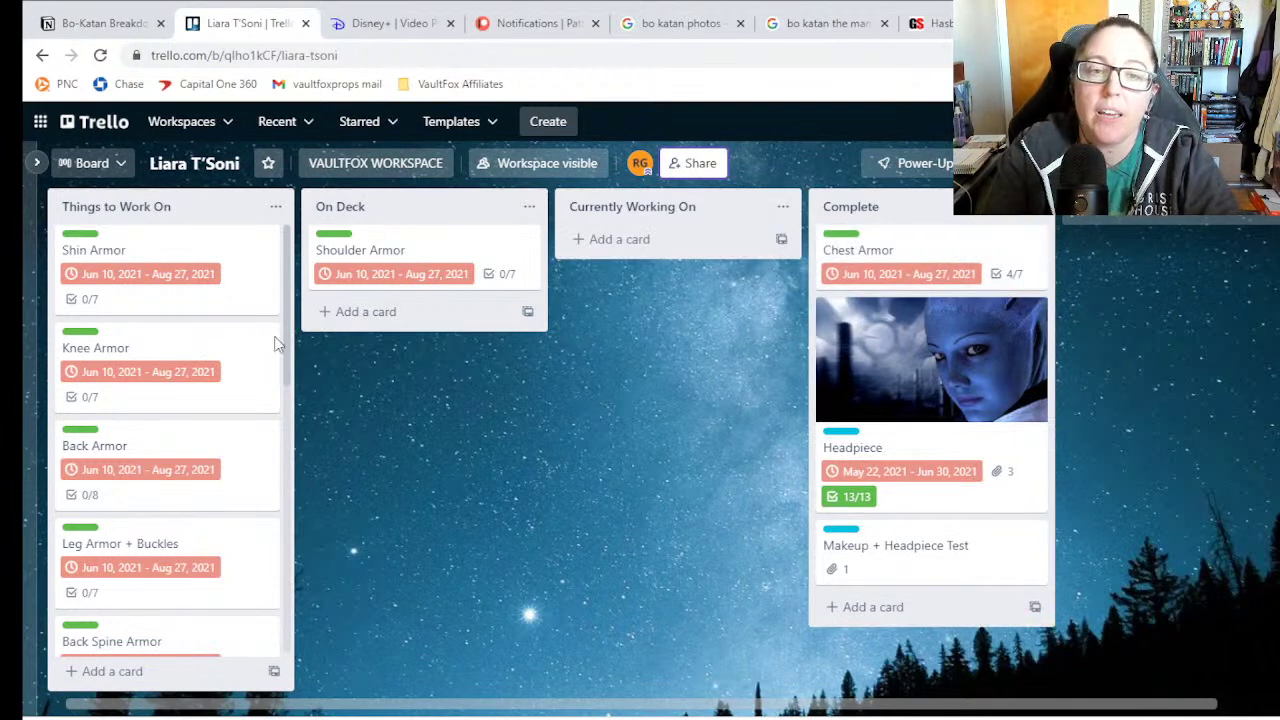
scroll(255, 316, "down", 5)
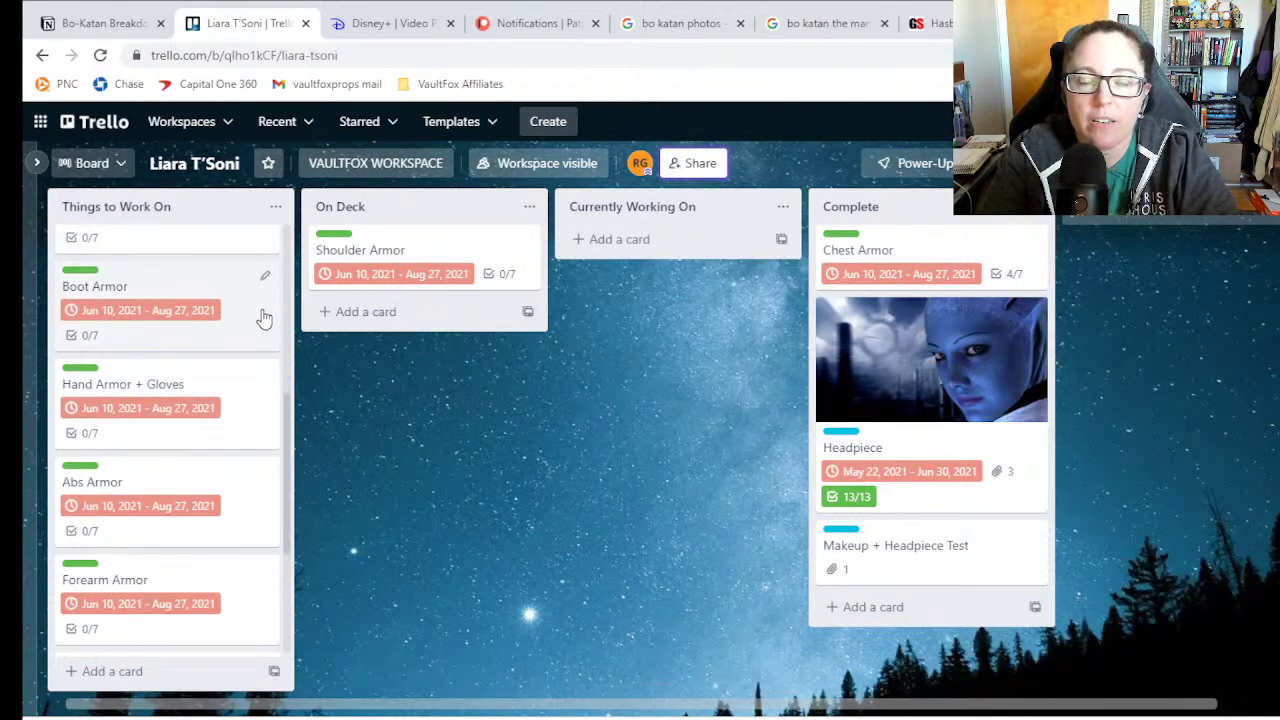
scroll(226, 392, "up", 1)
scroll(218, 401, "down", 2)
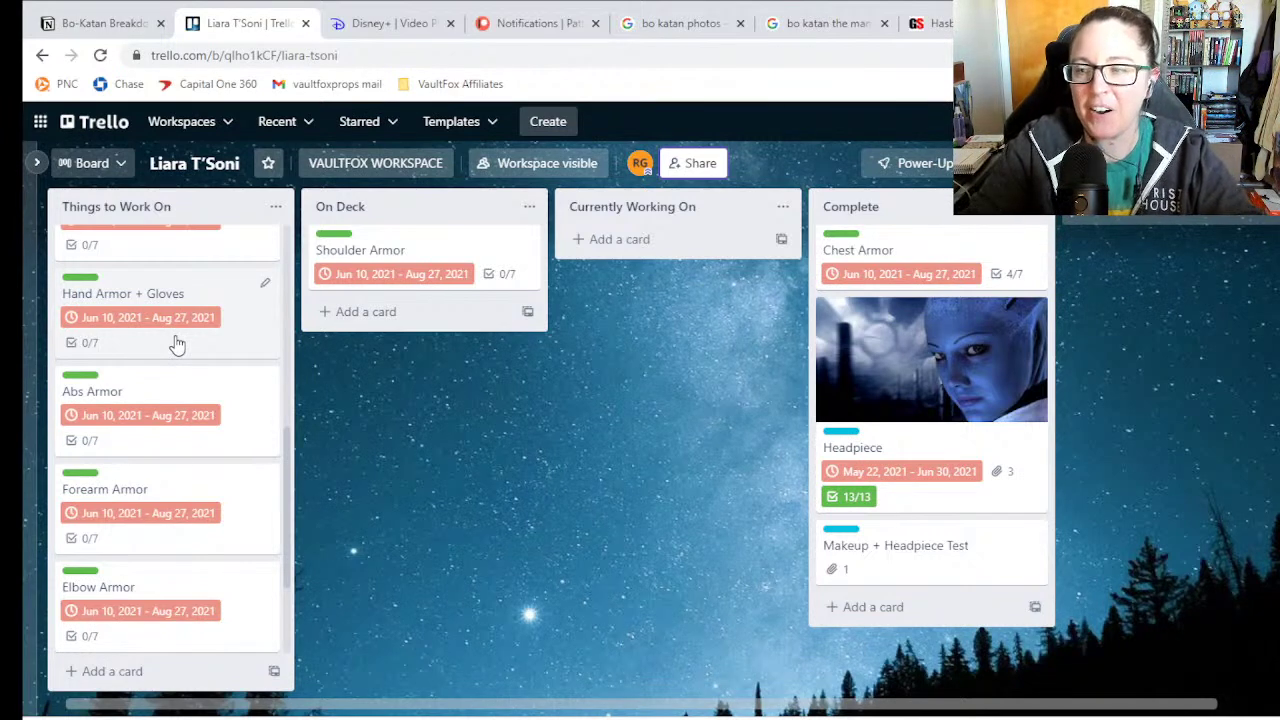
scroll(176, 344, "up", 5)
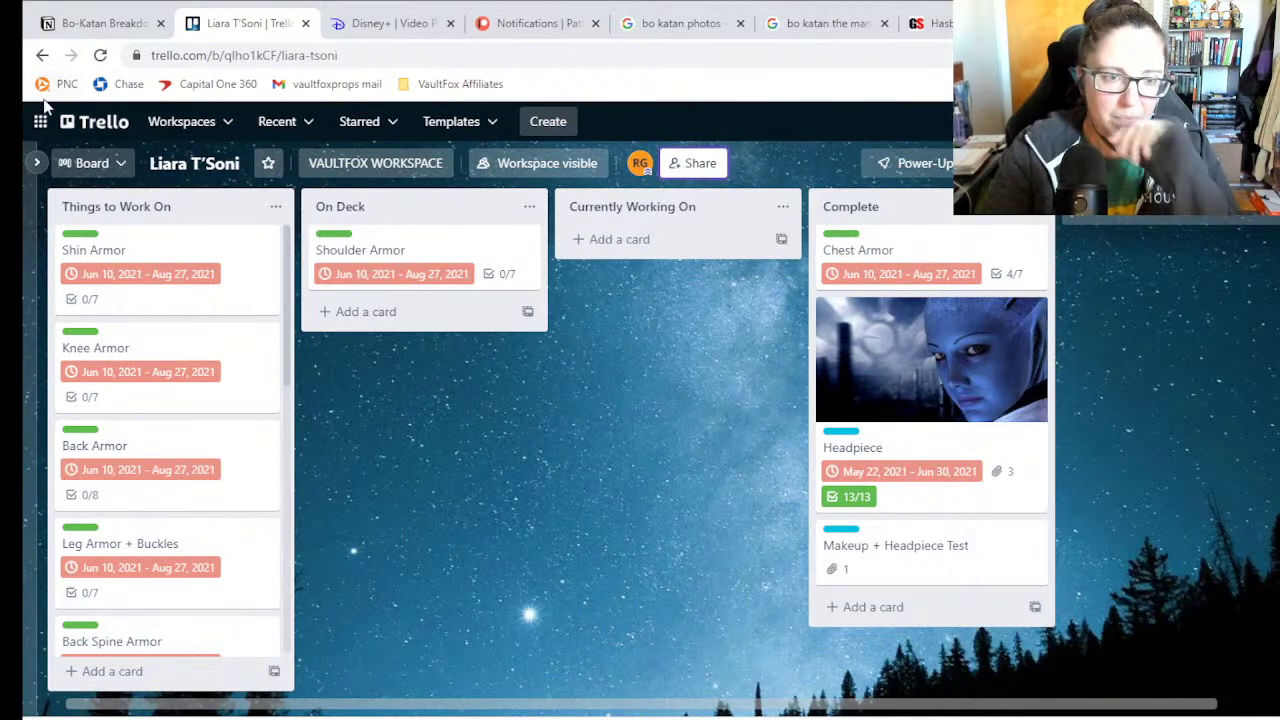
- Switch to the Bo-Katan Breakdown page in Notion, clear the text selection, and review the Helmet task list
left_click(112, 24)
scroll(456, 331, "down", 1)
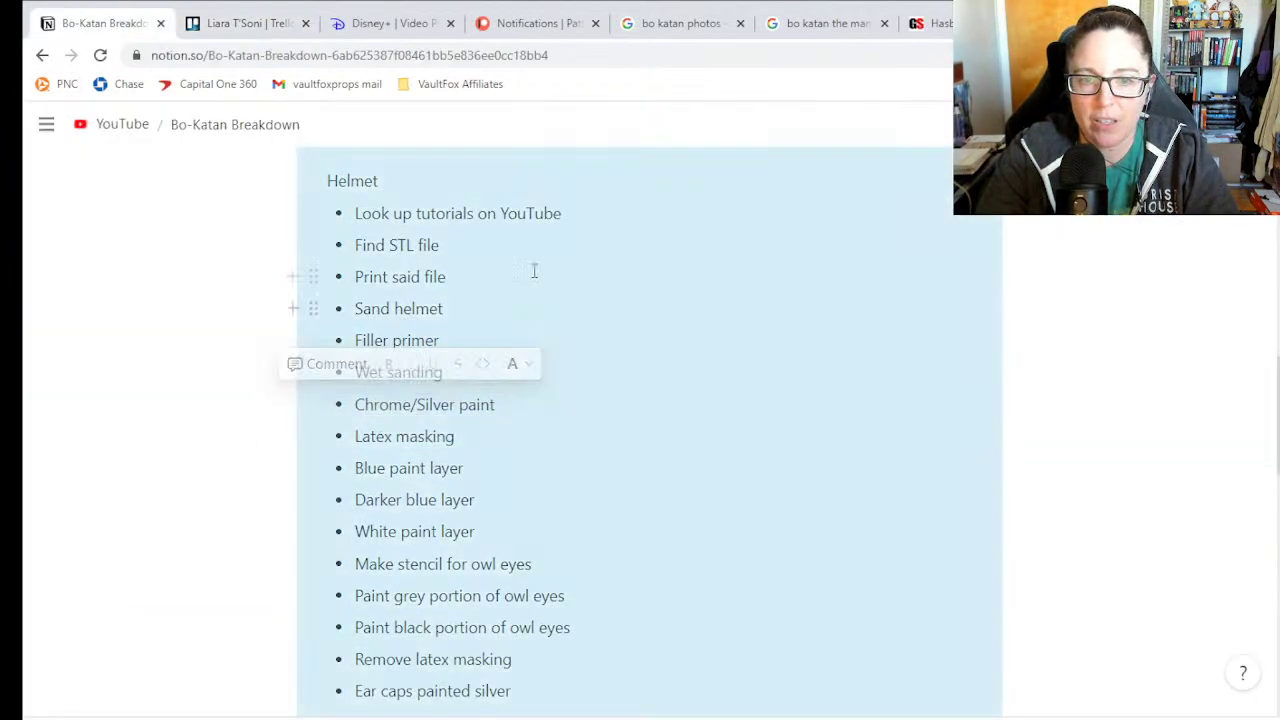
left_click(456, 234)
scroll(488, 262, "up", 2)
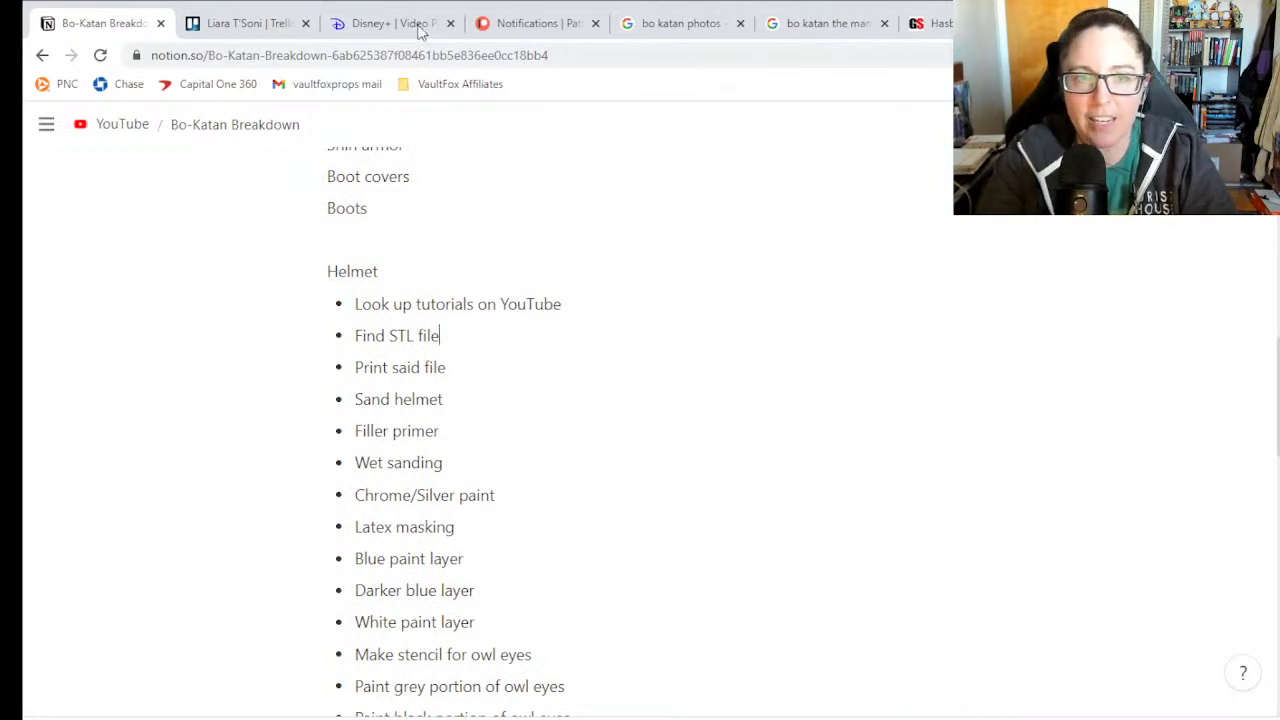
- Return to the Liara T'Soni board in Trello, examine the Shoulder Armor card's start and due dates, and close the card without changes
left_click(245, 23)
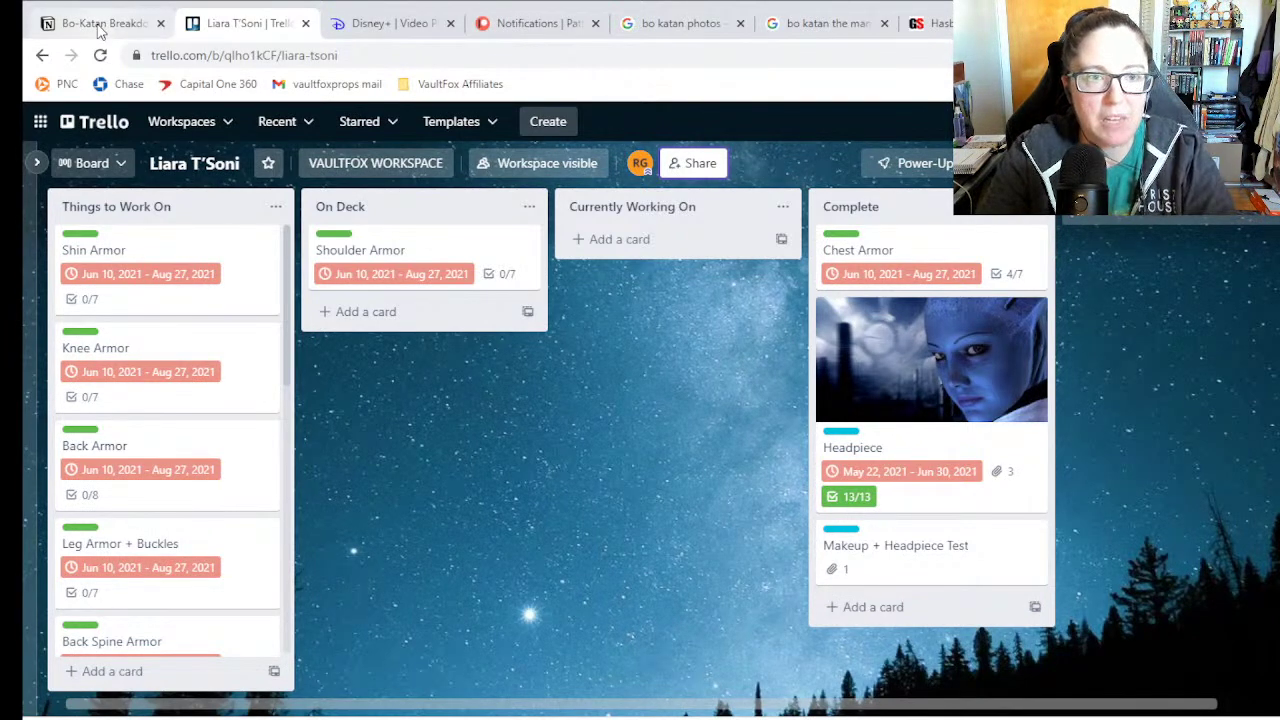
left_click(426, 257)
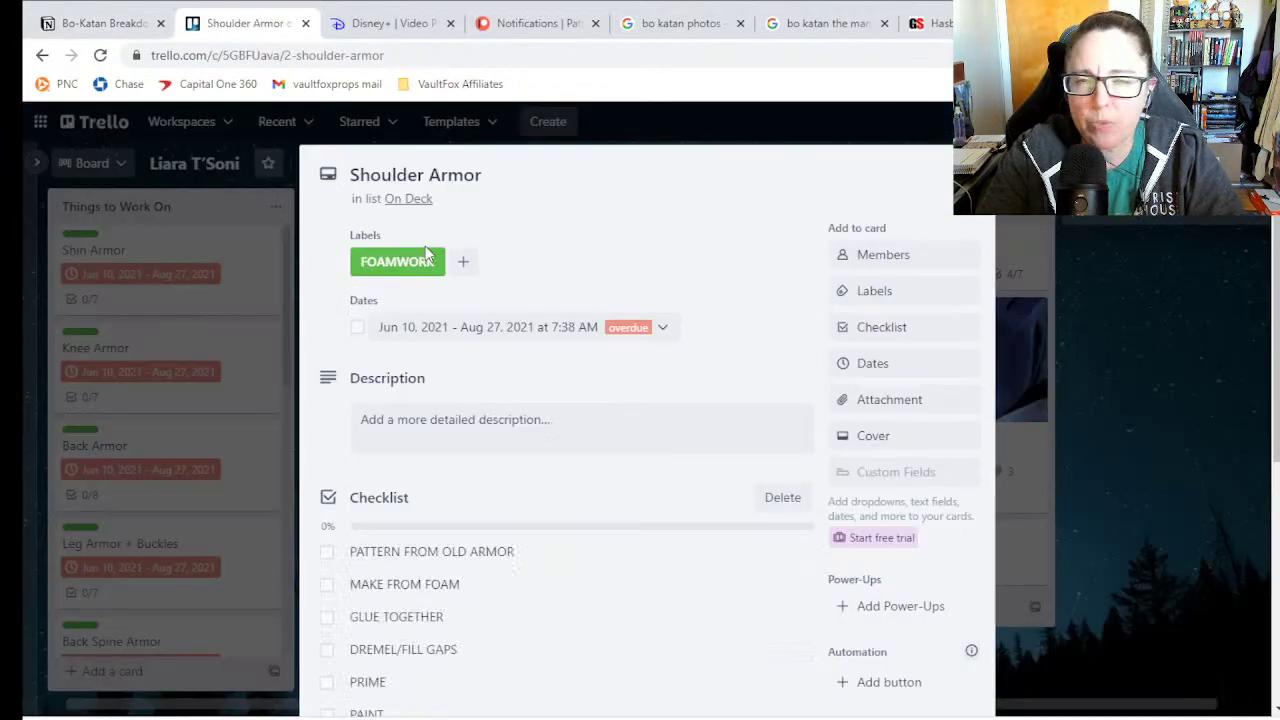
left_click(650, 335)
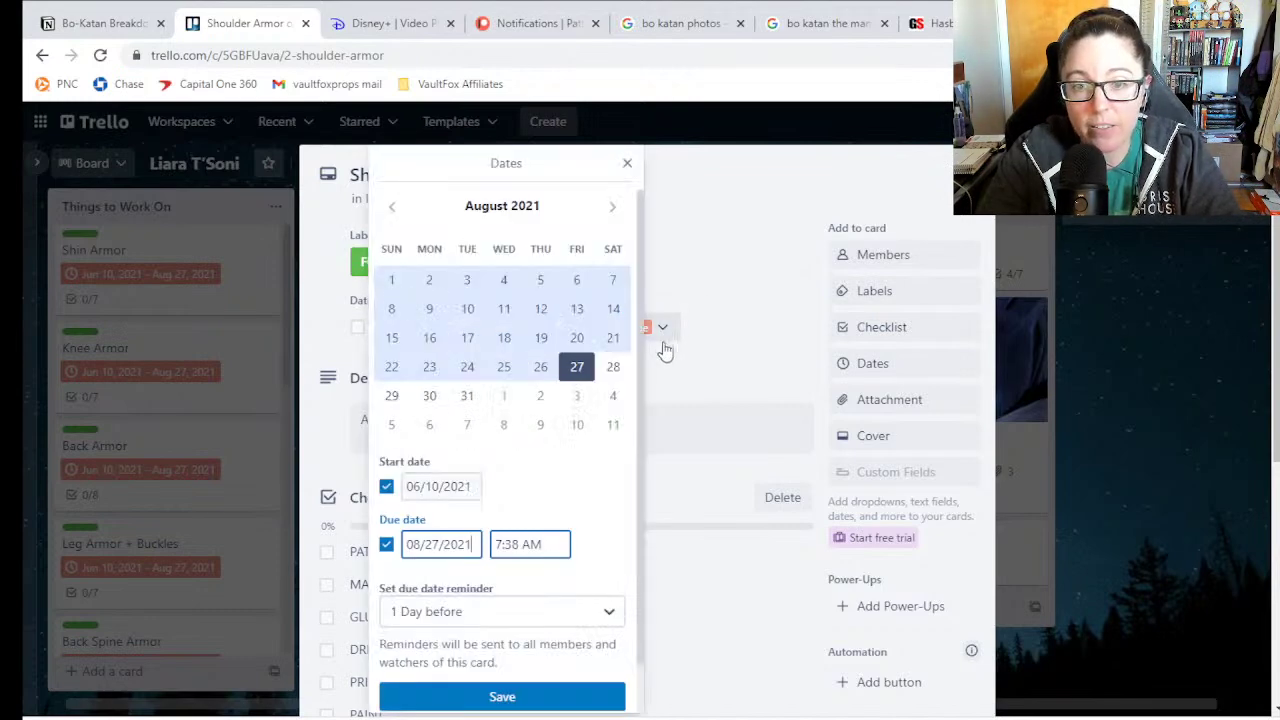
key("Escape")
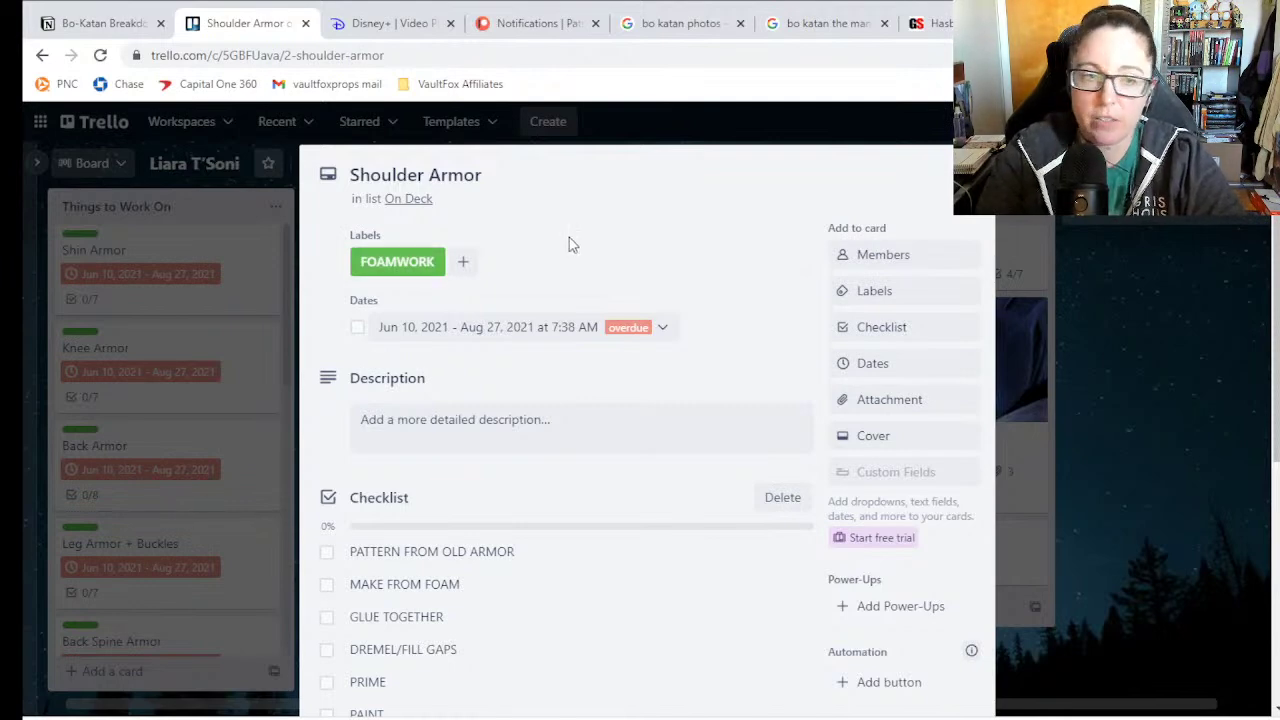
left_click(958, 140)
- Look through the armor cards in Things to Work On, from Shin Armor to Elbow Armor
scroll(209, 391, "down", 3)
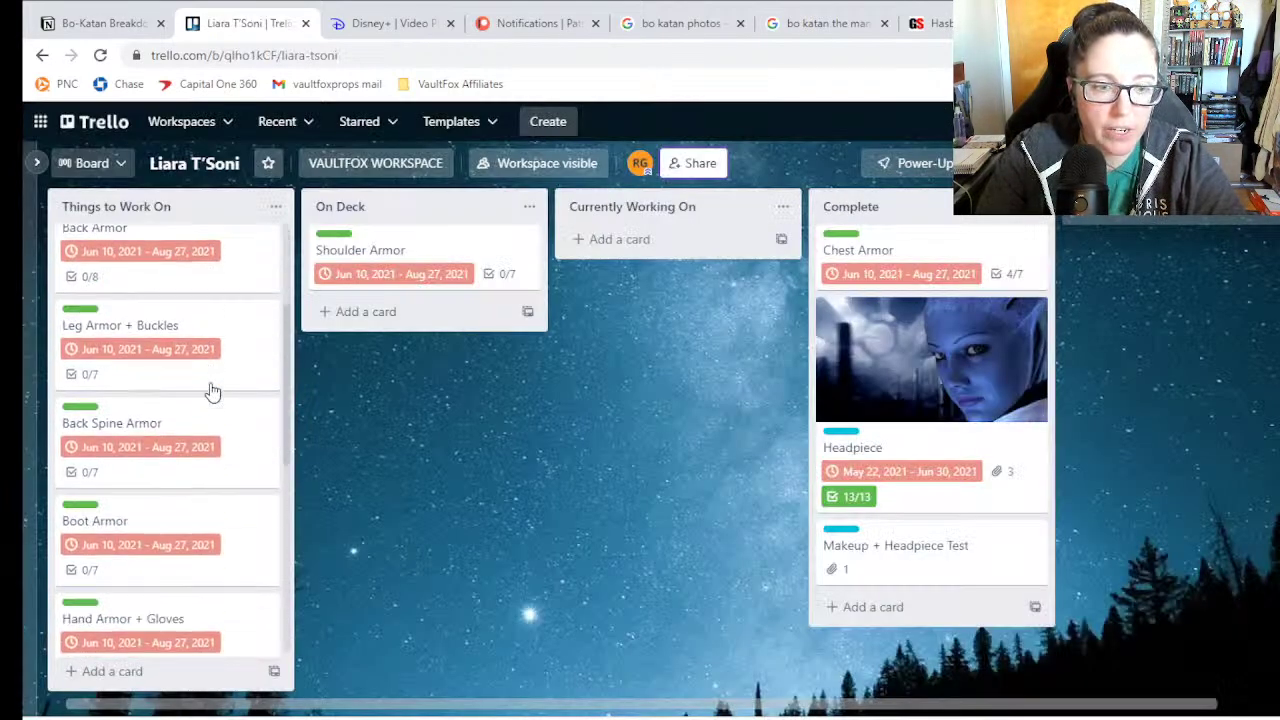
scroll(97, 530, "down", 2)
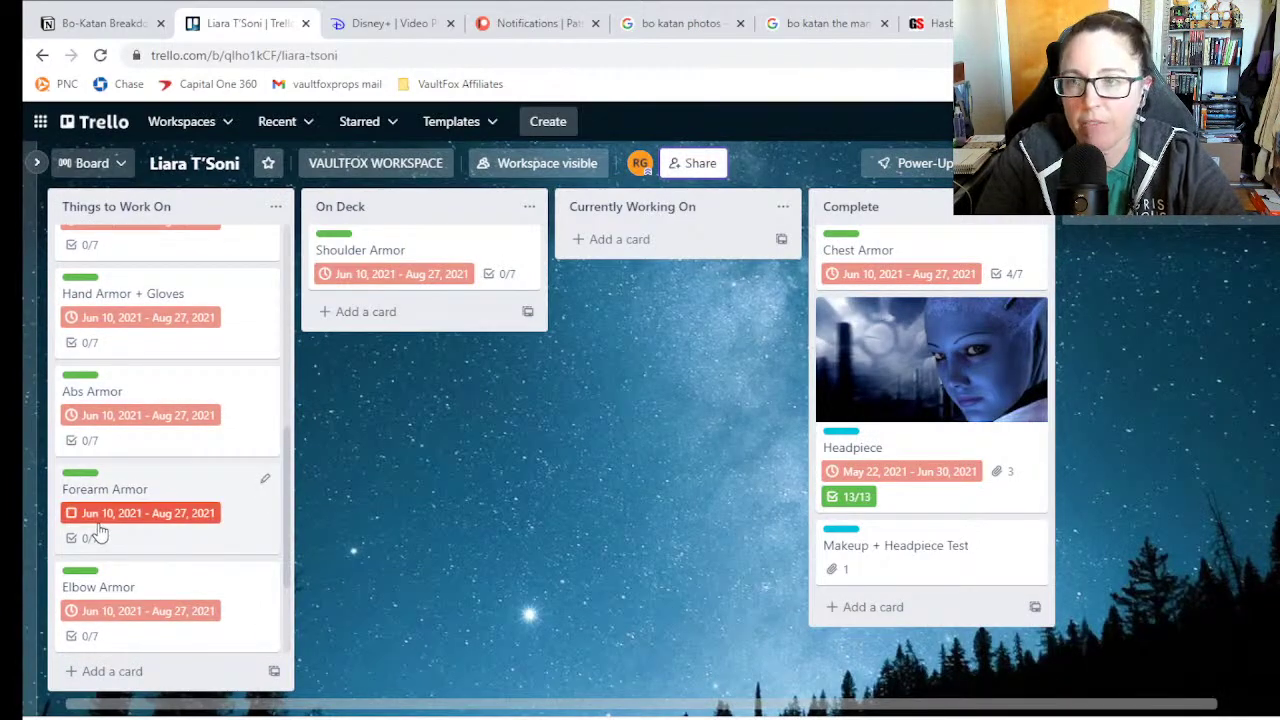
scroll(100, 508, "up", 5)
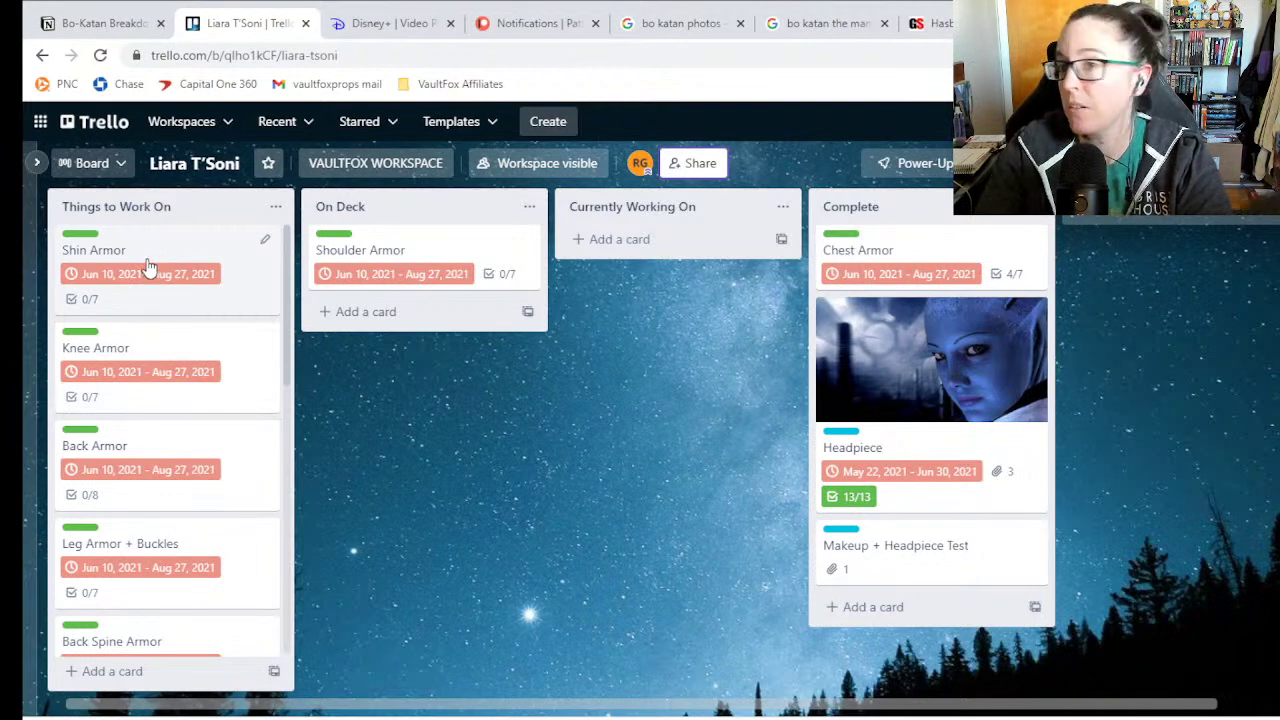
scroll(151, 309, "down", 2)
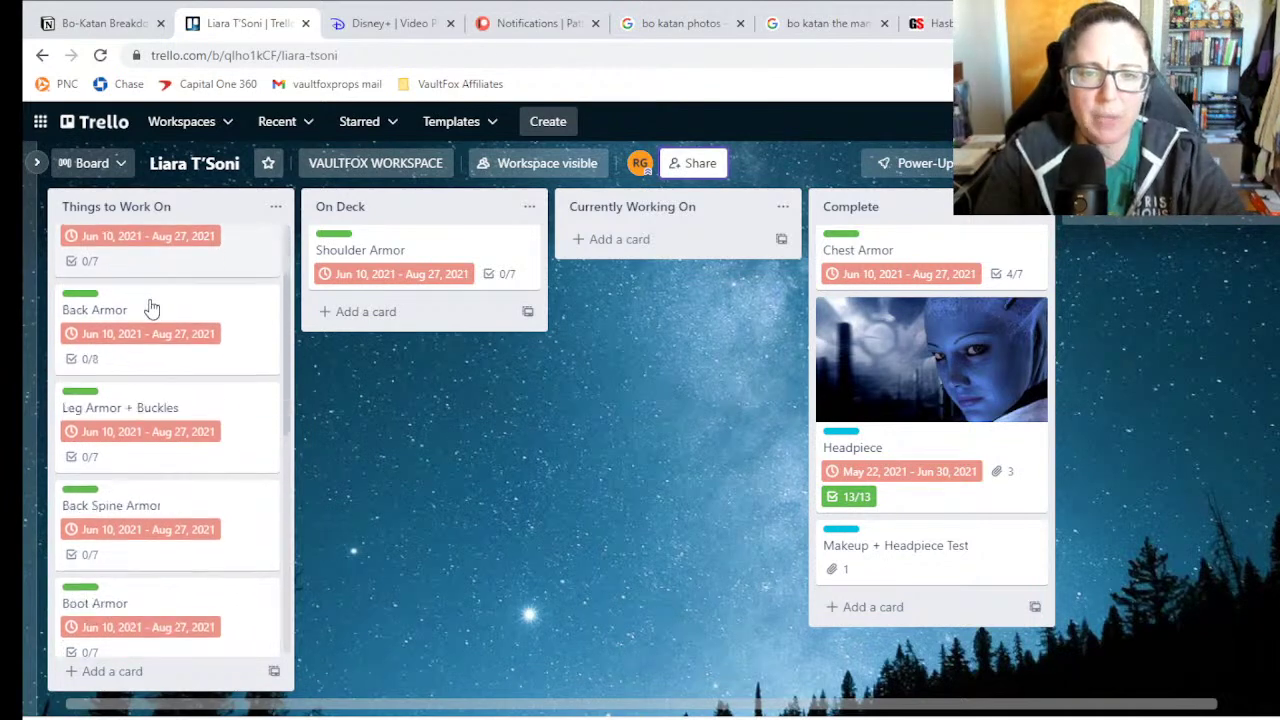
scroll(151, 309, "up", 3)
scroll(188, 297, "down", 3)
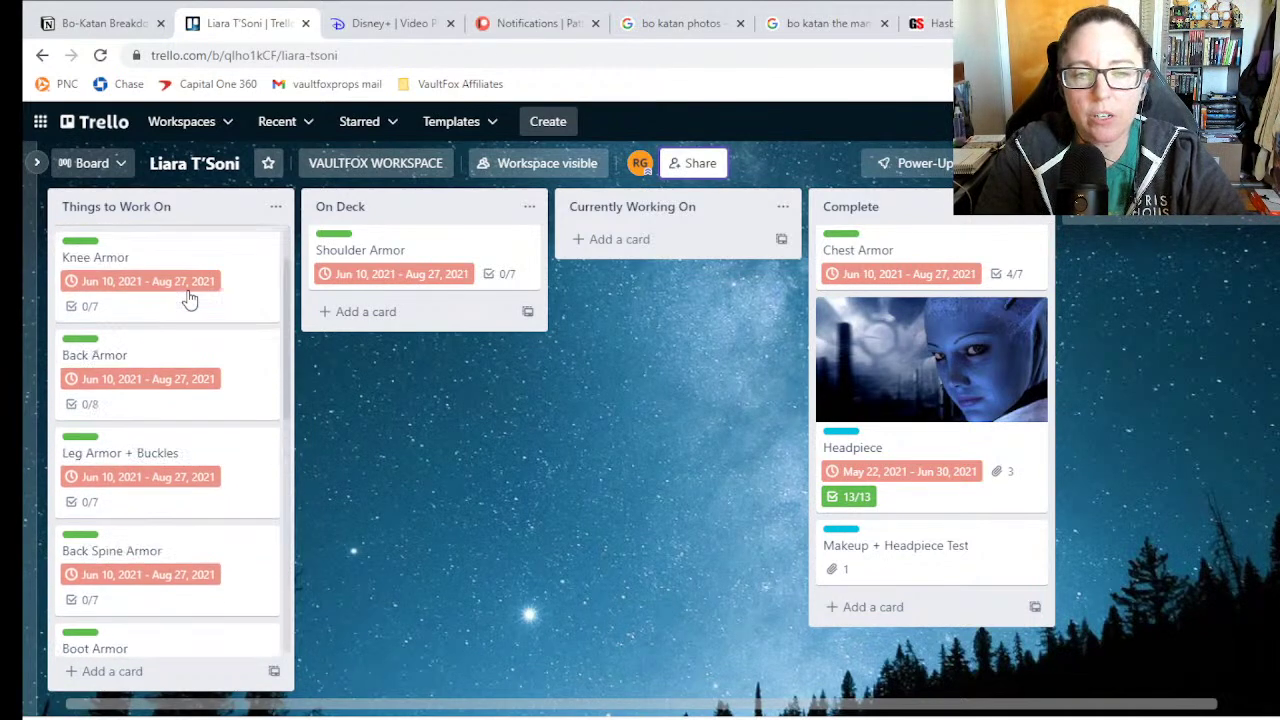
scroll(188, 297, "up", 1)
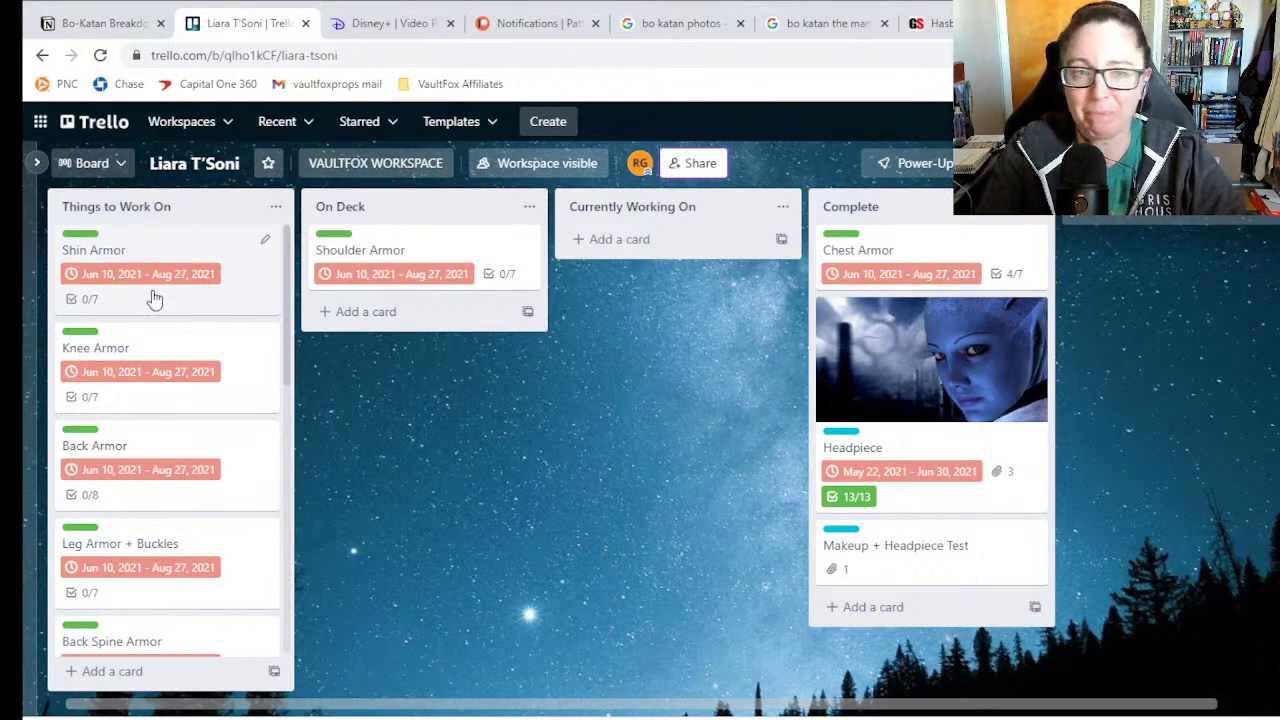
- Compare the Helmet task list on the Notion page with the Liara T'Soni board in Trello
left_click(108, 28)
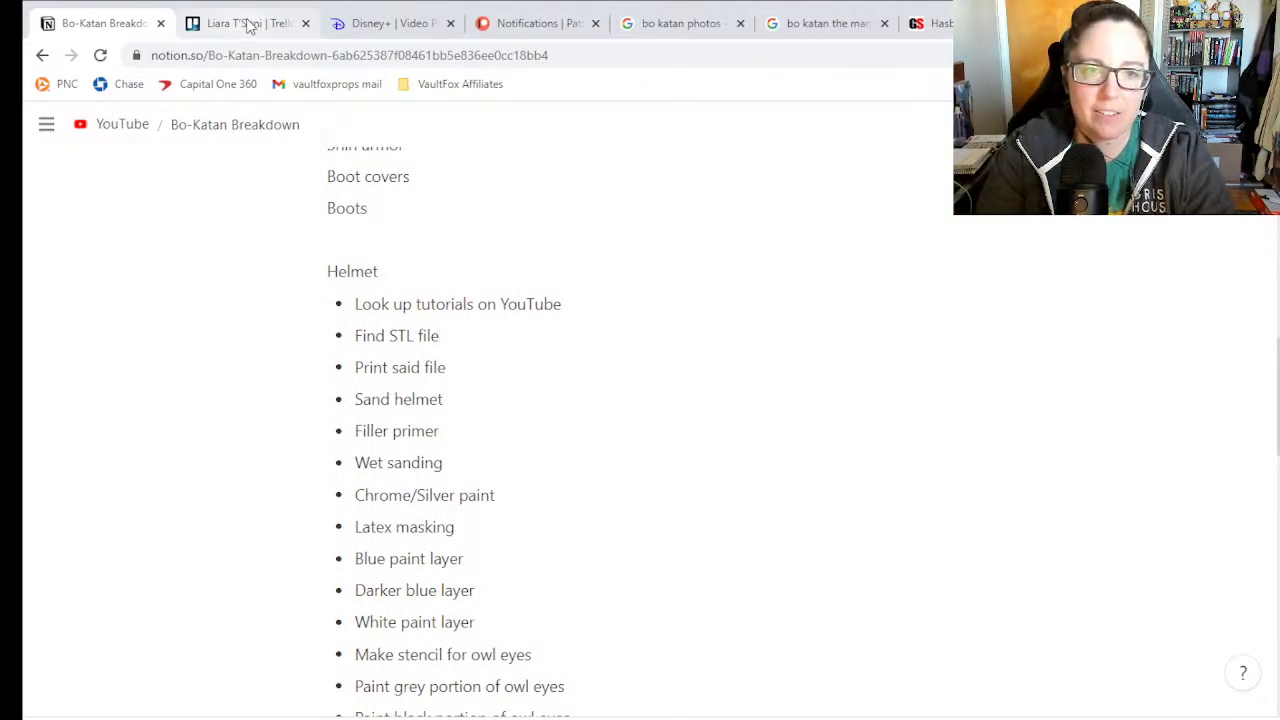
left_click(248, 24)
left_click(135, 24)
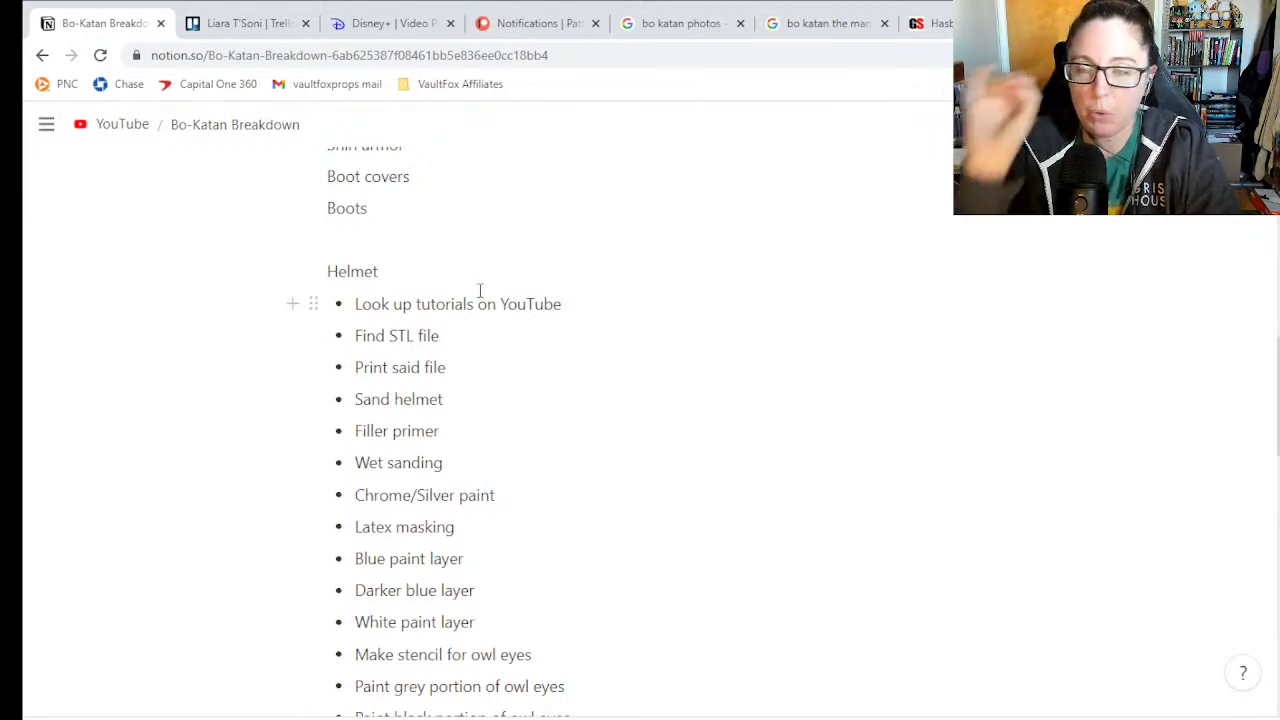
- Go back to the Trello board and load YouTube in its place
left_click(250, 30)
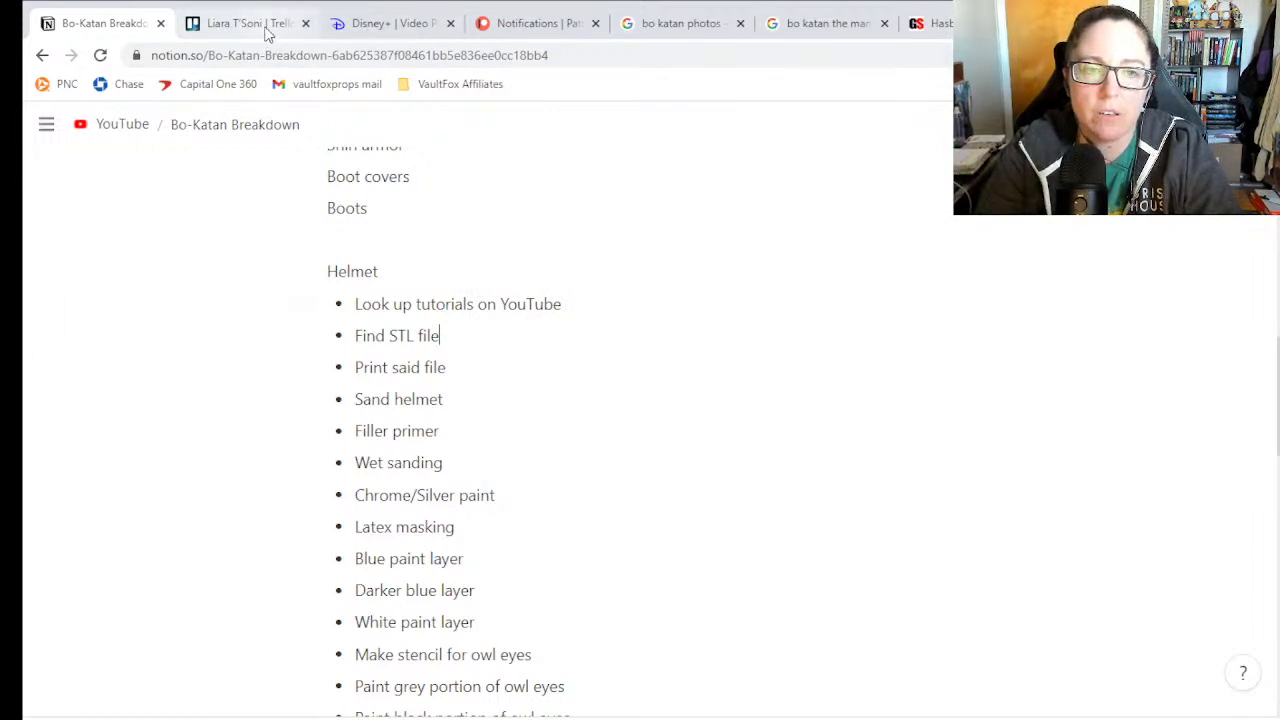
left_click(267, 52)
type("you")
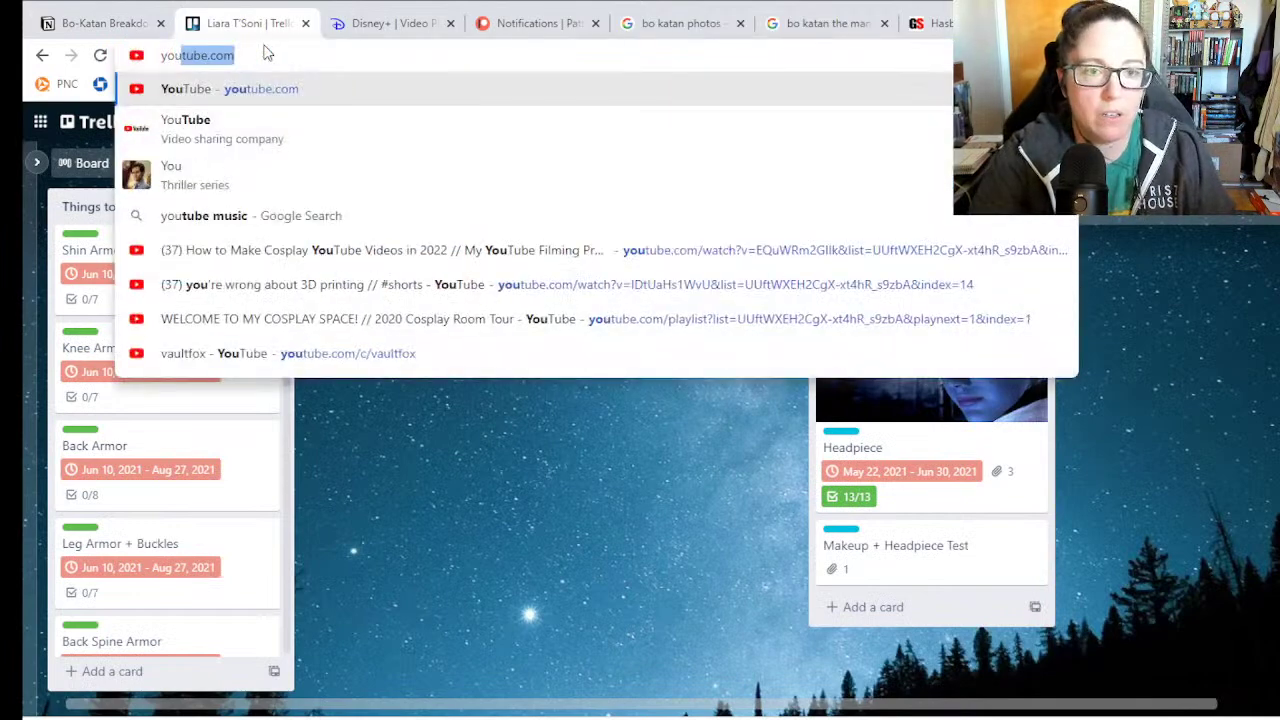
key("Return")
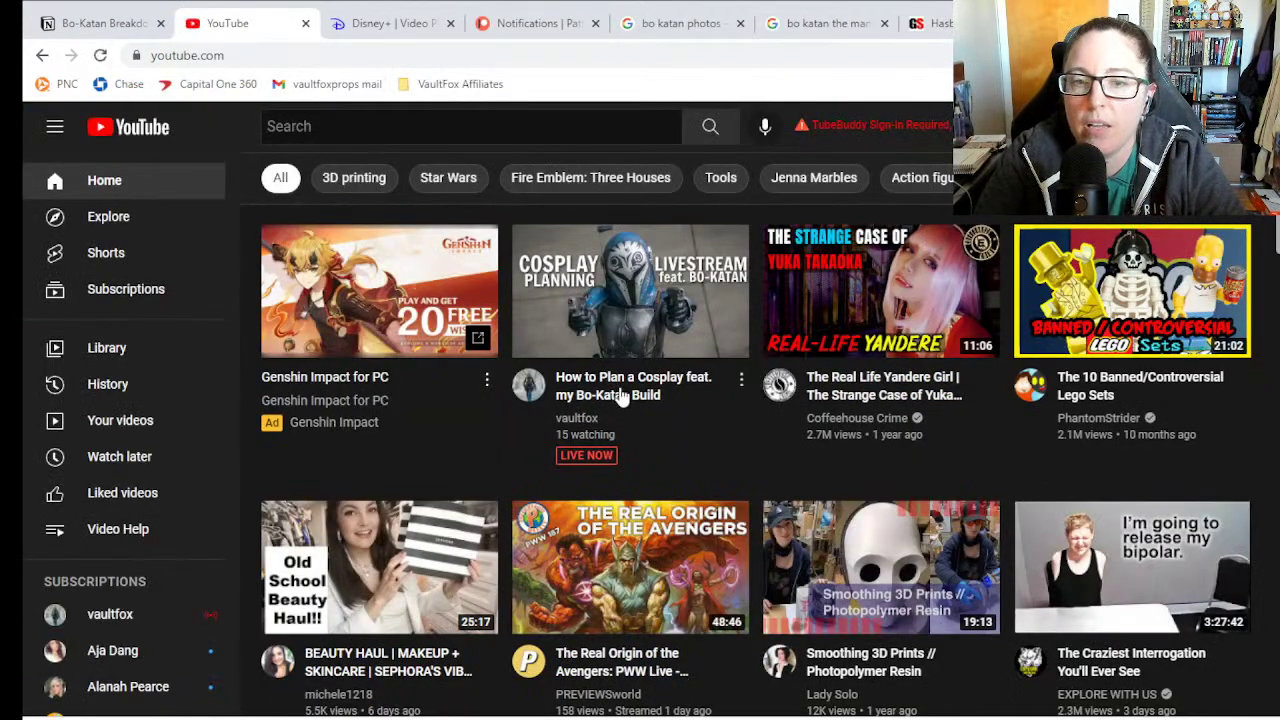
- Switch the YouTube account to the vaultfox channel
left_click(1236, 126)
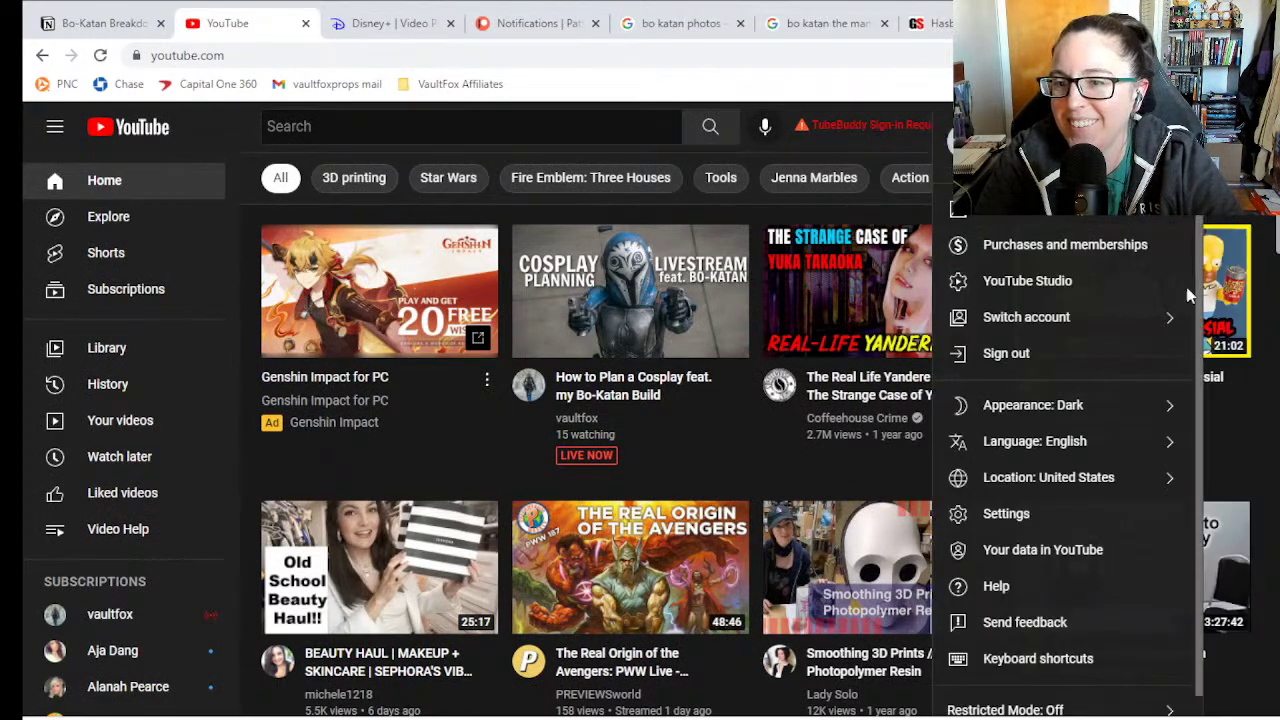
left_click(1157, 320)
scroll(1140, 540, "down", 5)
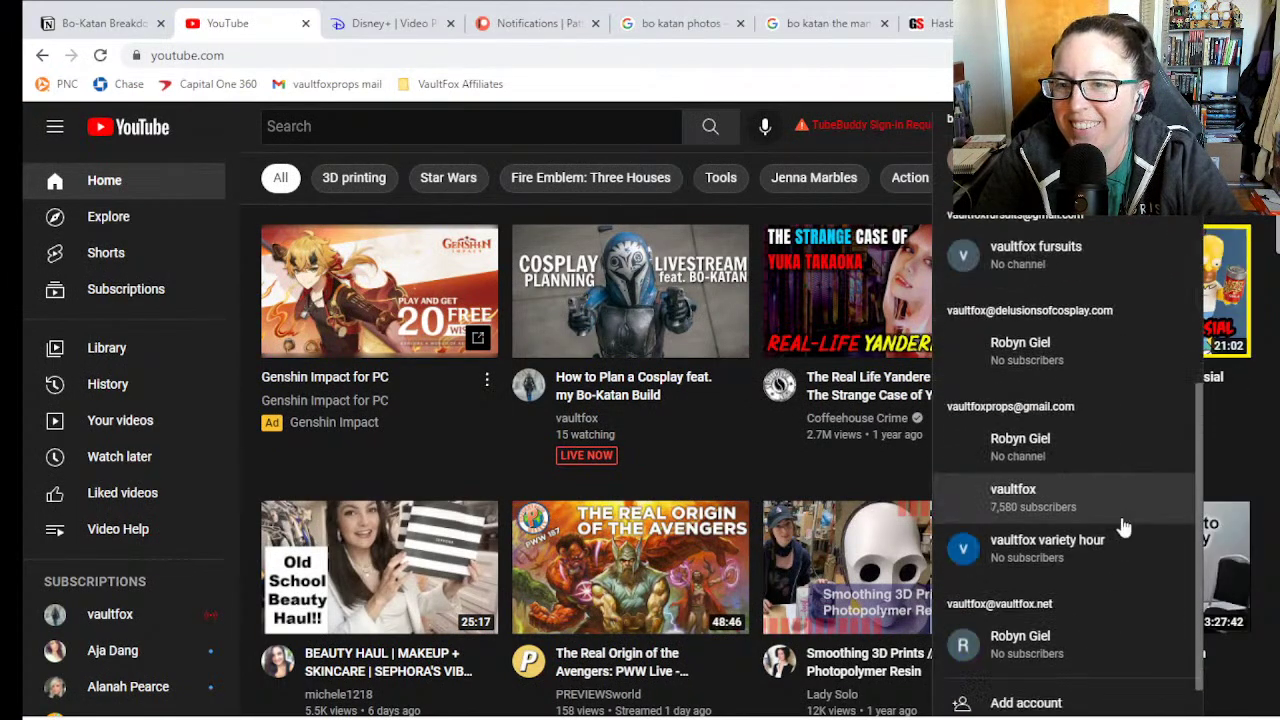
left_click(1114, 450)
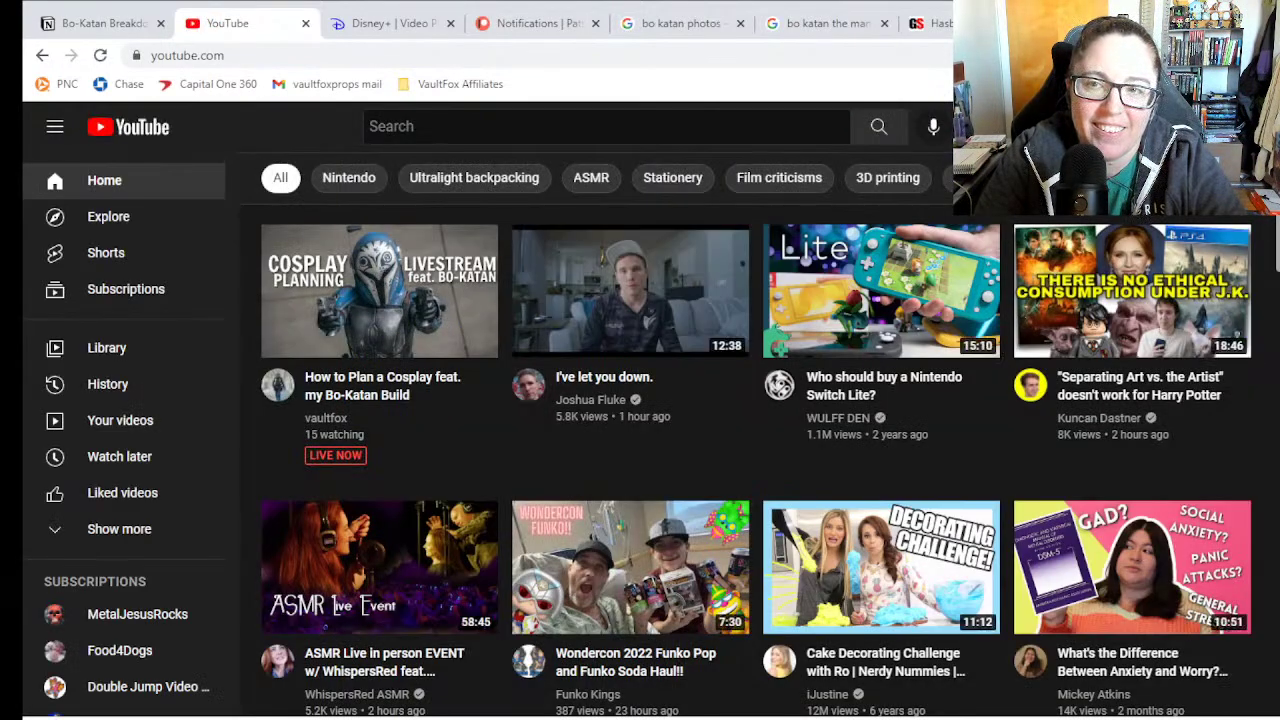
- Open the vaultfox channel's uploaded videos and browse to the 2022 Cosplay Room Tour
left_click(1236, 126)
left_click(1062, 215)
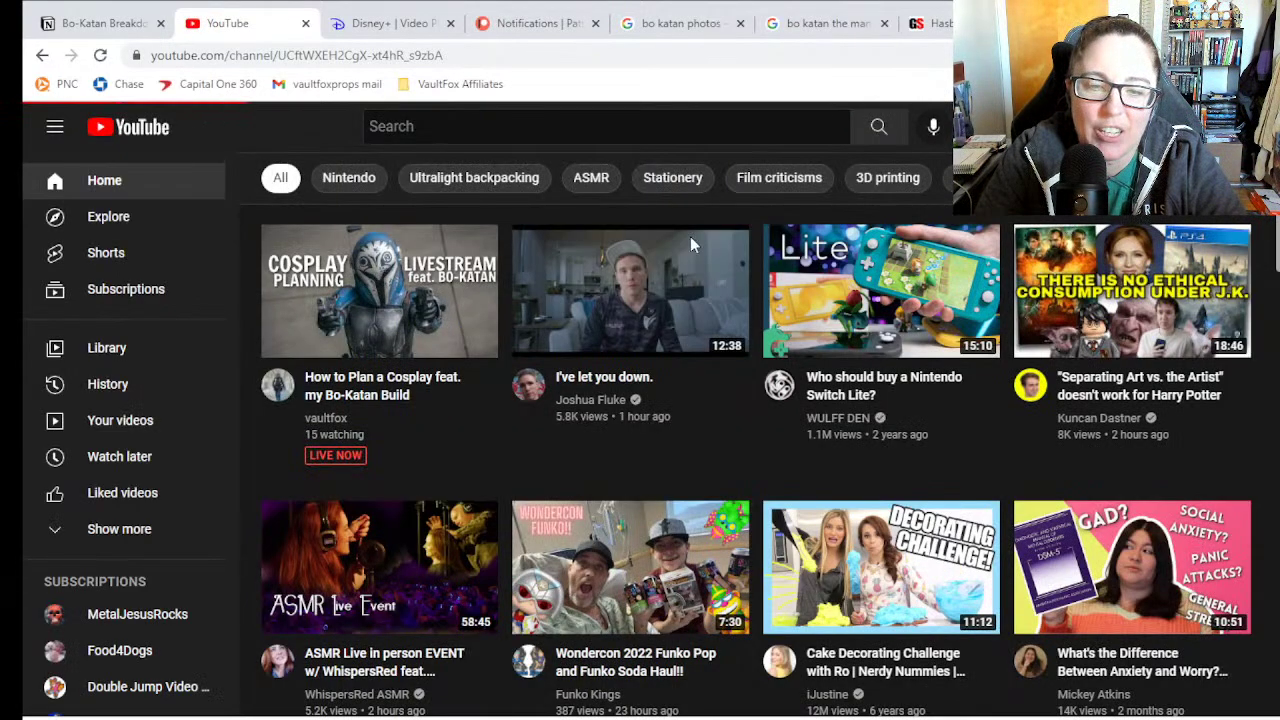
left_click(414, 440)
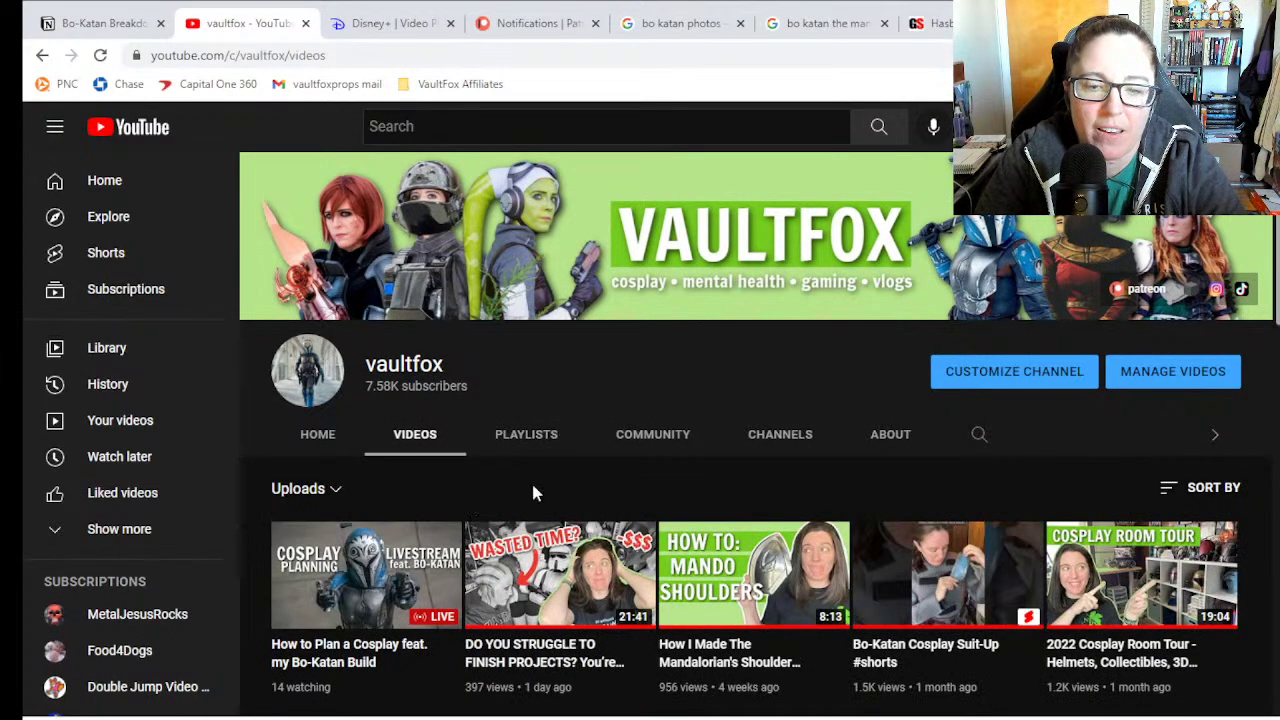
scroll(531, 491, "down", 3)
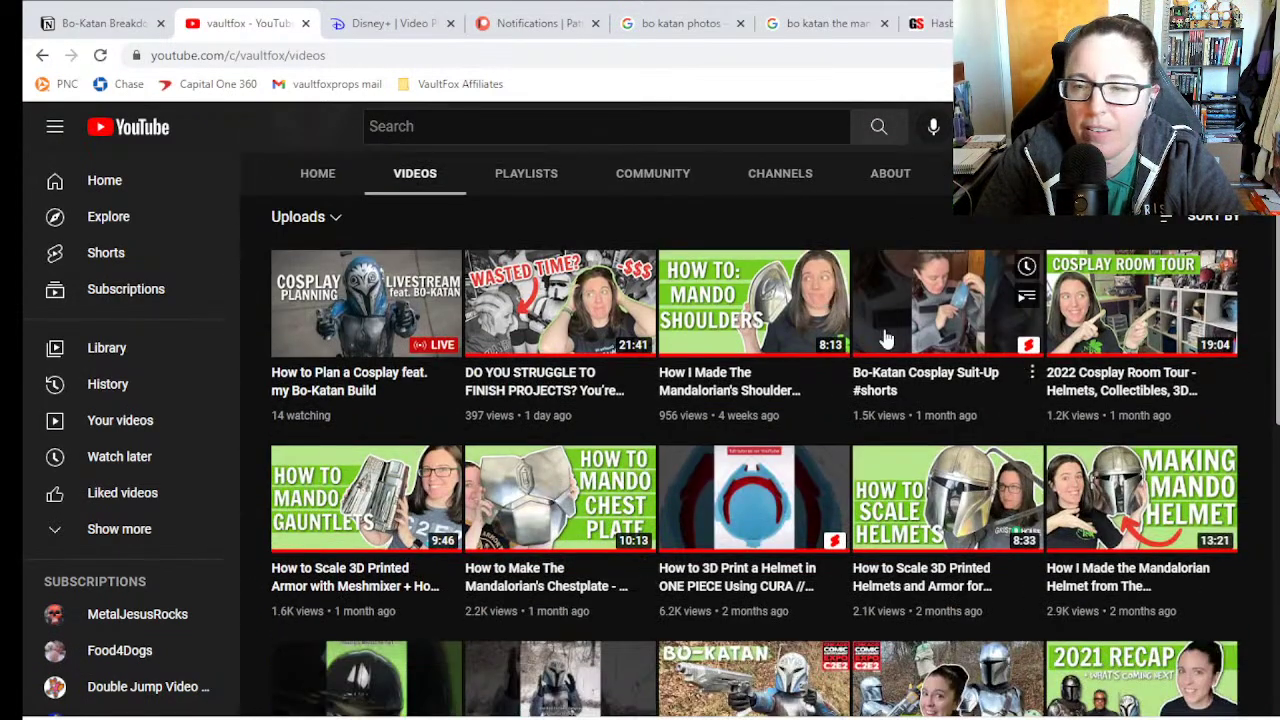
- Open the 2022 Cosplay Room Tour video, mute its sound, and resume playback
left_click(1140, 300)
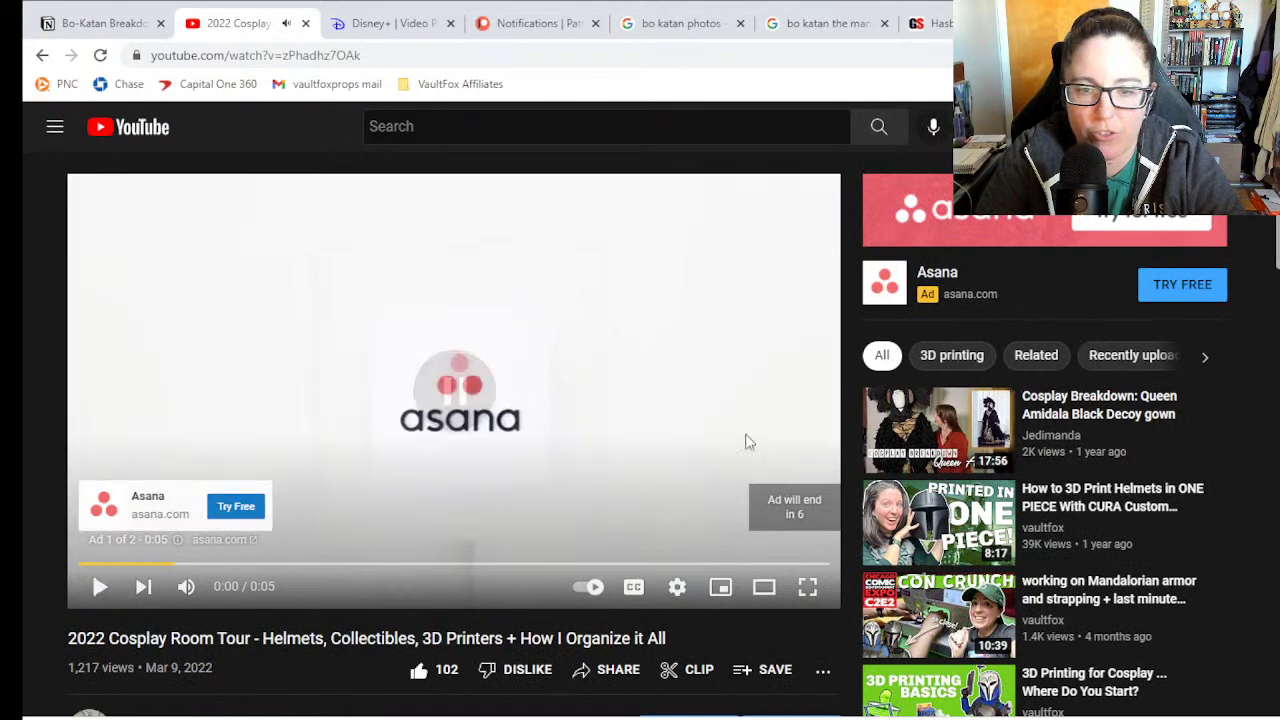
left_click(797, 447)
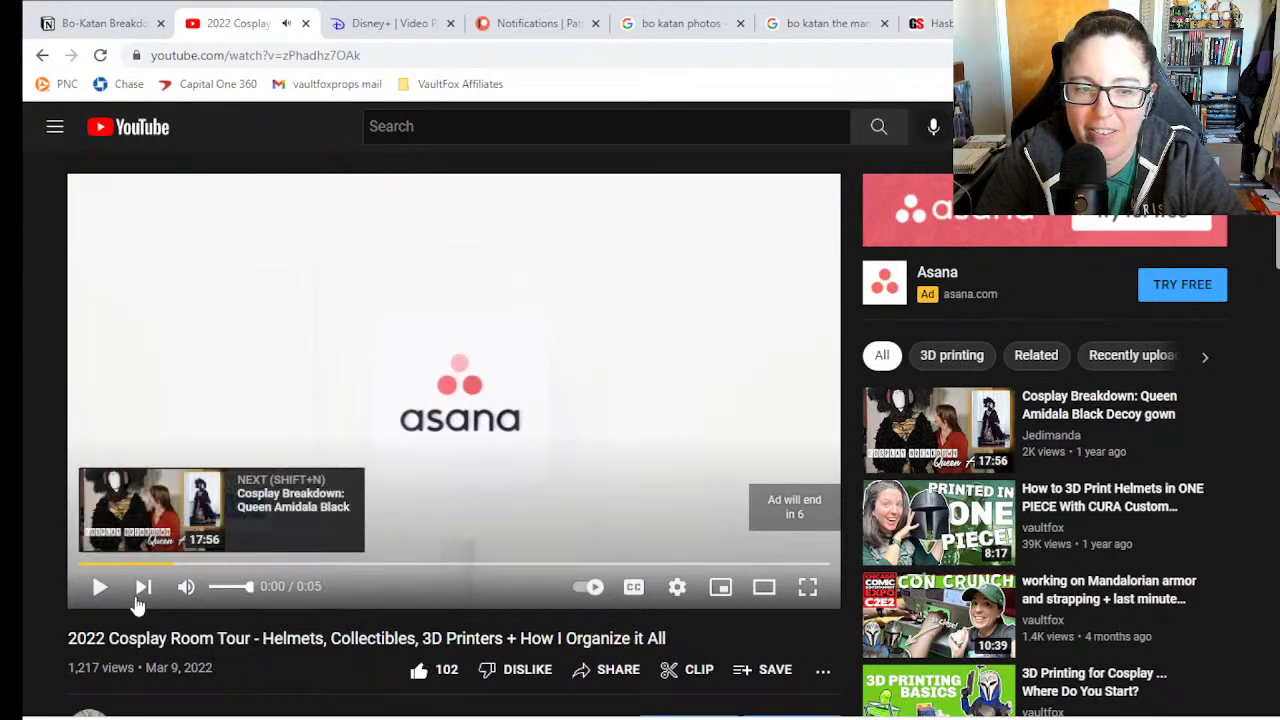
left_click(186, 586)
left_click(536, 505)
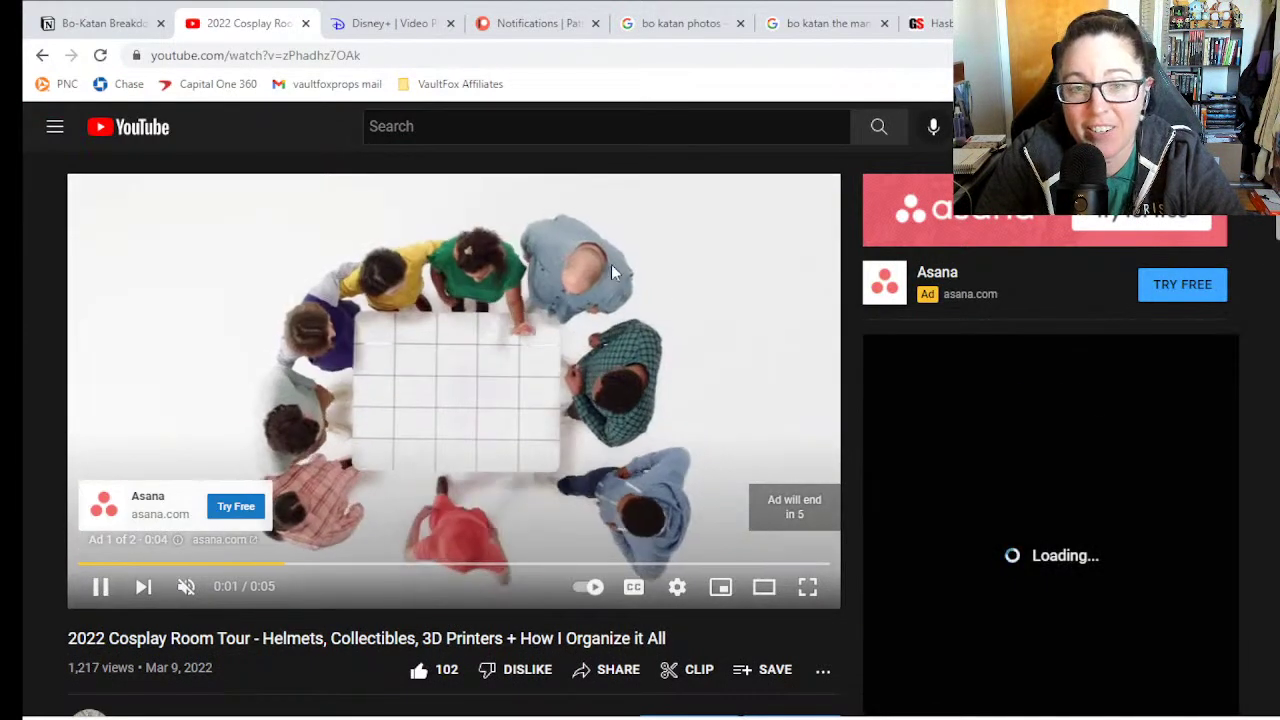